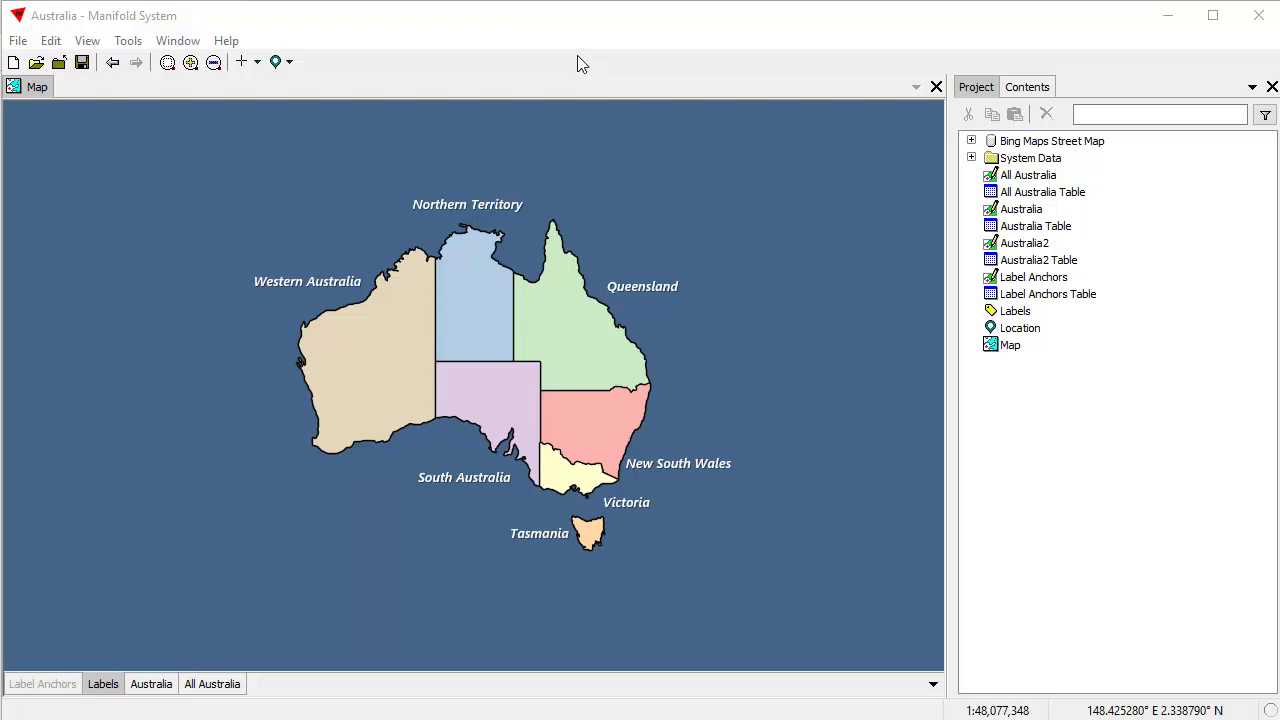
# - Show the Label Anchors layer on the map and make the Labels layer active
pyautogui.click(647, 80)
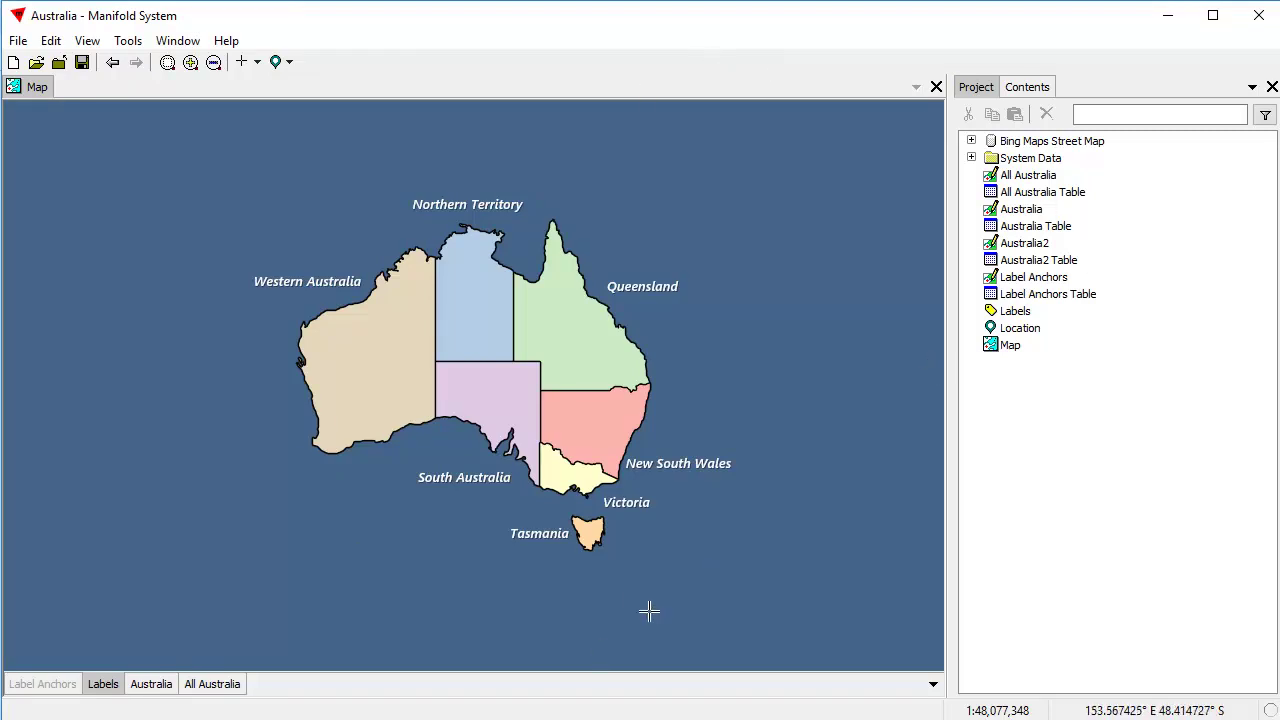
pyautogui.doubleClick(97, 684)
pyautogui.doubleClick(97, 684)
pyautogui.doubleClick(42, 686)
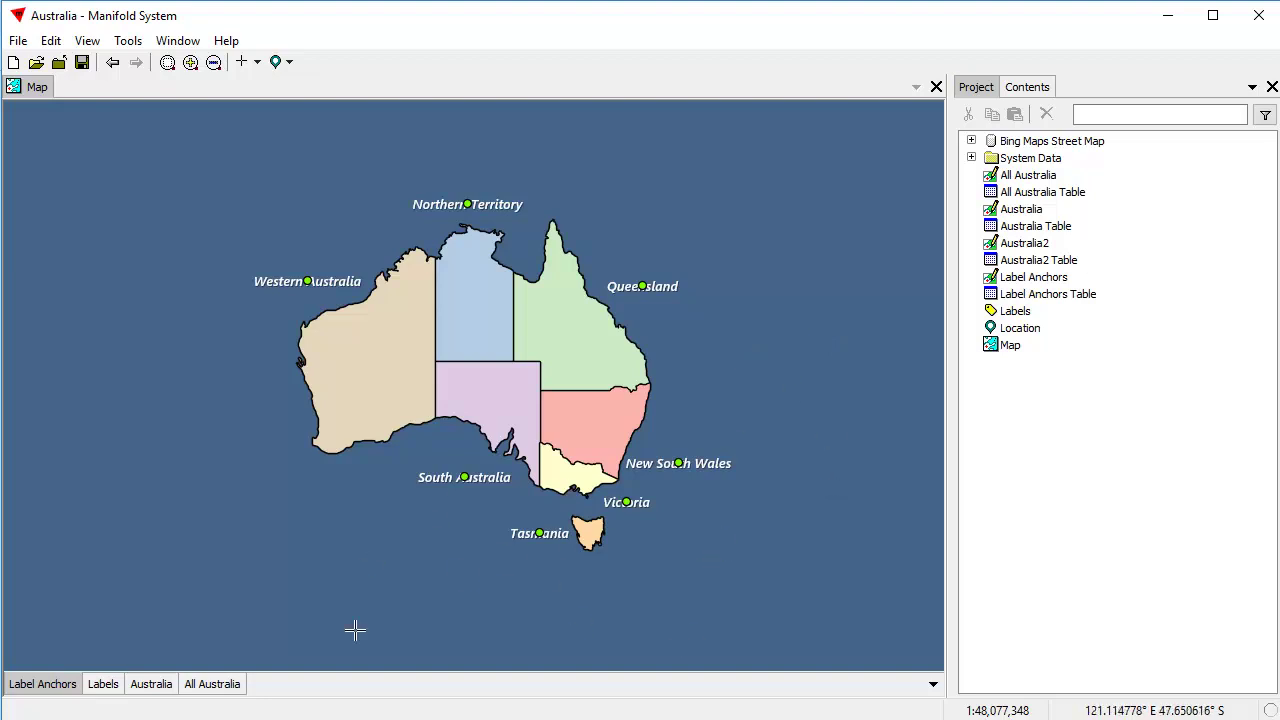
pyautogui.click(120, 686)
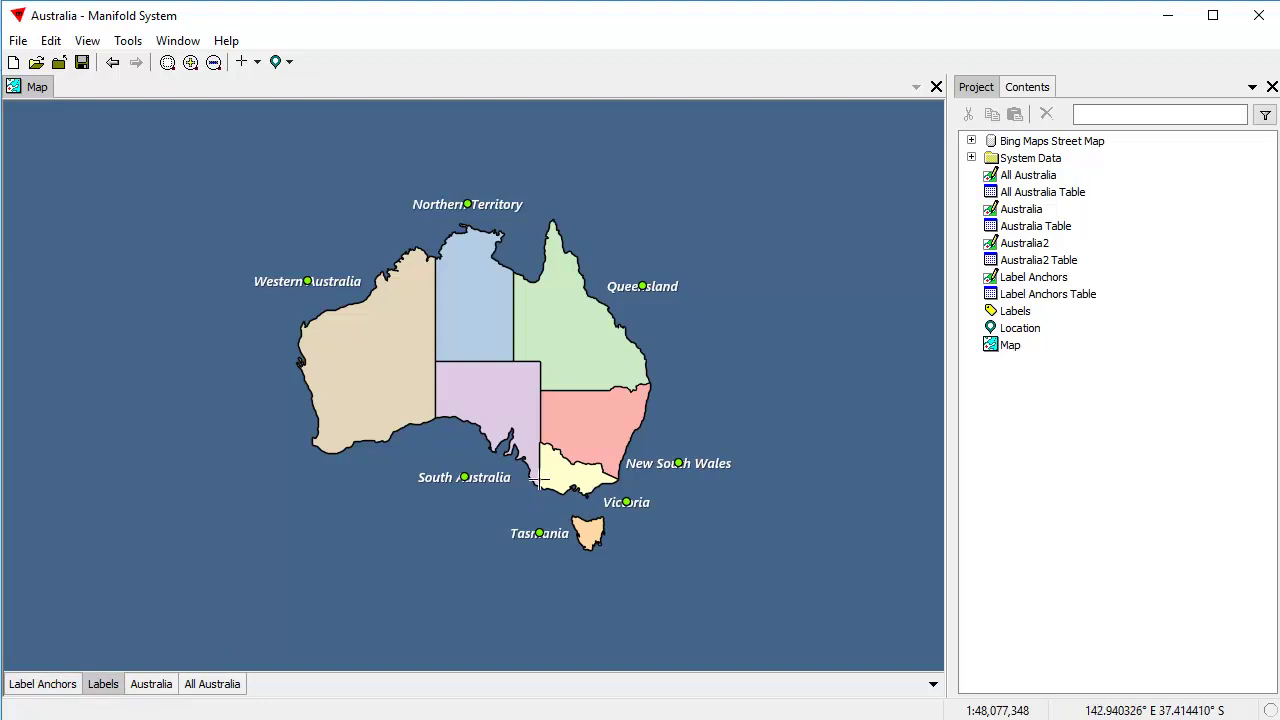
# - Move the South Australia label's anchor point closer to the state's coastline, update the record and close the edit
pyautogui.click(466, 477)
pyautogui.moveTo(464, 478); pyautogui.dragTo(452, 455)
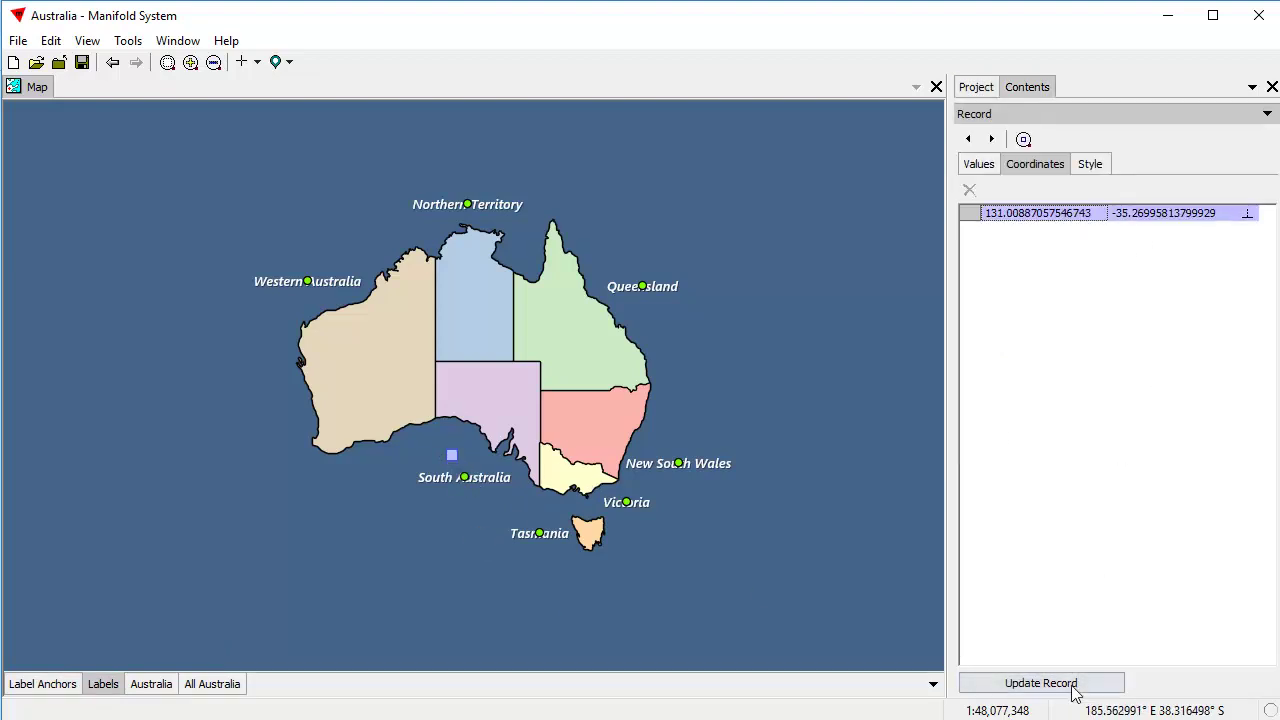
pyautogui.click(1040, 683)
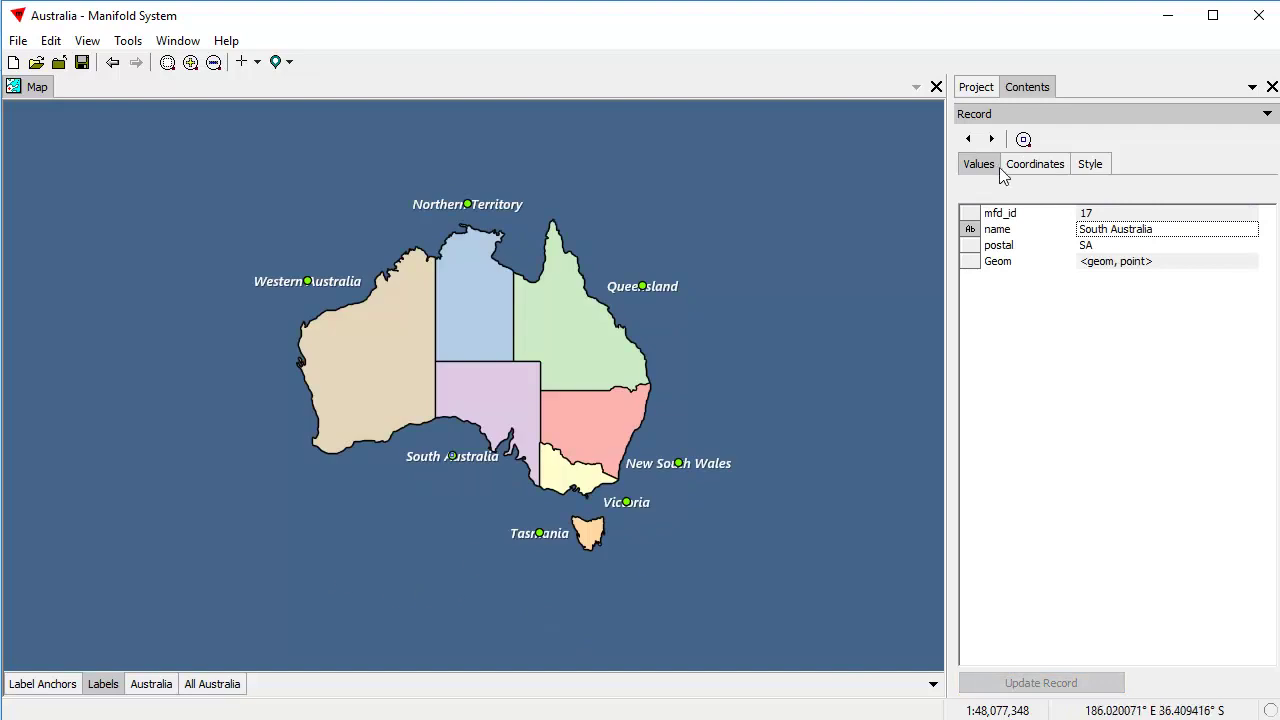
pyautogui.click(703, 624)
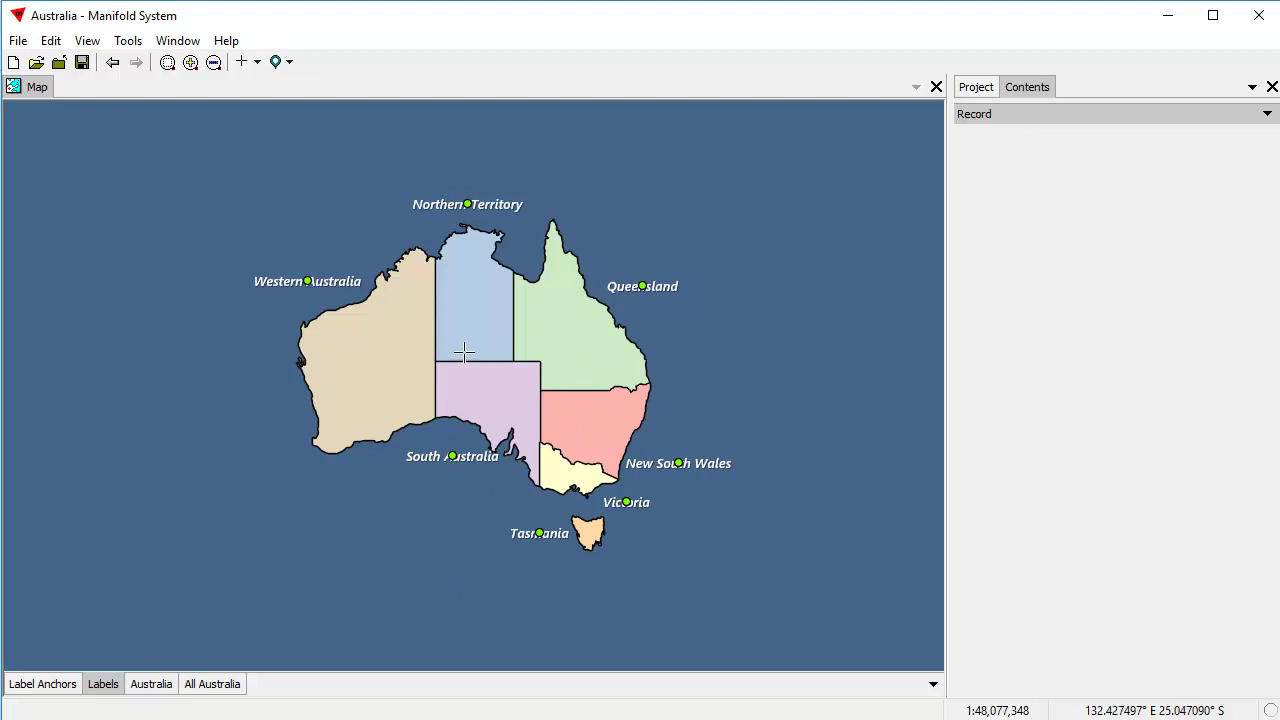
# - Open the full label style settings for the Labels layer and set the font size to 12 pt
pyautogui.scroll(1, 468, 352)
pyautogui.moveTo(470, 333); pyautogui.dragTo(475, 369)
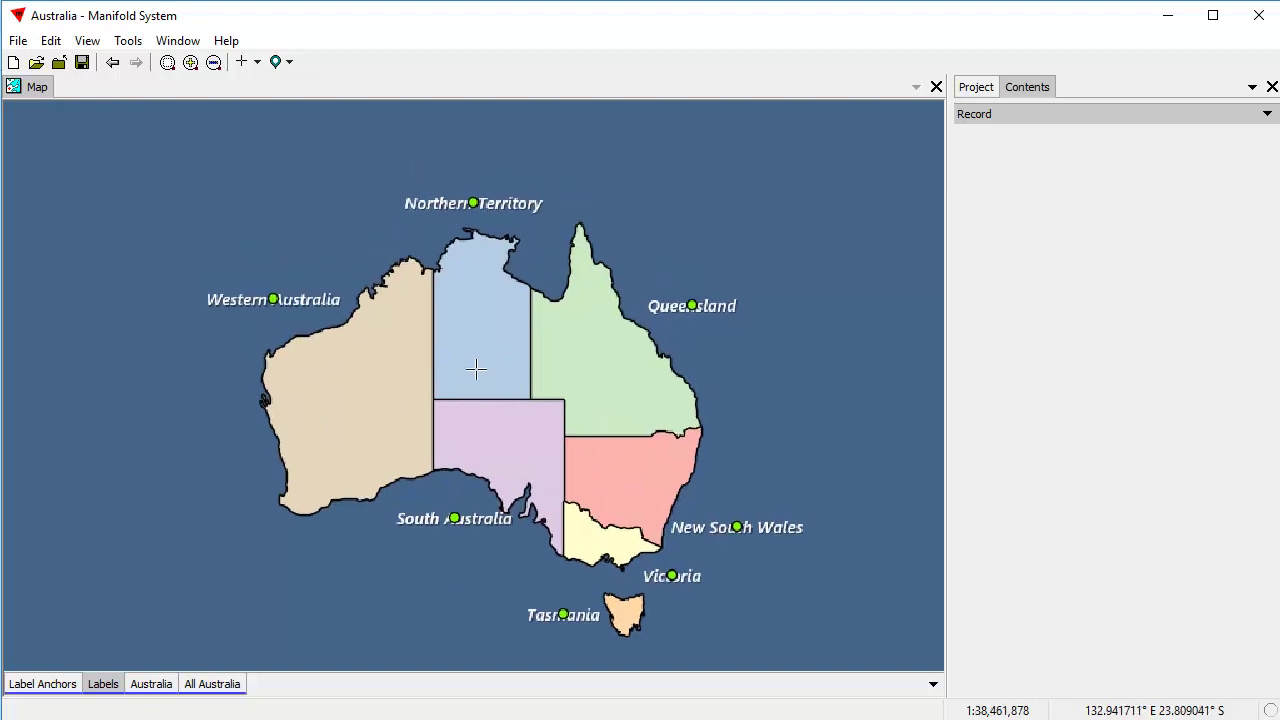
pyautogui.click(997, 117)
pyautogui.click(1020, 220)
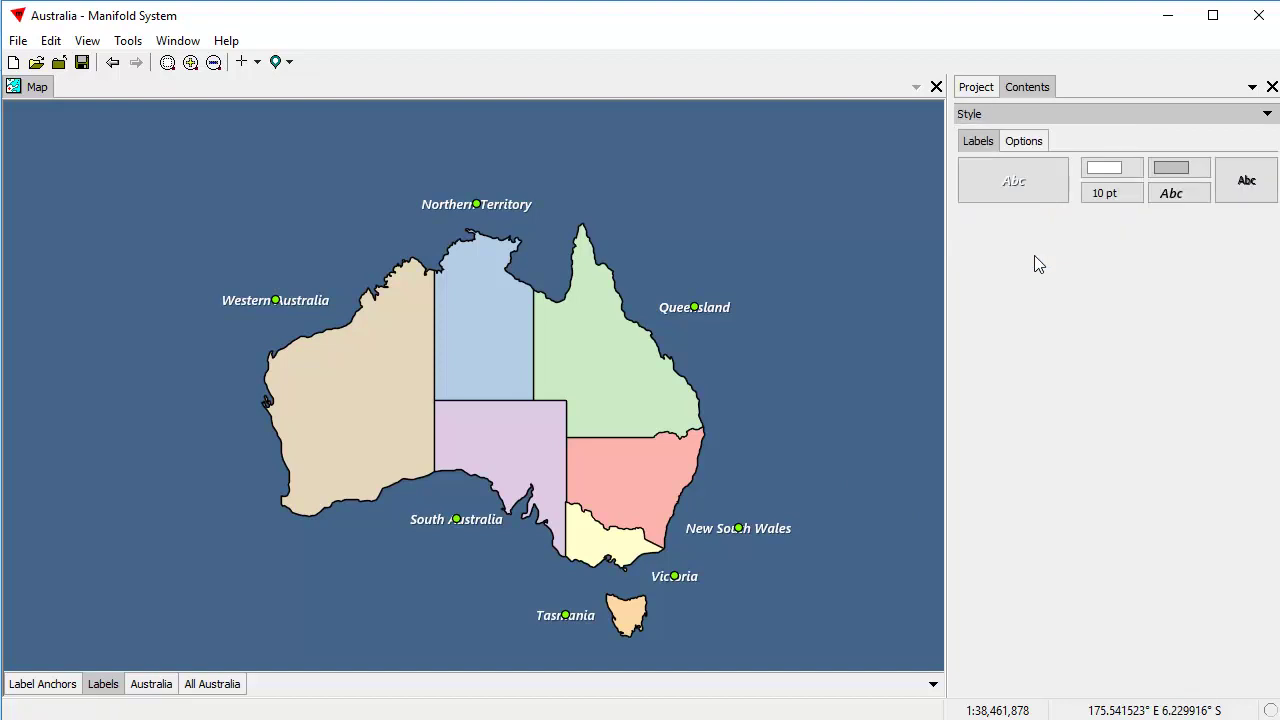
pyautogui.click(1020, 196)
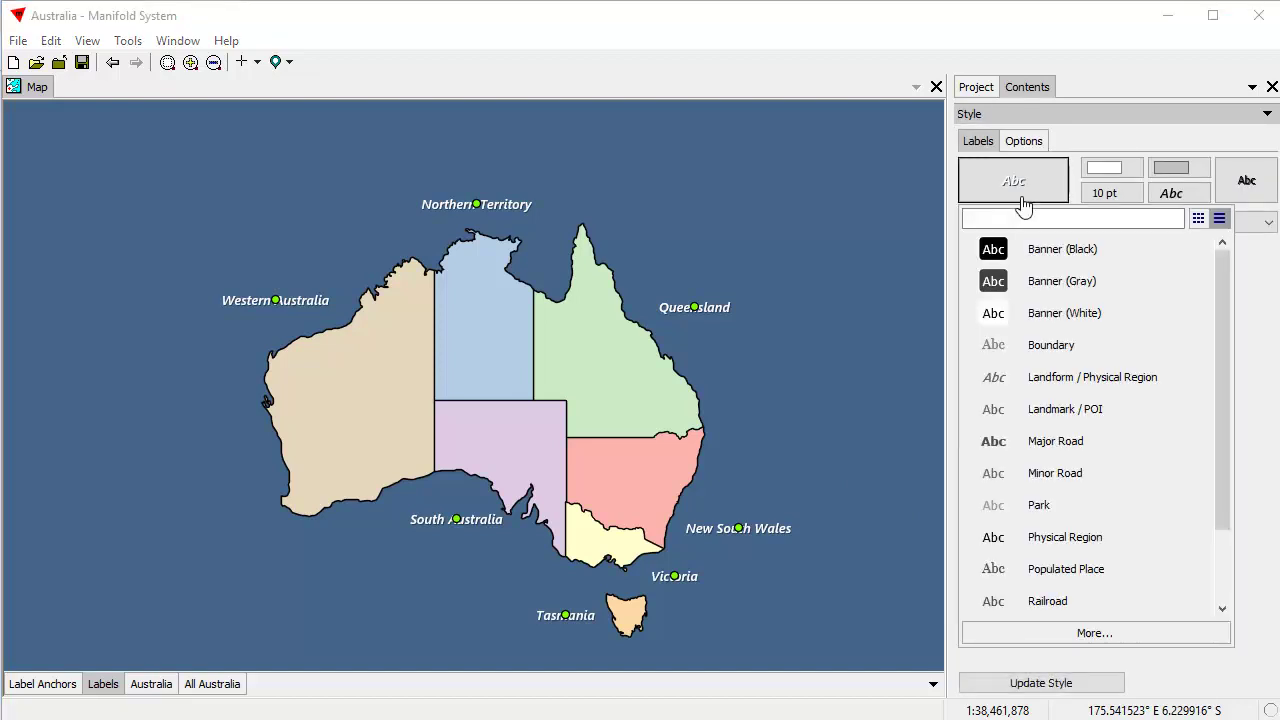
pyautogui.click(1069, 637)
pyautogui.moveTo(714, 123); pyautogui.dragTo(948, 111)
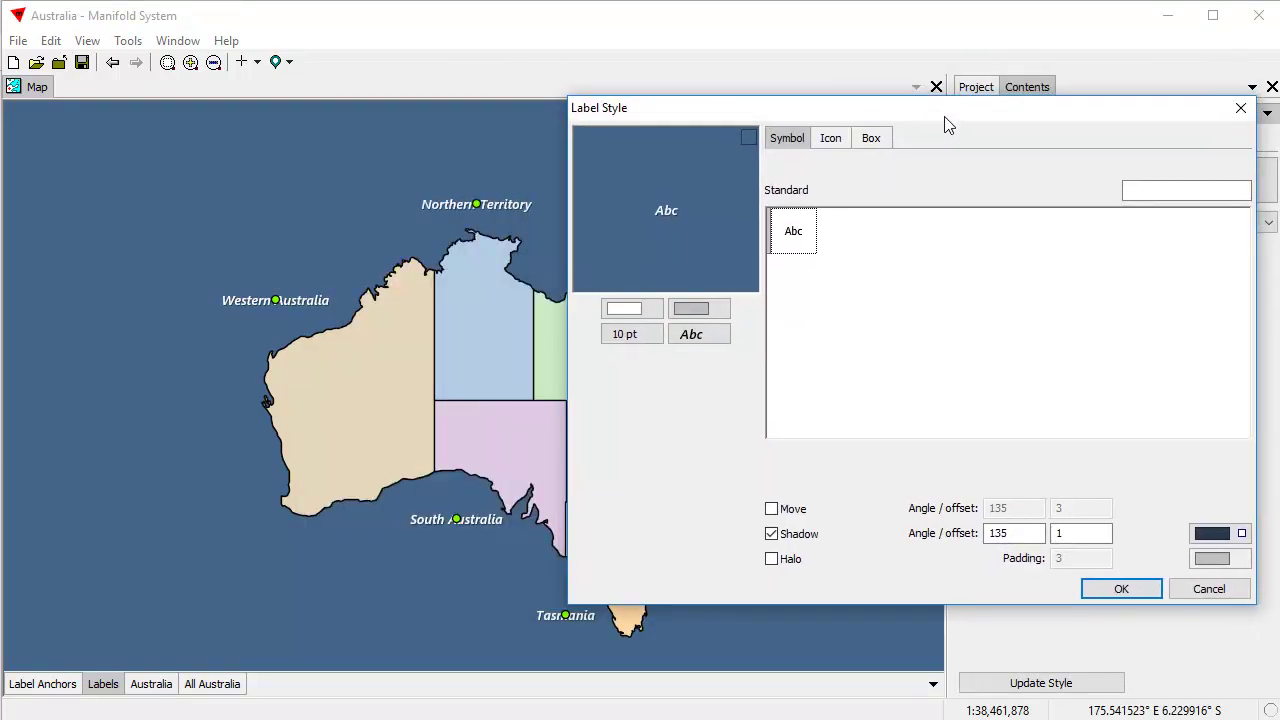
pyautogui.click(630, 337)
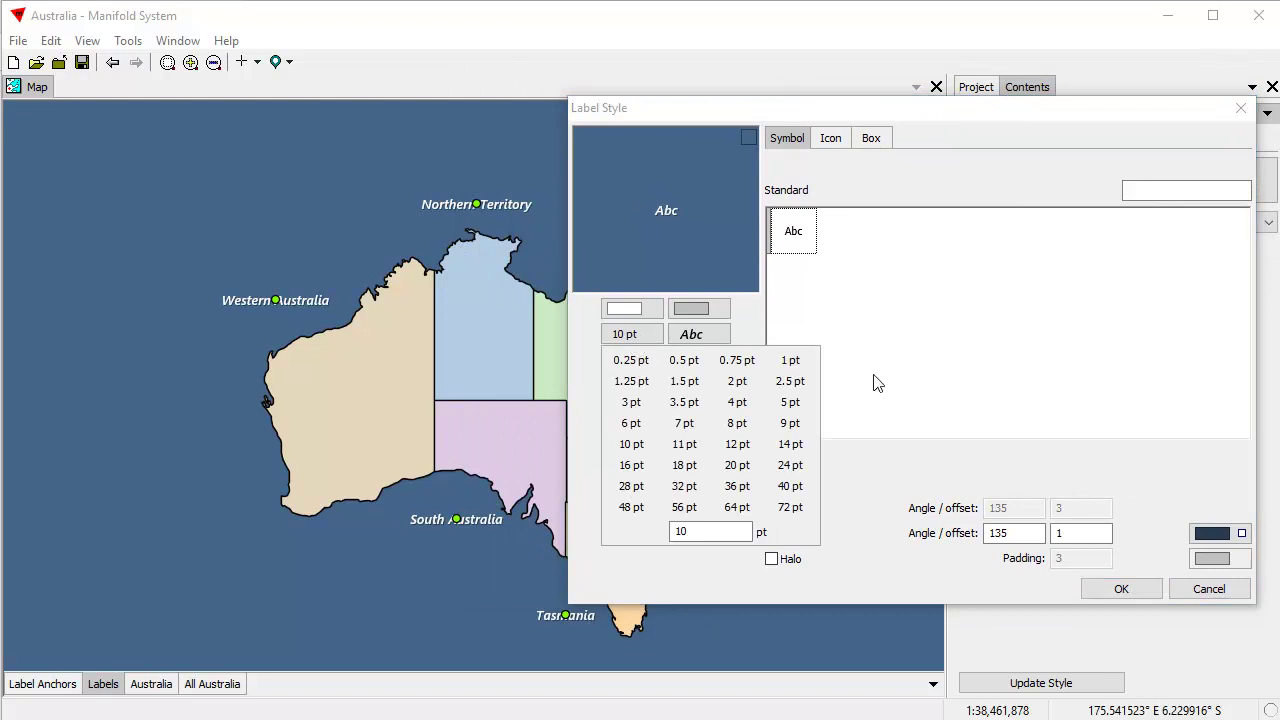
pyautogui.click(737, 444)
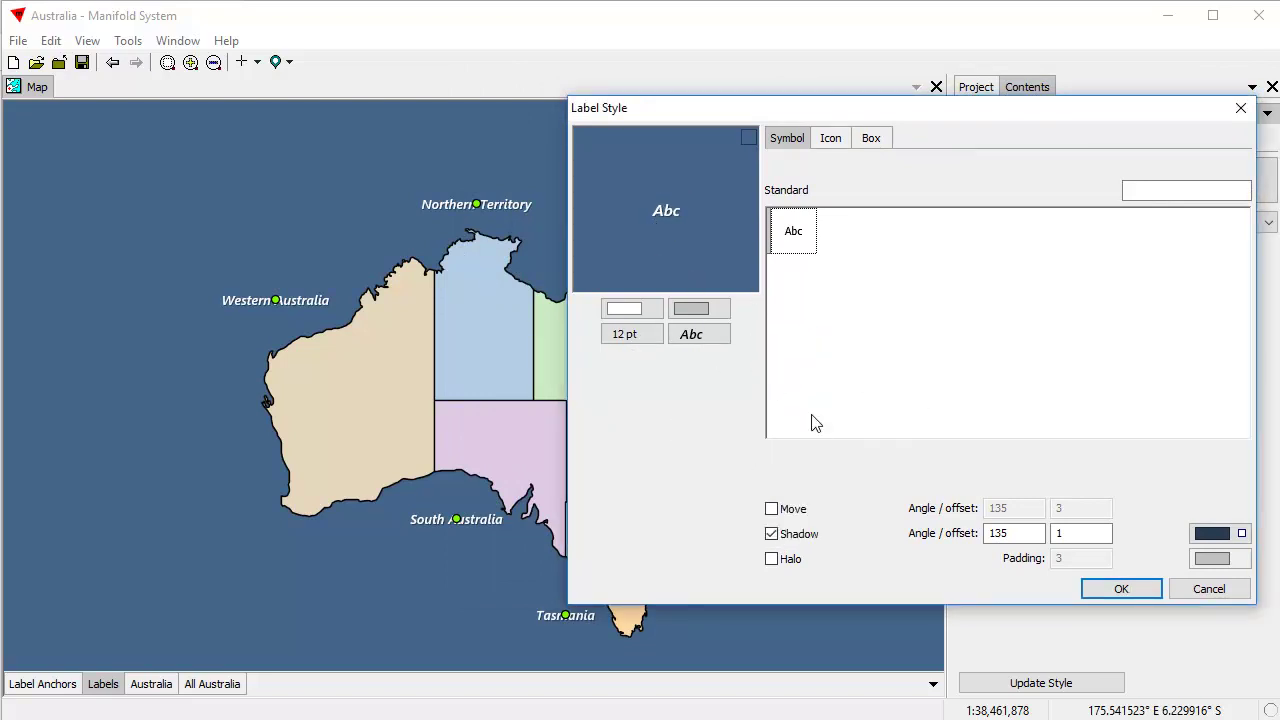
# - Enable Move for the labels with angle 0 and offset 5, and accept the label style
pyautogui.click(772, 510)
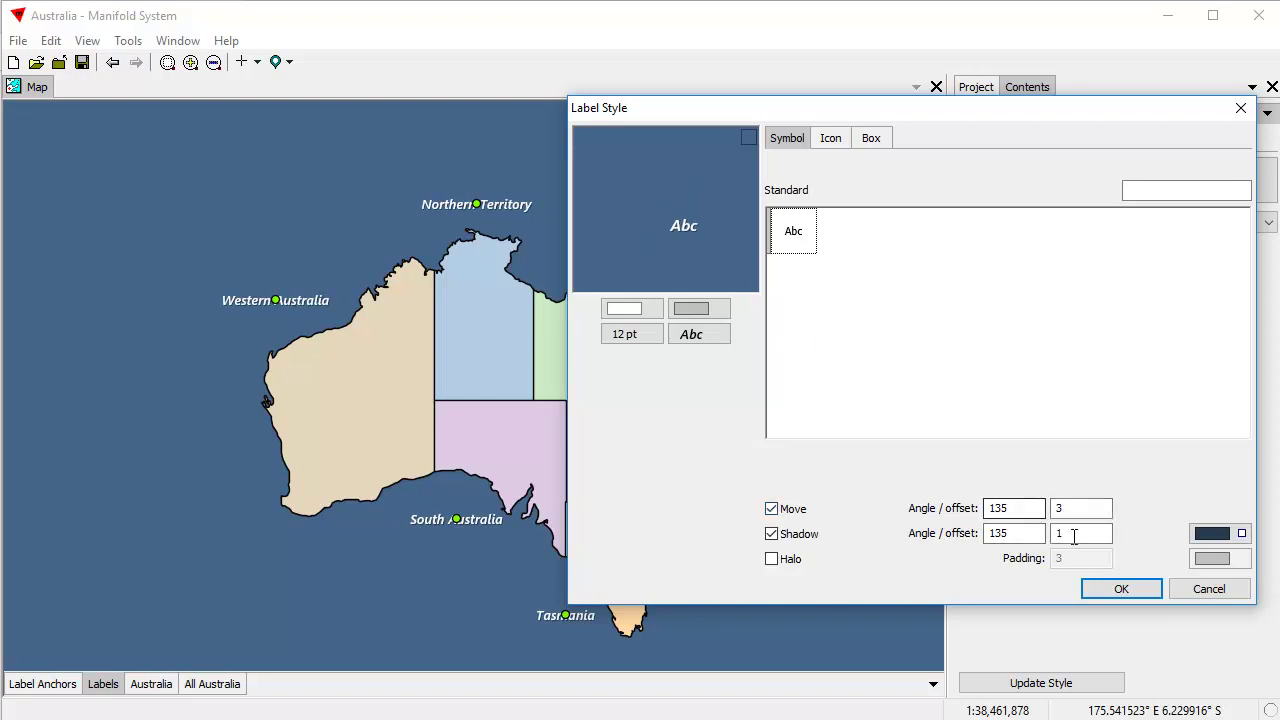
pyautogui.moveTo(1030, 507); pyautogui.dragTo(926, 508)
pyautogui.write('0')
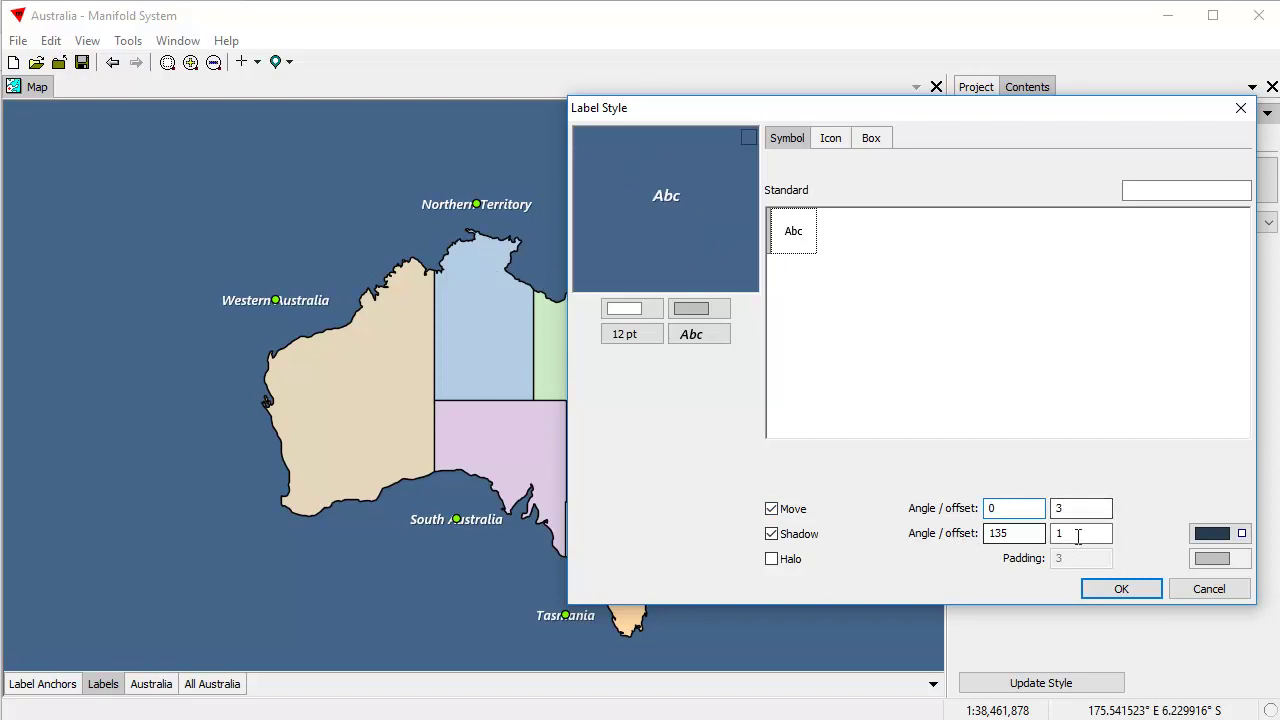
pyautogui.moveTo(1095, 509); pyautogui.dragTo(1060, 509)
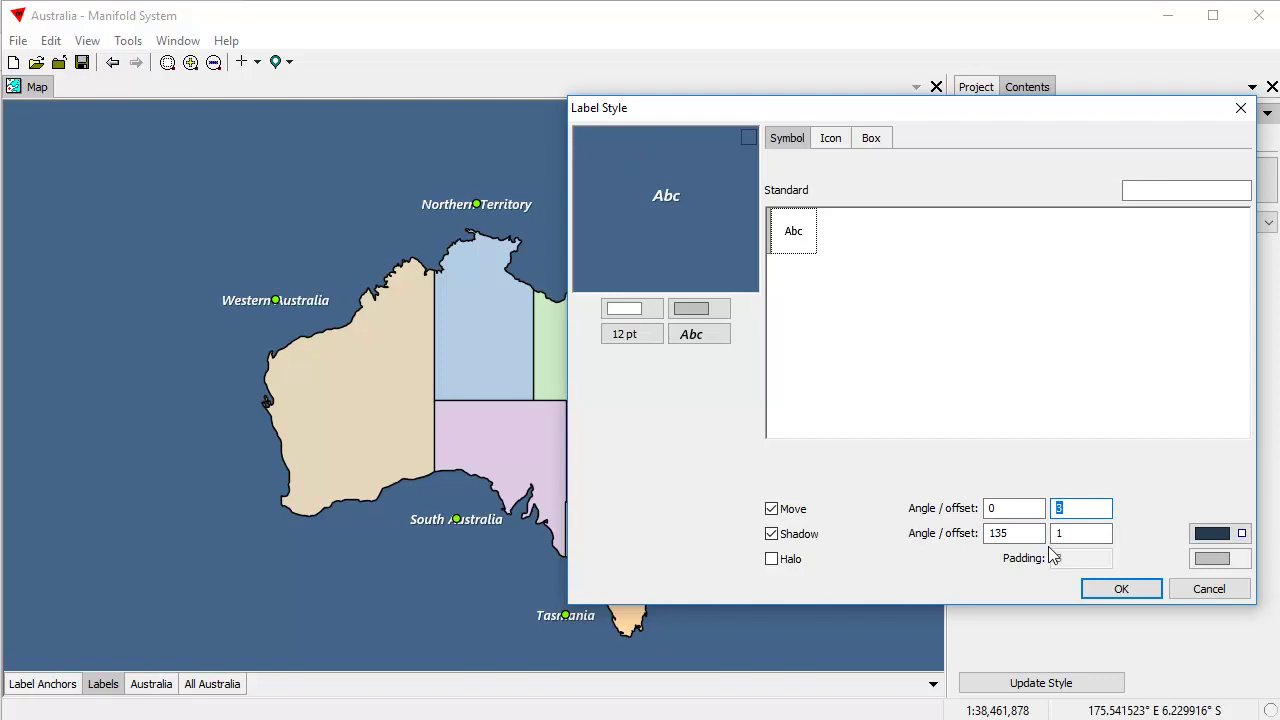
pyautogui.click(1121, 590)
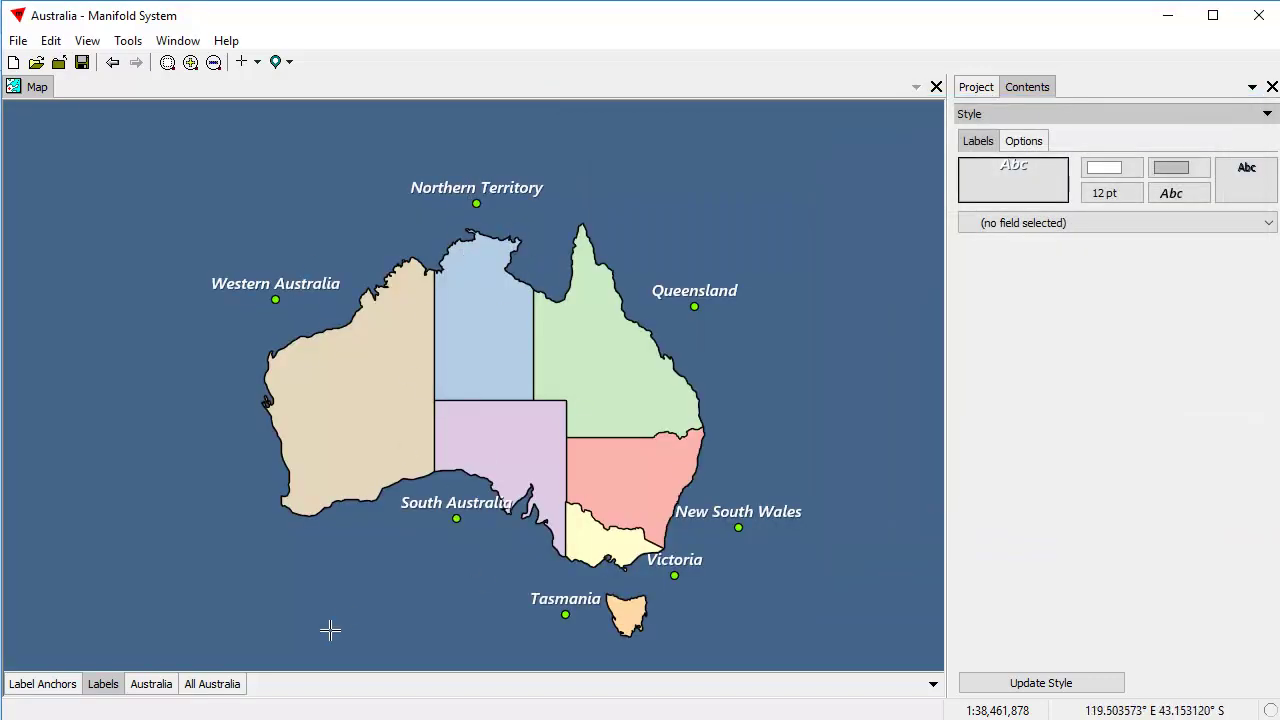
# - Set the labels' Move angle to 90 in the label style
pyautogui.click(1013, 190)
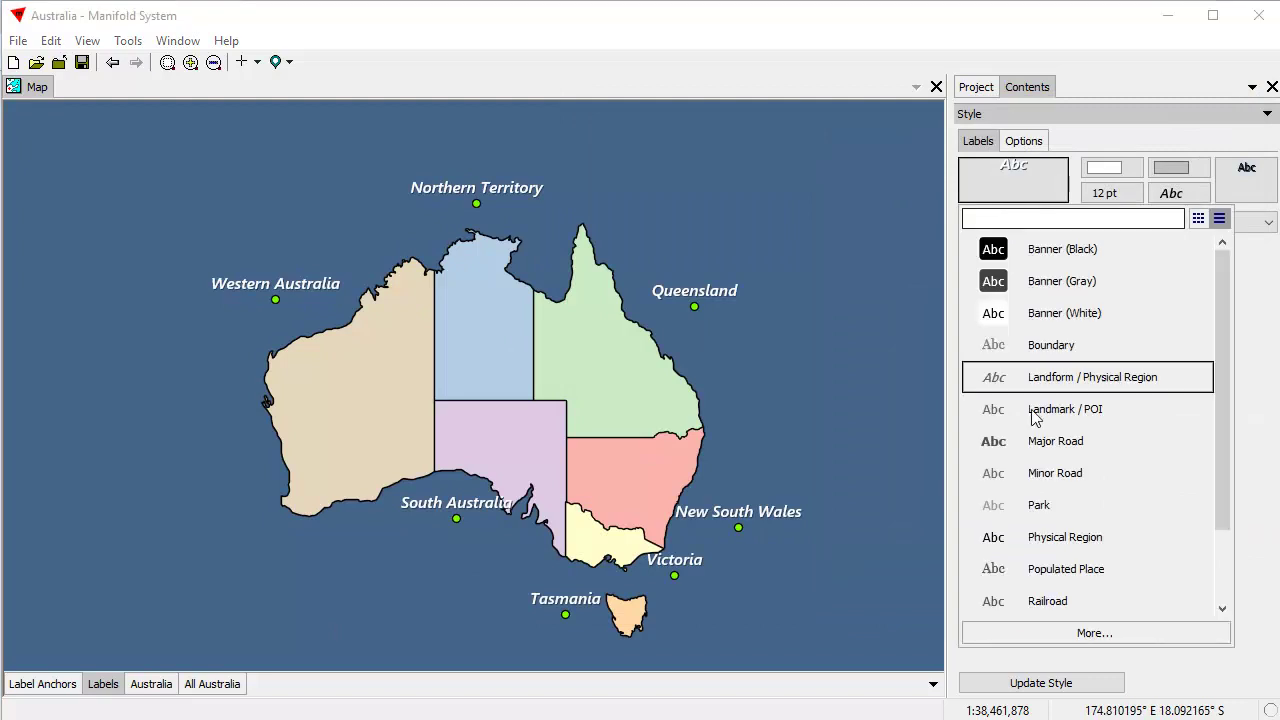
pyautogui.click(1084, 634)
pyautogui.moveTo(534, 120); pyautogui.dragTo(839, 136)
pyautogui.doubleClick(1016, 533)
pyautogui.write('90')
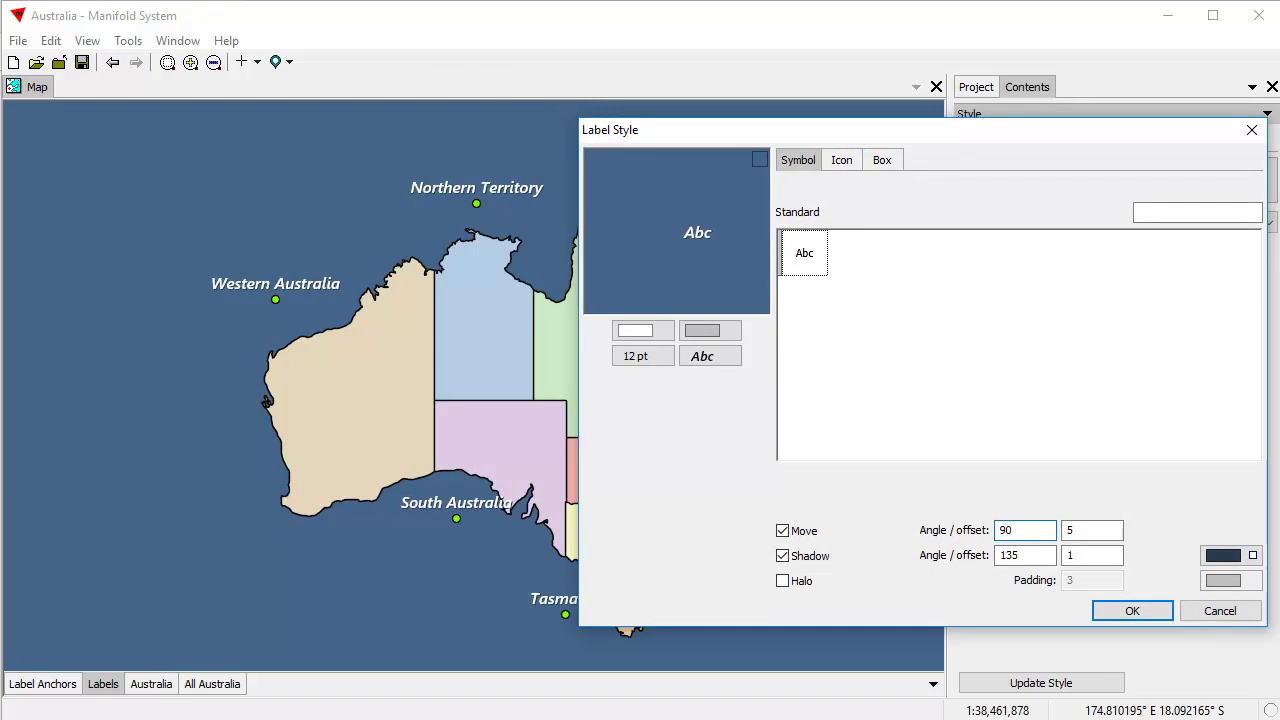
pyautogui.click(1138, 610)
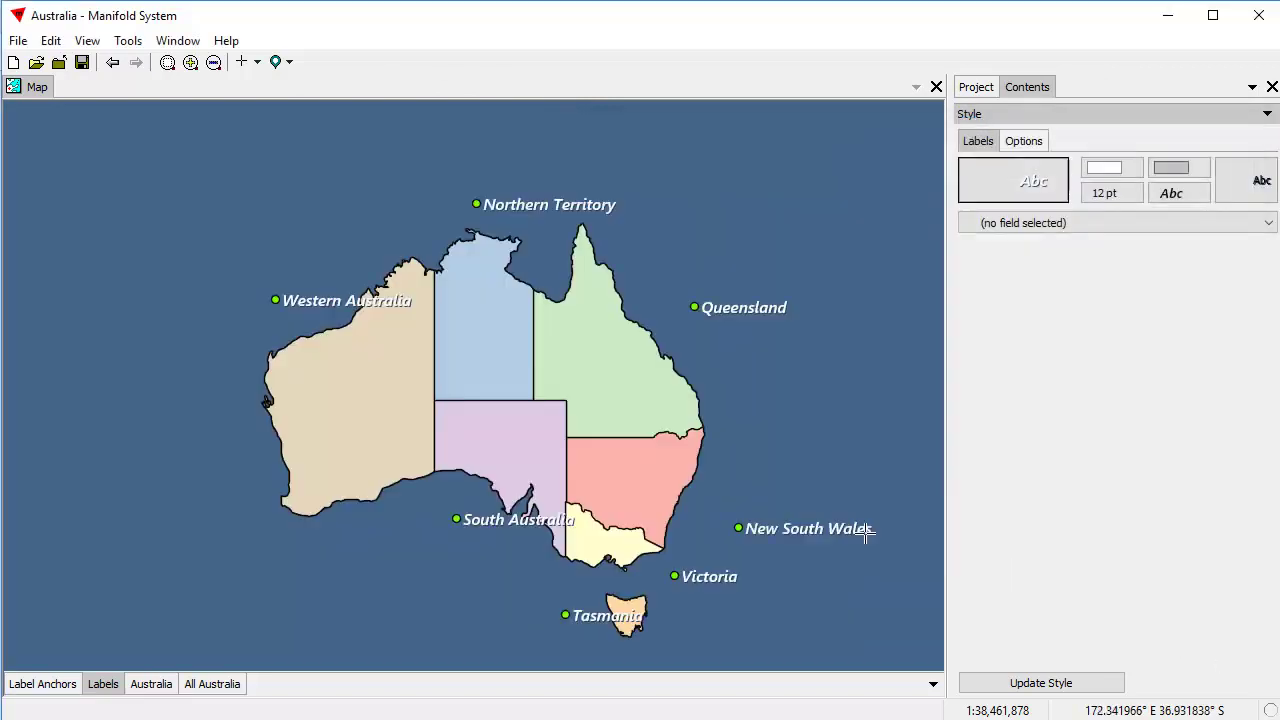
# - Set the labels' Move angle to -90 in the label style
pyautogui.click(991, 195)
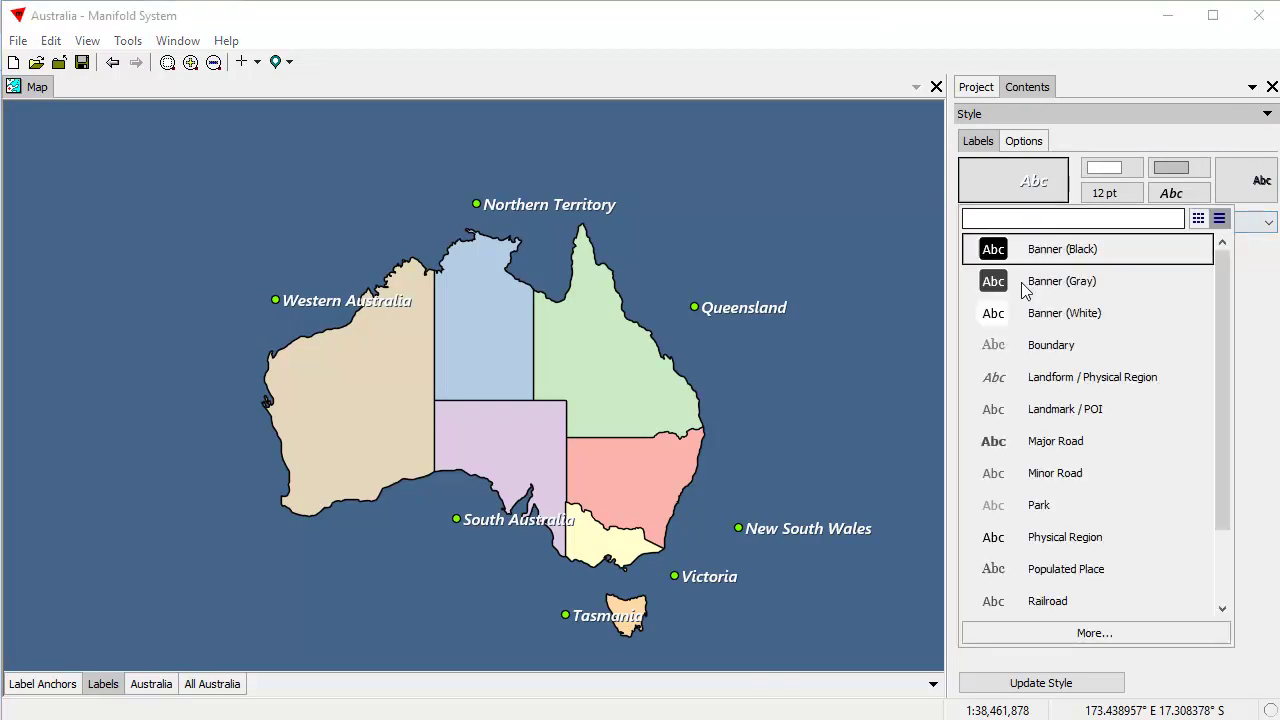
pyautogui.click(1094, 633)
pyautogui.moveTo(714, 128); pyautogui.dragTo(904, 120)
pyautogui.doubleClick(944, 513)
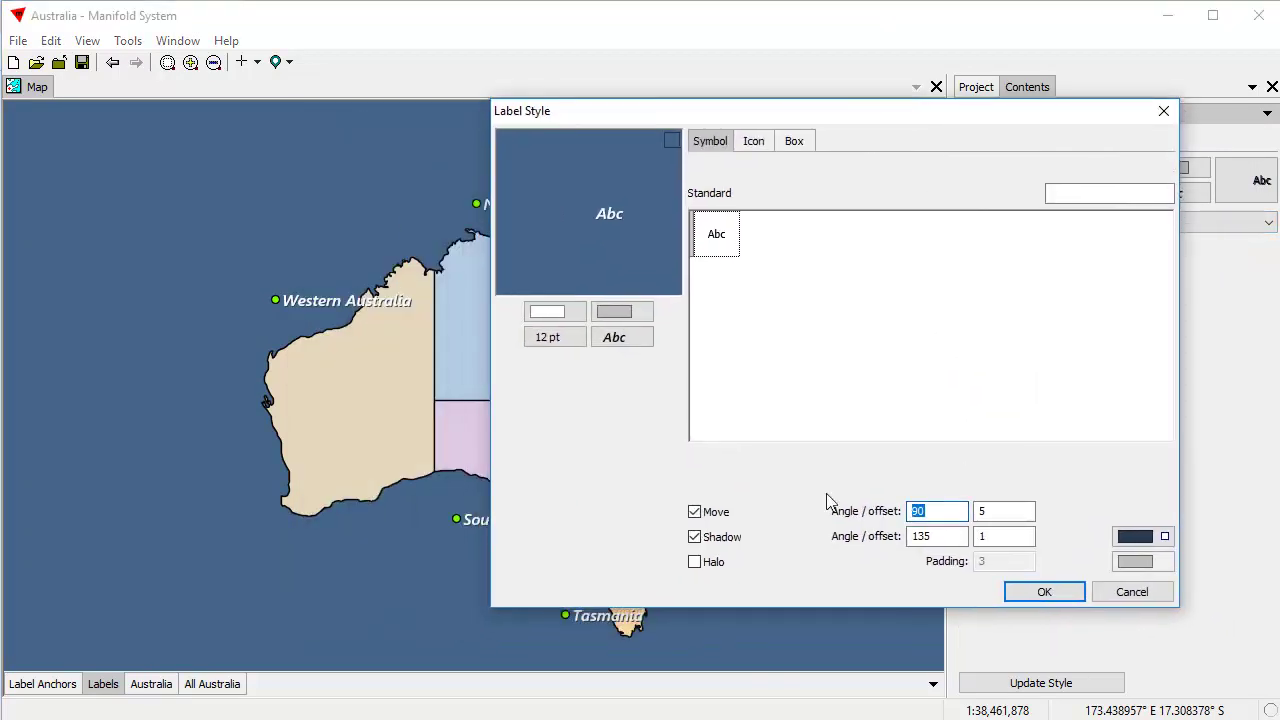
pyautogui.write('270')
pyautogui.press('BackSpace')
pyautogui.press('BackSpace')
pyautogui.press('BackSpace')
pyautogui.write('-90')
pyautogui.click(1044, 592)
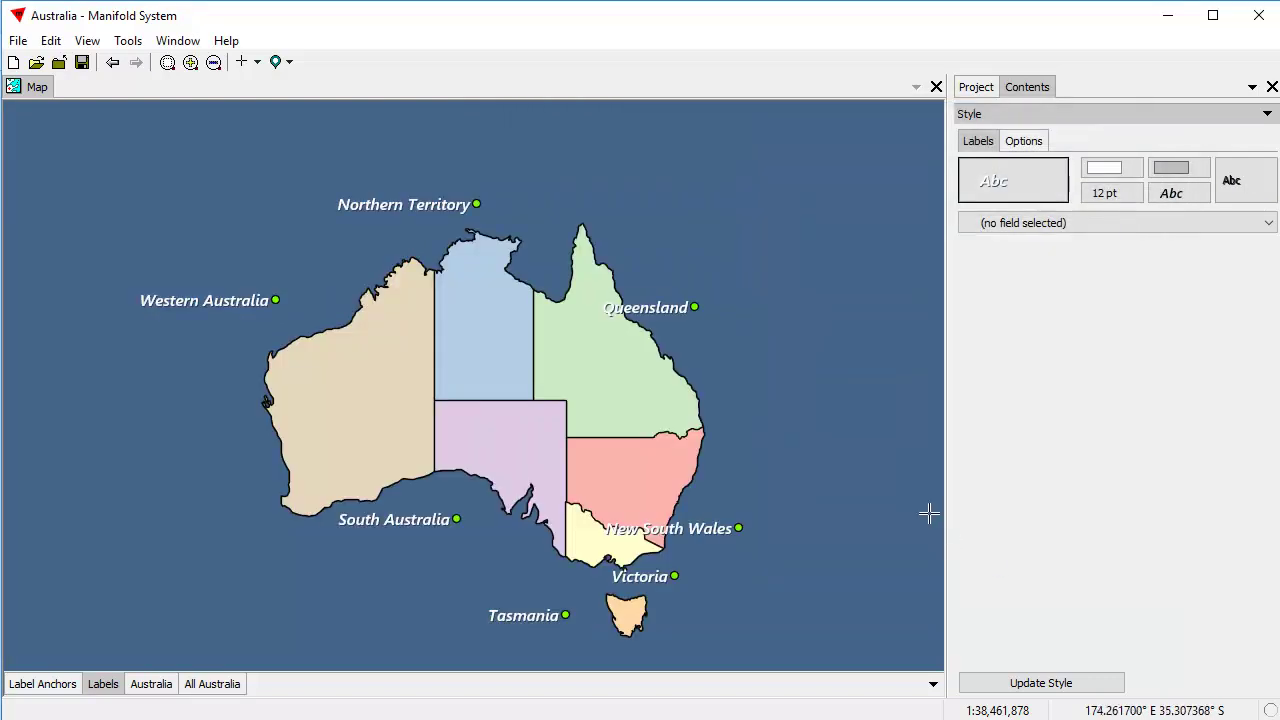
# - Set the labels' Move angle to 135 in the label style
pyautogui.click(1011, 190)
pyautogui.click(1076, 631)
pyautogui.moveTo(709, 117); pyautogui.dragTo(811, 116)
pyautogui.doubleClick(854, 507)
pyautogui.write('135')
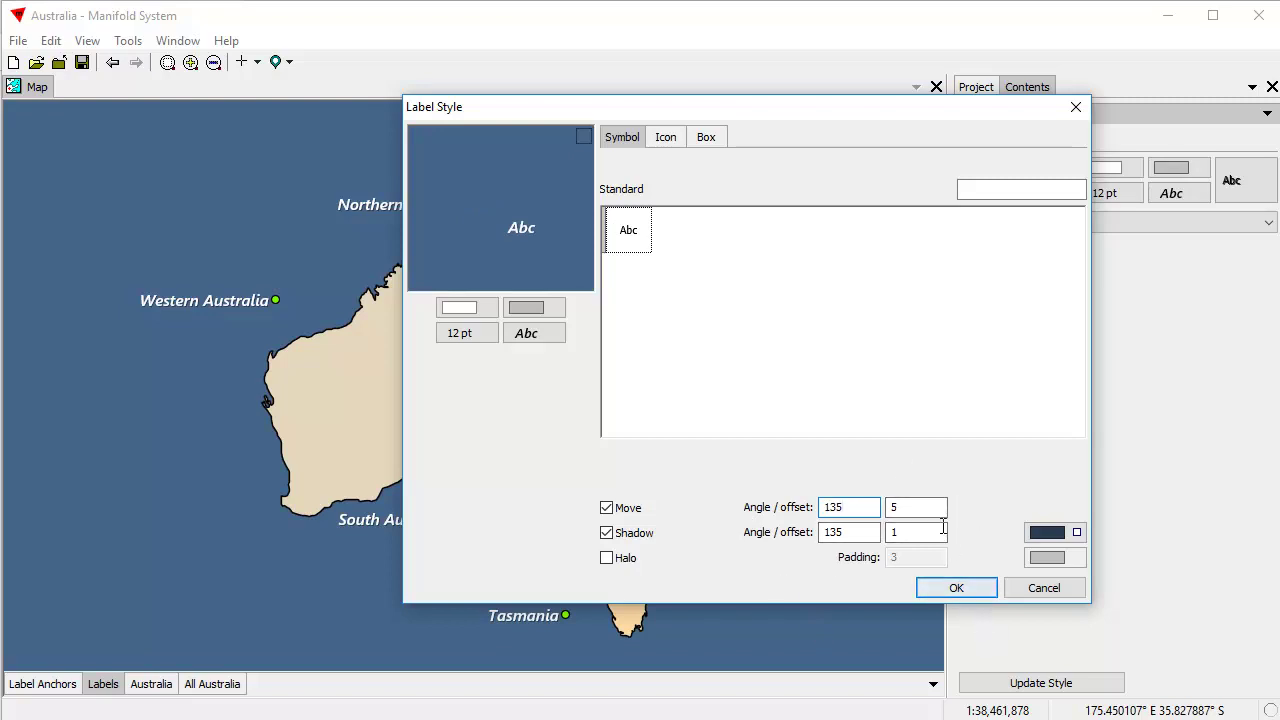
pyautogui.moveTo(869, 114); pyautogui.dragTo(997, 125)
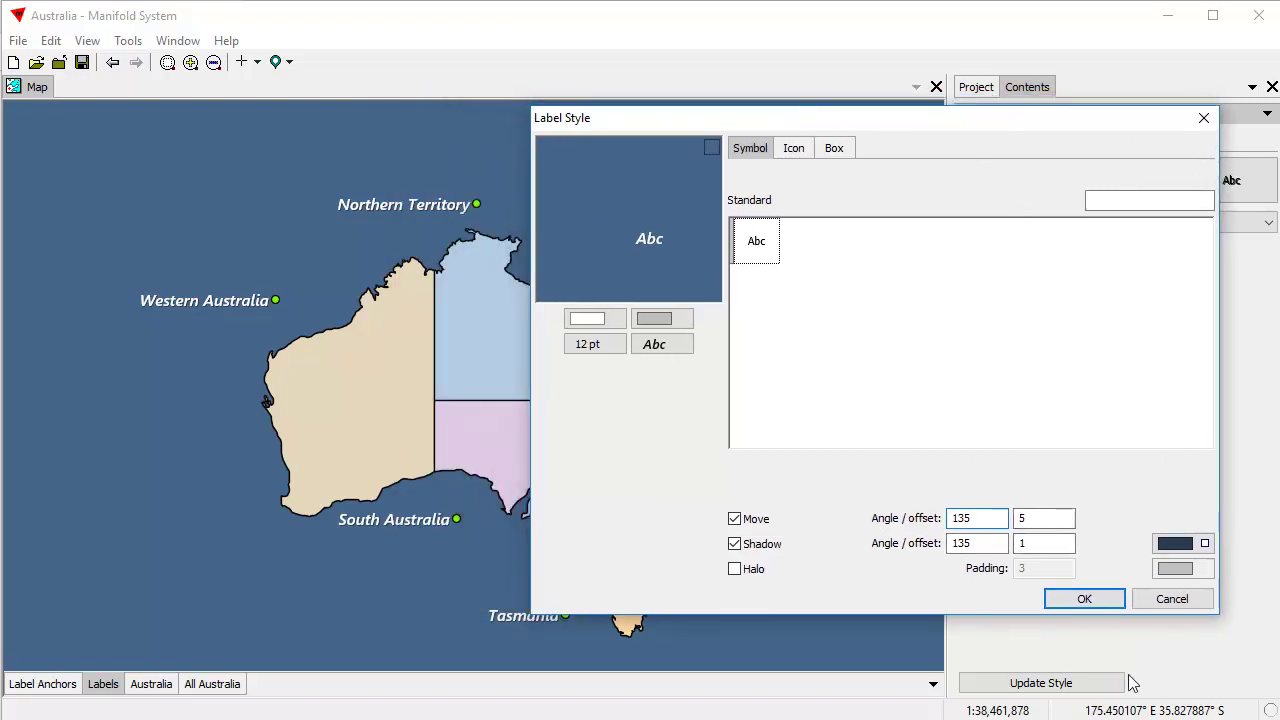
pyautogui.click(1090, 599)
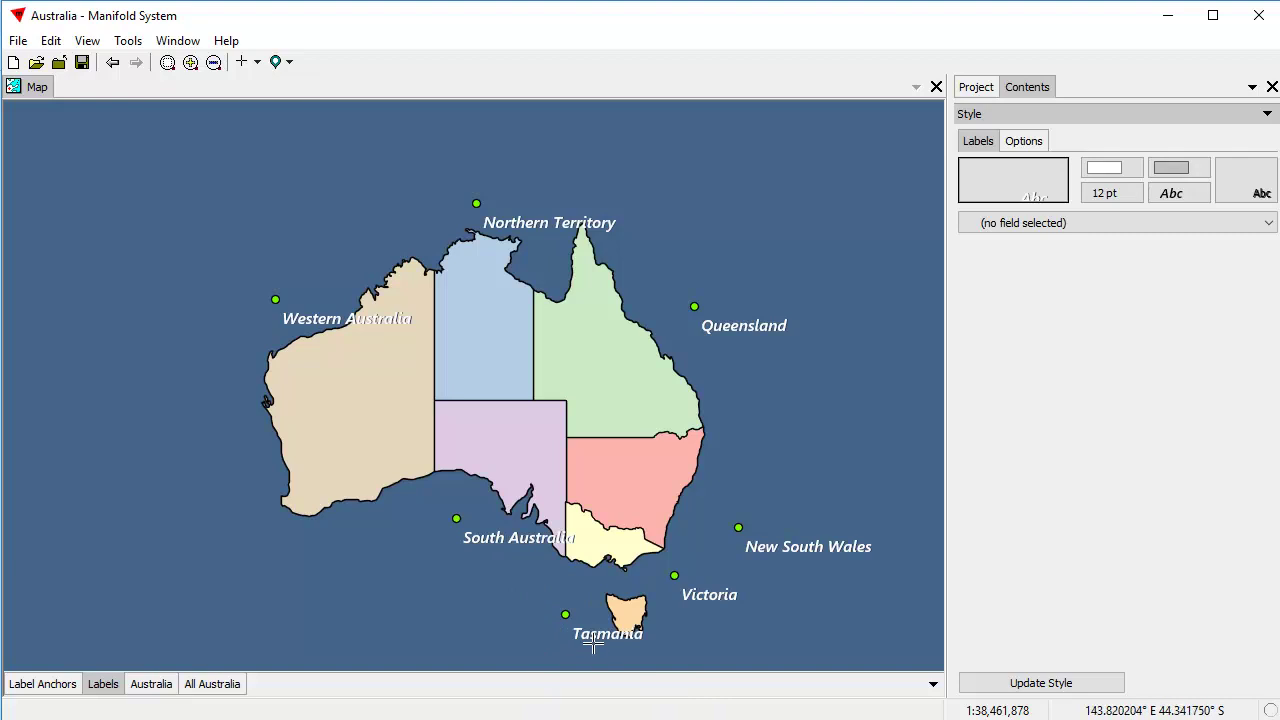
# - Enable a box behind the labels in the full label style settings
pyautogui.click(992, 186)
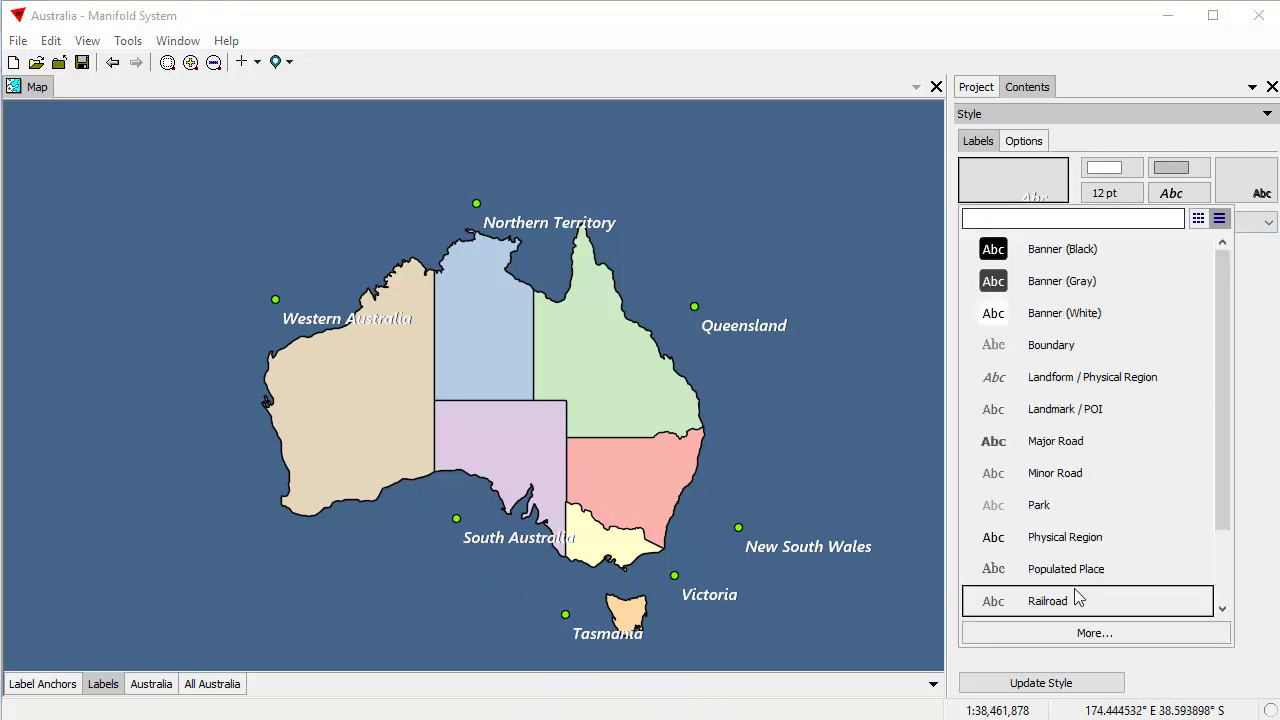
pyautogui.click(1081, 633)
pyautogui.moveTo(799, 115); pyautogui.dragTo(988, 109)
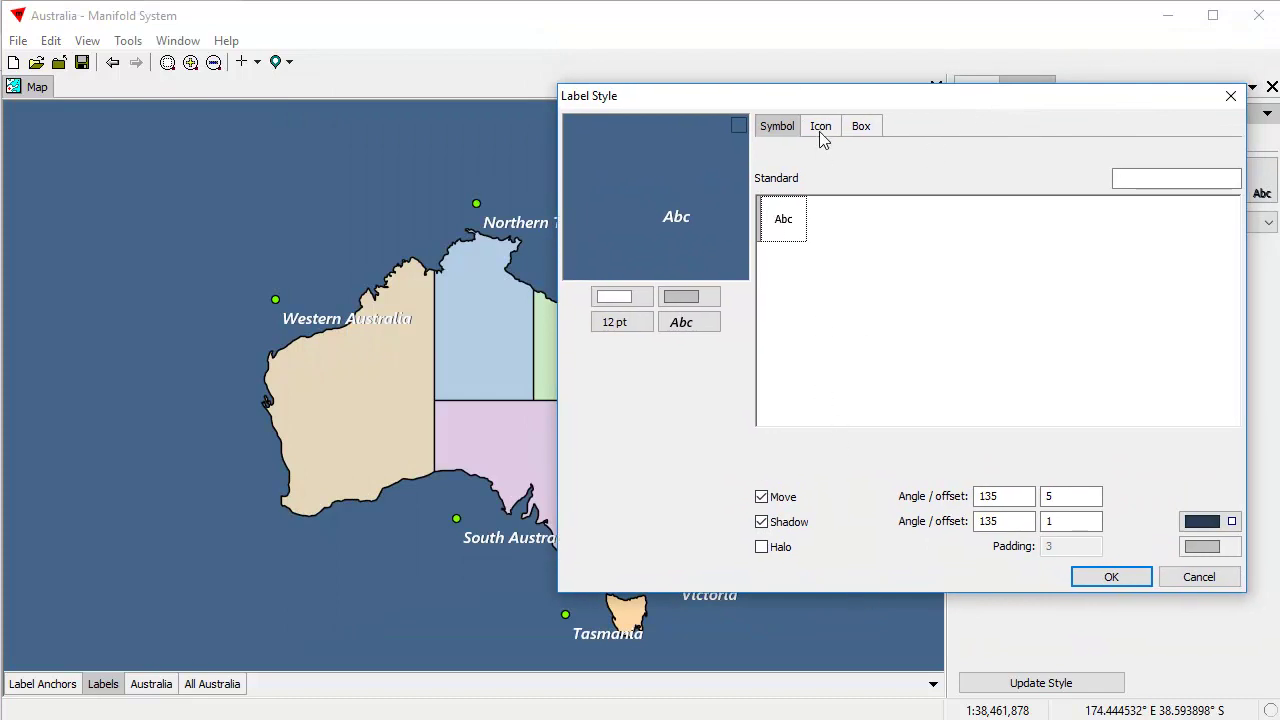
pyautogui.click(864, 127)
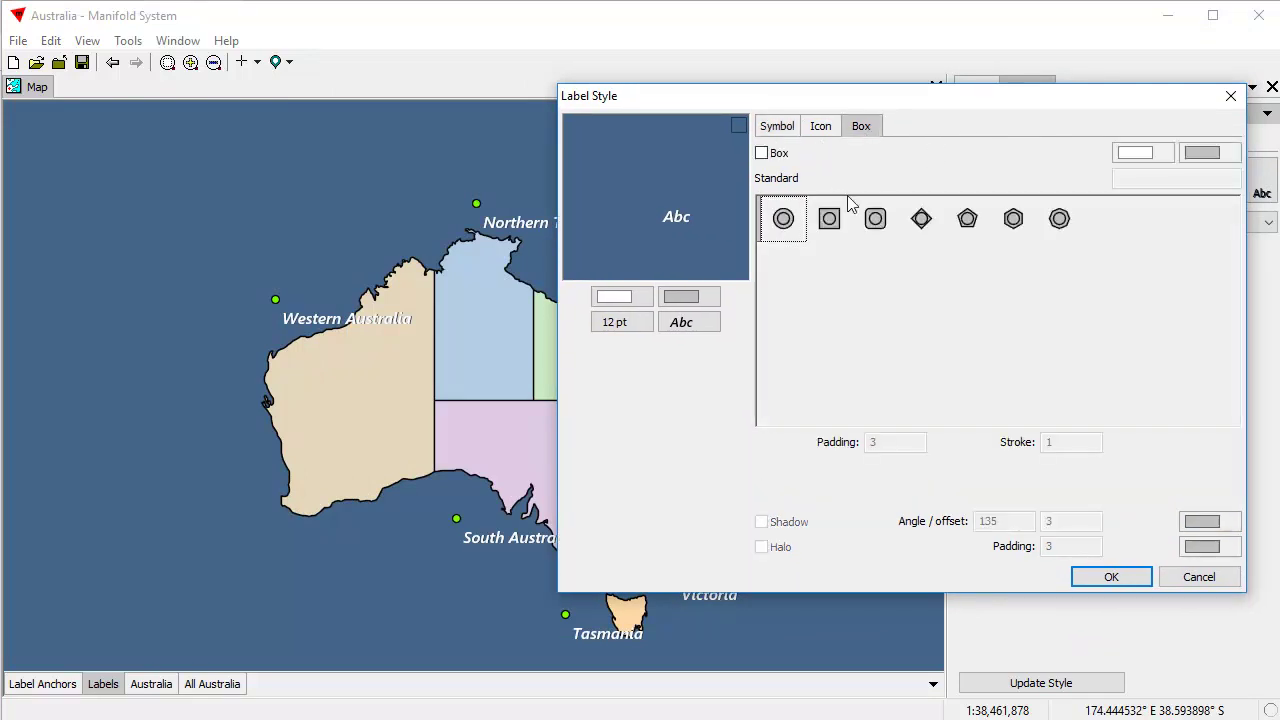
pyautogui.click(775, 153)
# - Preview the available box shapes for the labels and choose the square one
pyautogui.click(835, 230)
pyautogui.click(876, 228)
pyautogui.click(922, 228)
pyautogui.click(965, 226)
pyautogui.click(1024, 230)
pyautogui.click(1050, 230)
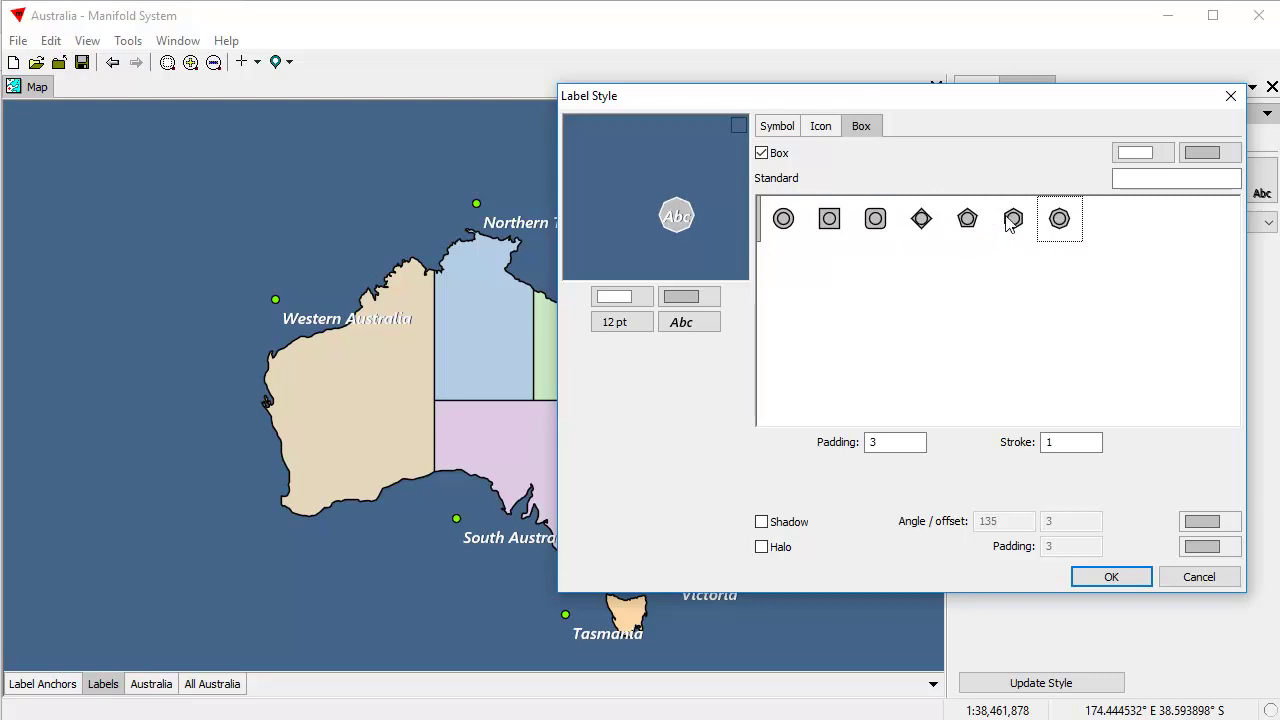
pyautogui.click(874, 220)
pyautogui.click(824, 221)
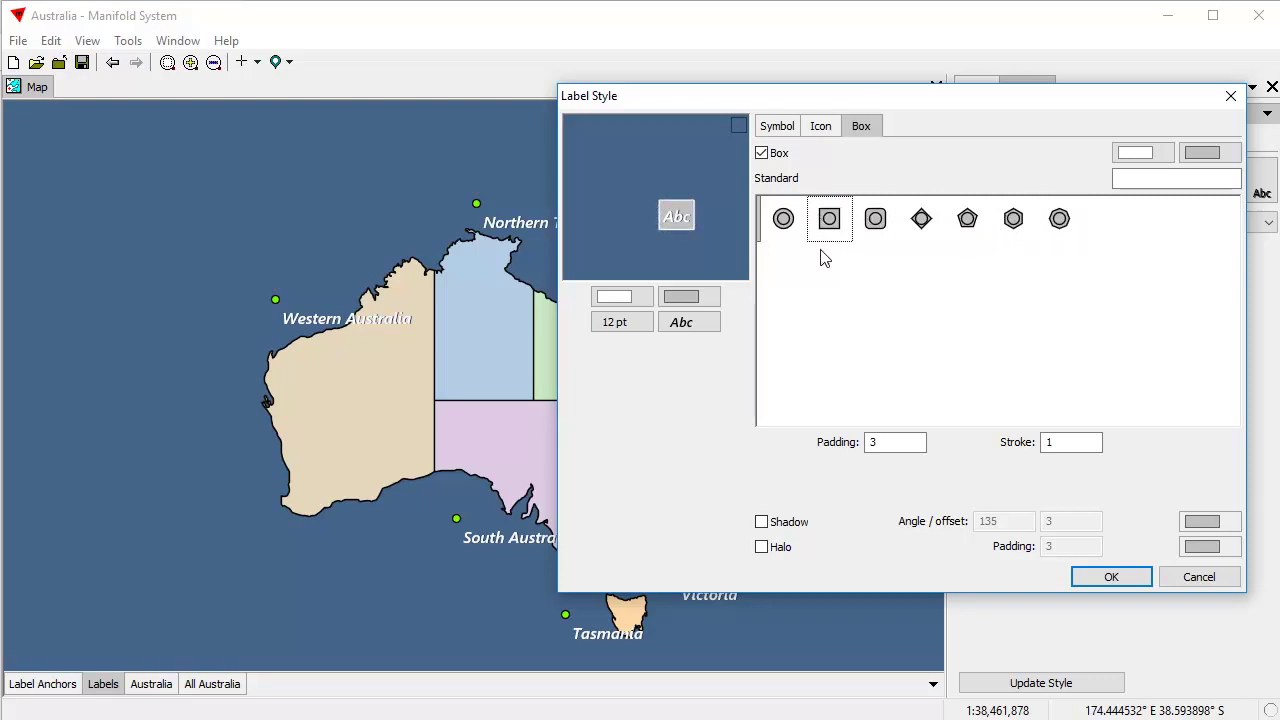
# - Set the label box's padding to 5
pyautogui.doubleClick(908, 444)
pyautogui.write('5')
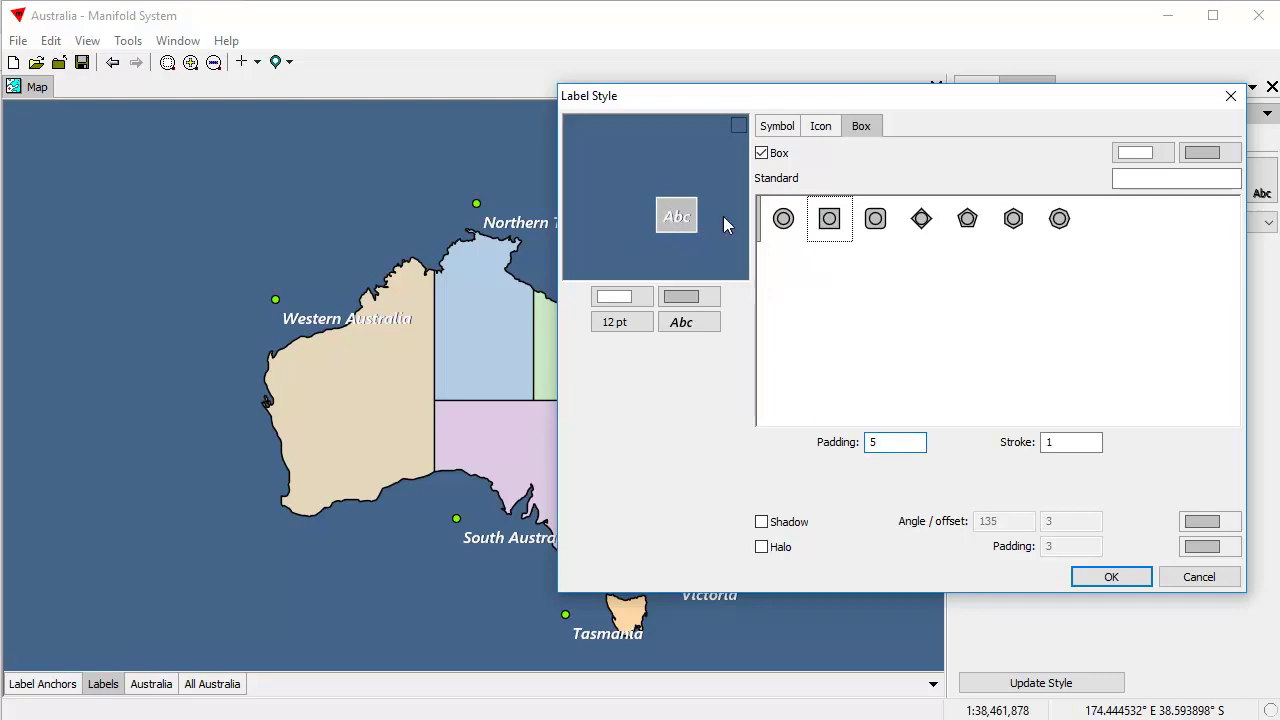
pyautogui.moveTo(800, 103); pyautogui.dragTo(779, 168)
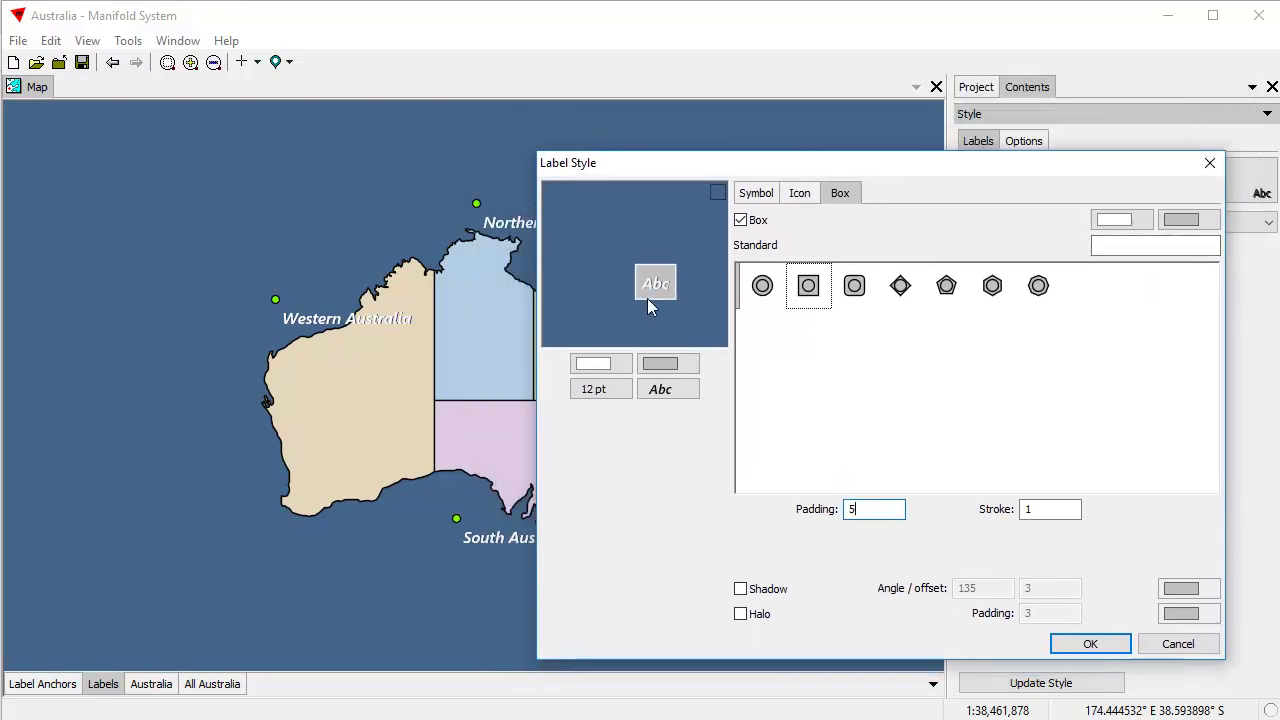
# - Try black as the label box's stroke colour, and set it to white
pyautogui.click(1118, 220)
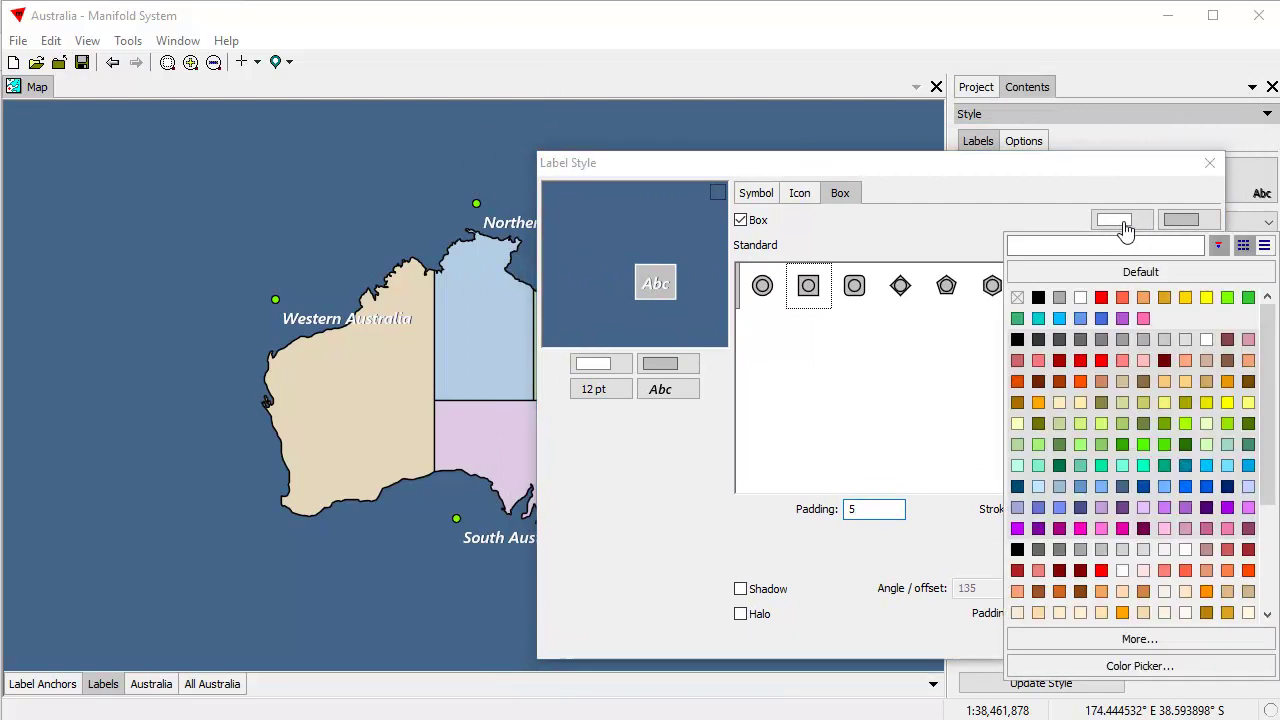
pyautogui.click(1059, 298)
pyautogui.click(1115, 220)
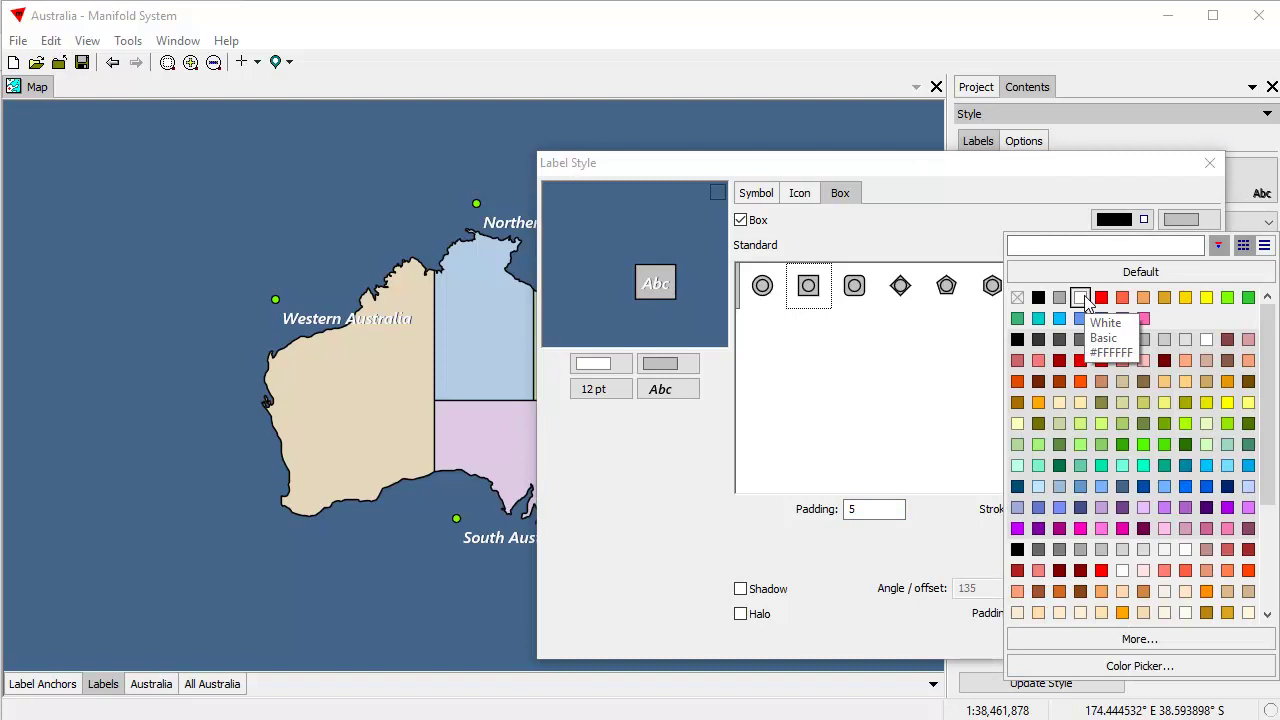
pyautogui.click(1080, 298)
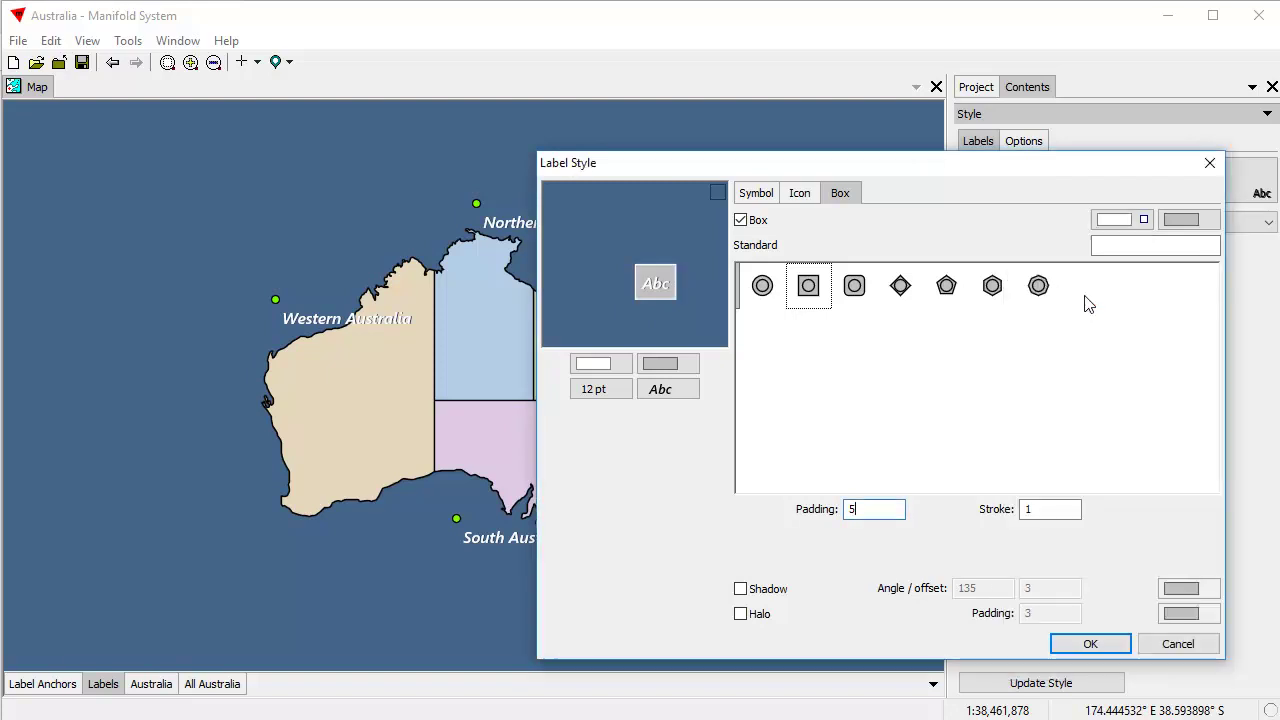
# - Set the label box's fill colour to the dark olive custom colour with RGB 83, 94, 60
pyautogui.click(1181, 220)
pyautogui.click(1152, 666)
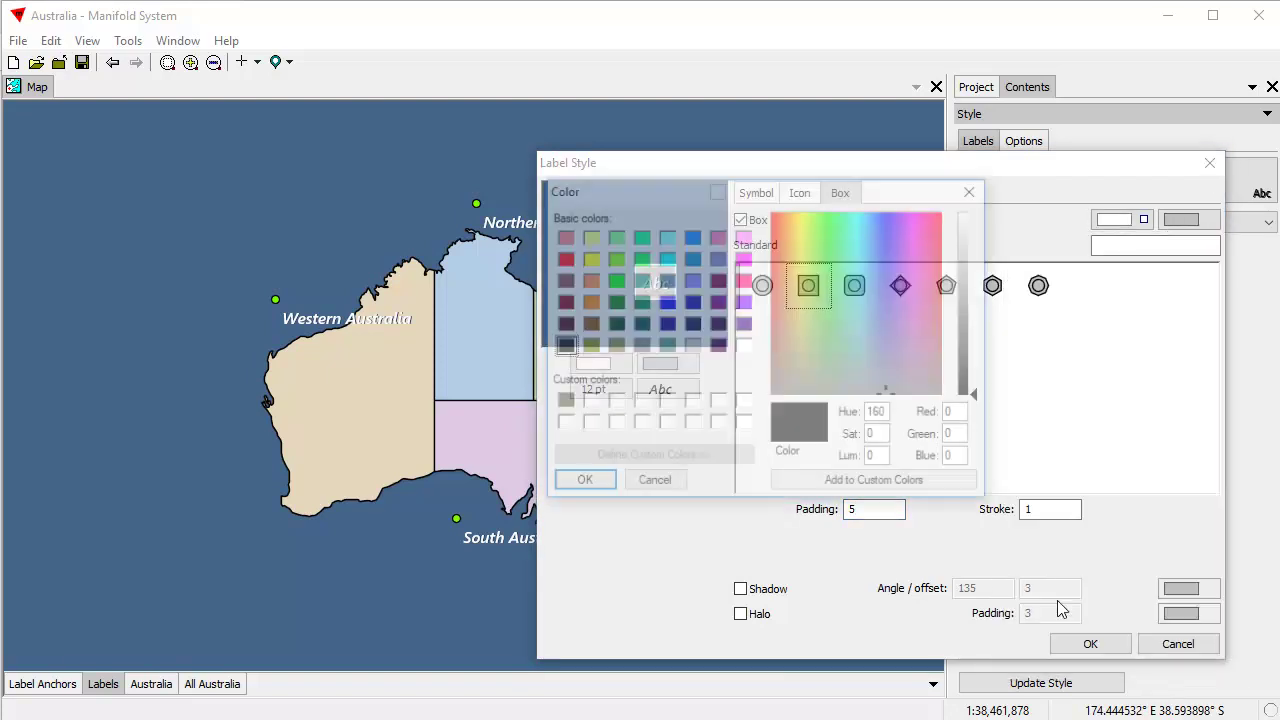
pyautogui.click(561, 403)
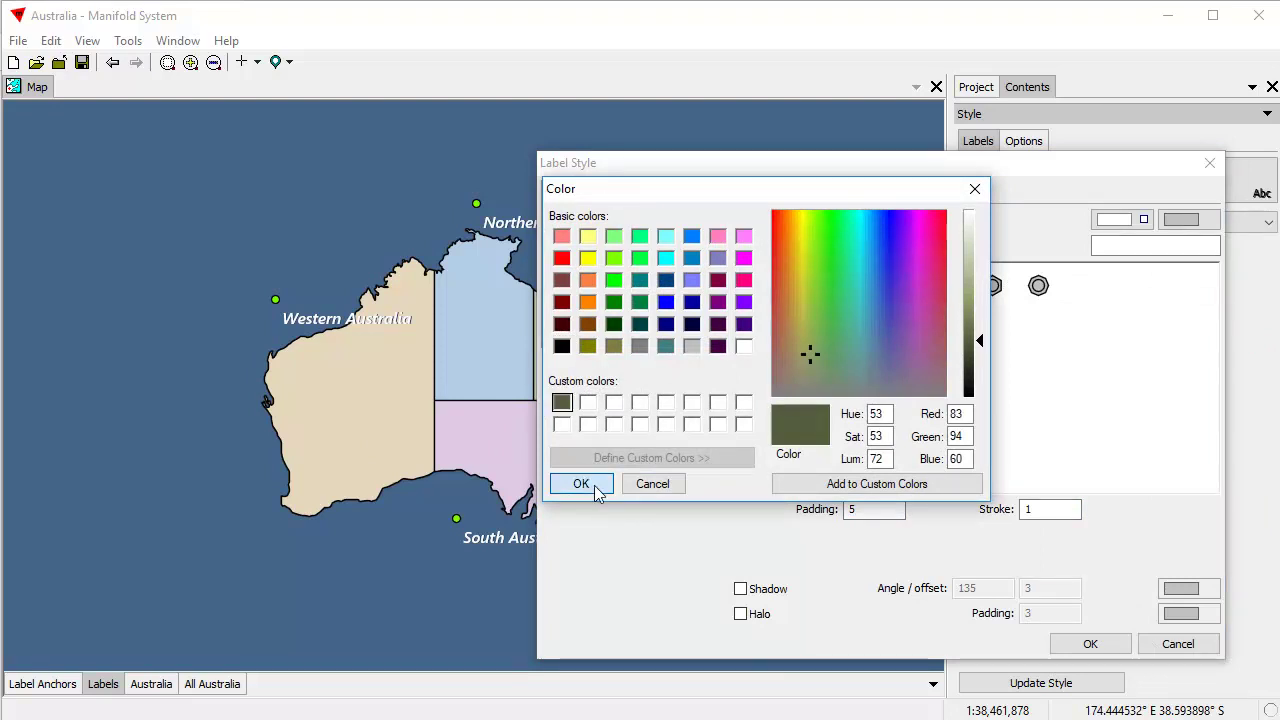
pyautogui.click(581, 483)
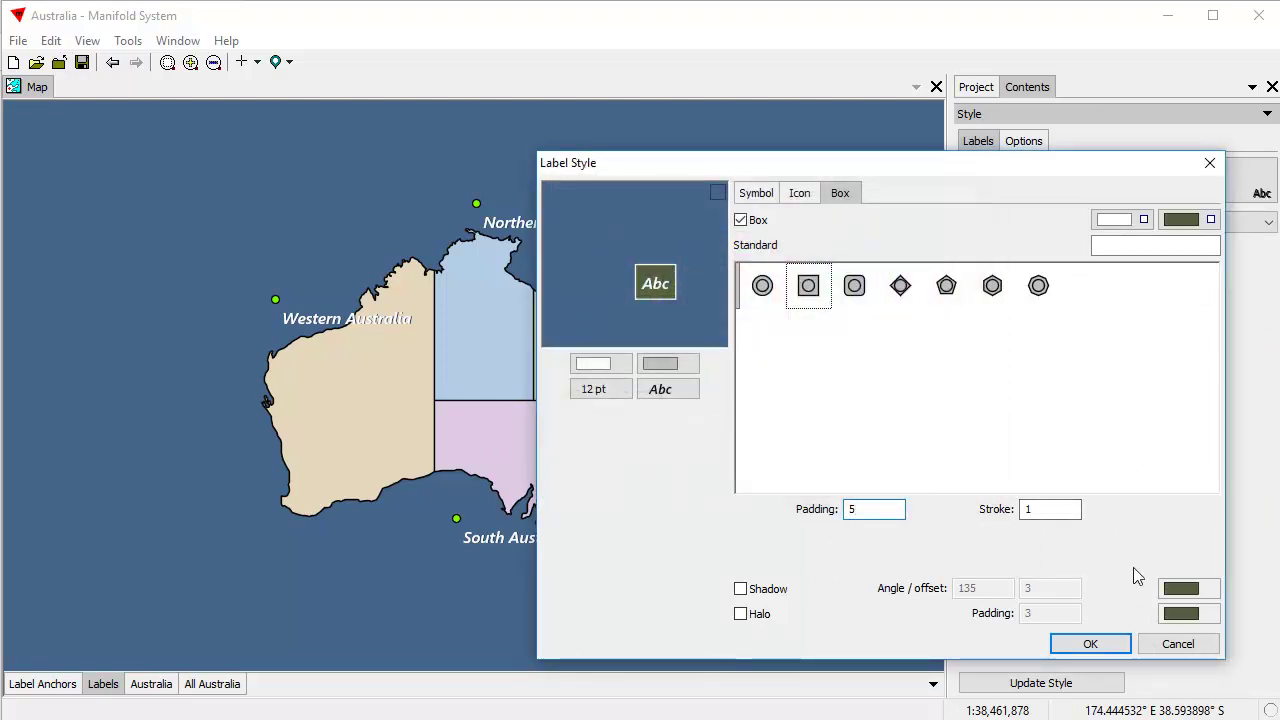
# - Add a black shadow with an offset of 2 to the label box and apply the label style
pyautogui.click(748, 596)
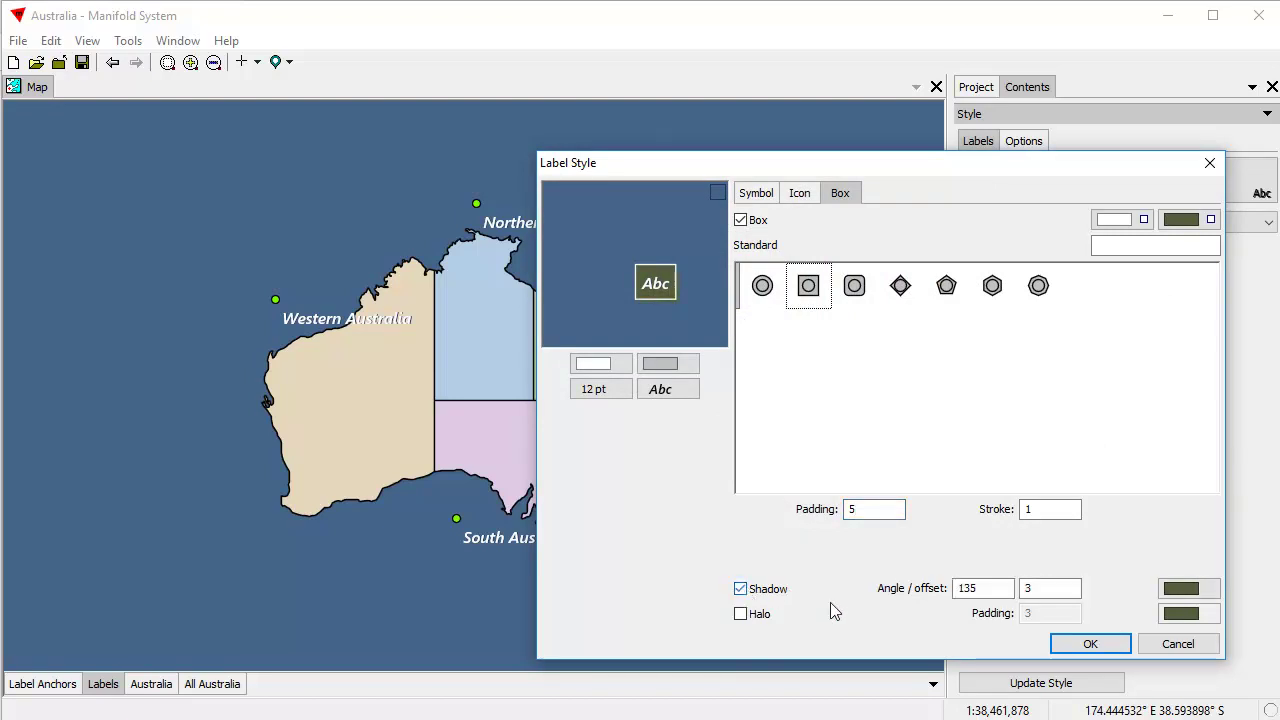
pyautogui.click(1178, 592)
pyautogui.click(1038, 602)
pyautogui.click(1051, 589)
pyautogui.write('2')
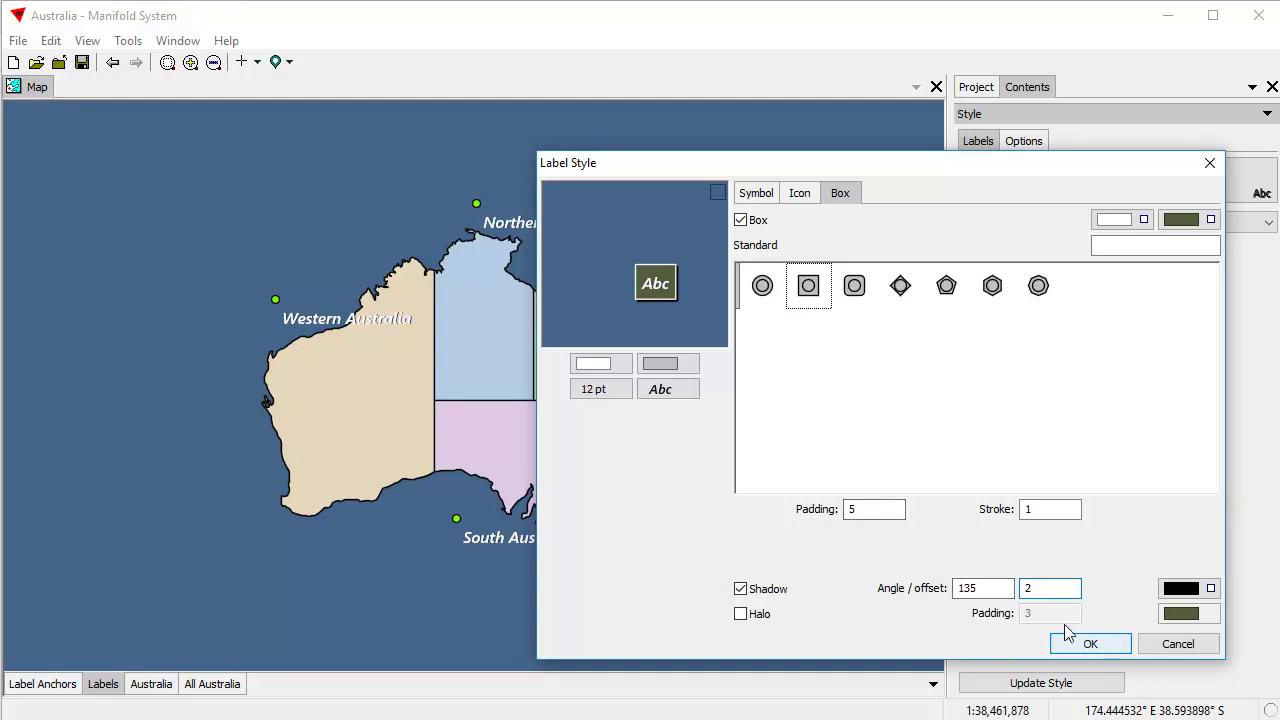
pyautogui.click(1108, 648)
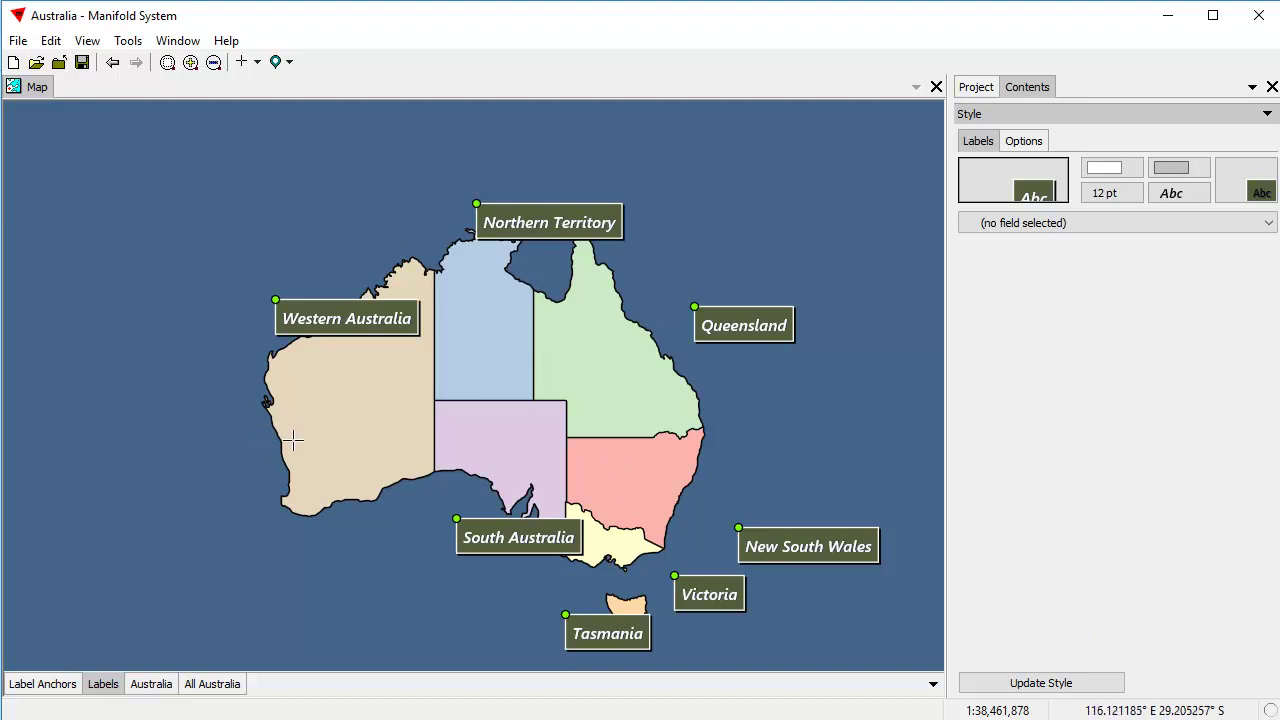
# - Preview a move angle of 0 for the labels in the full label style settings and discard the change
pyautogui.click(1018, 197)
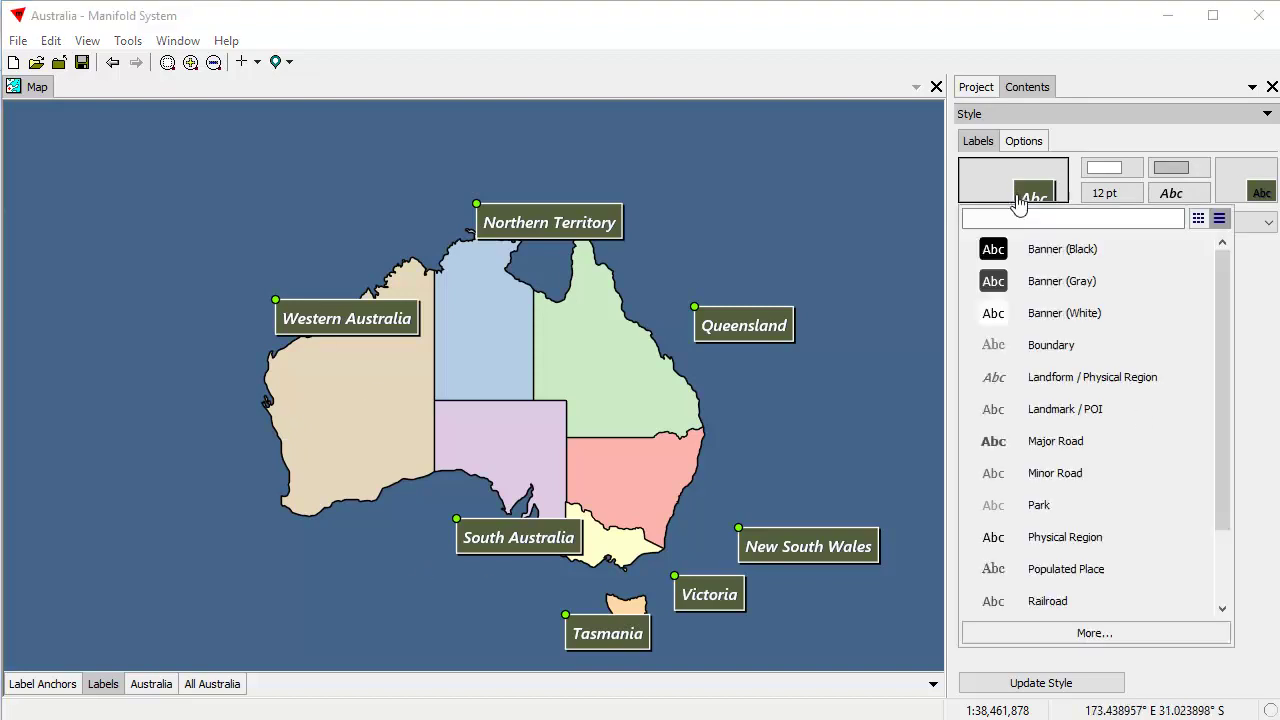
pyautogui.click(1086, 624)
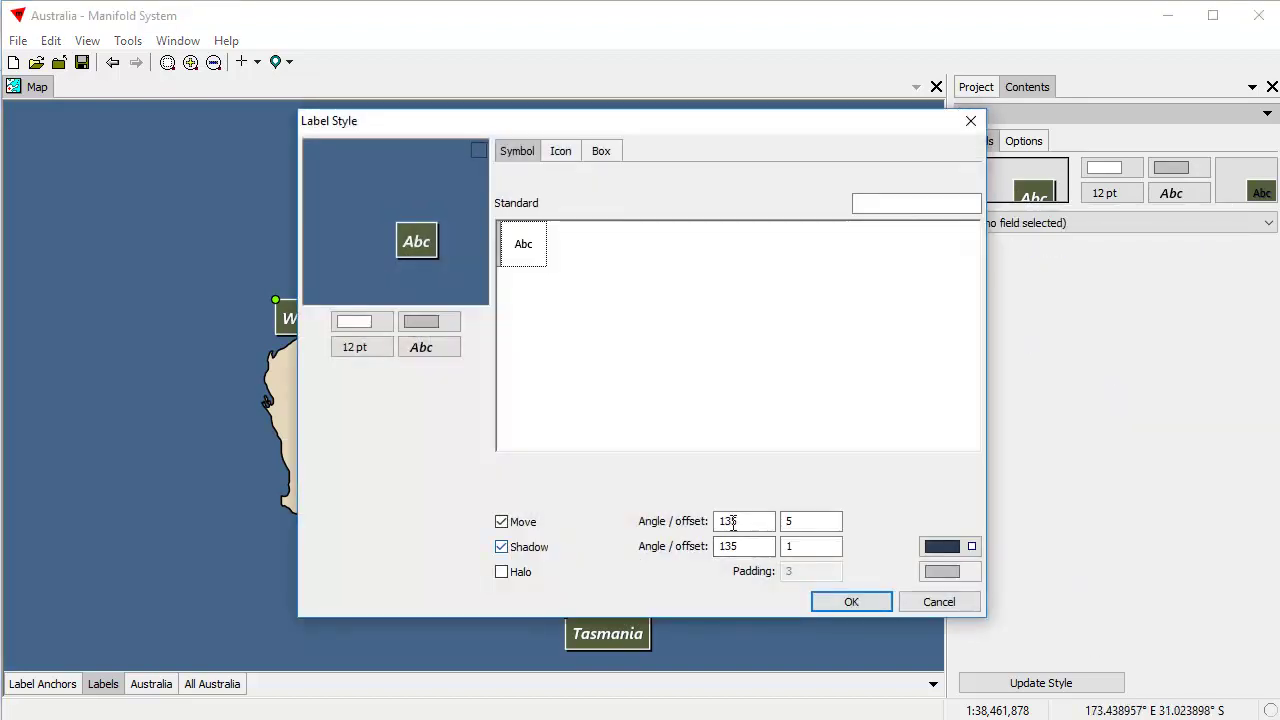
pyautogui.moveTo(748, 521); pyautogui.dragTo(643, 523)
pyautogui.write('0')
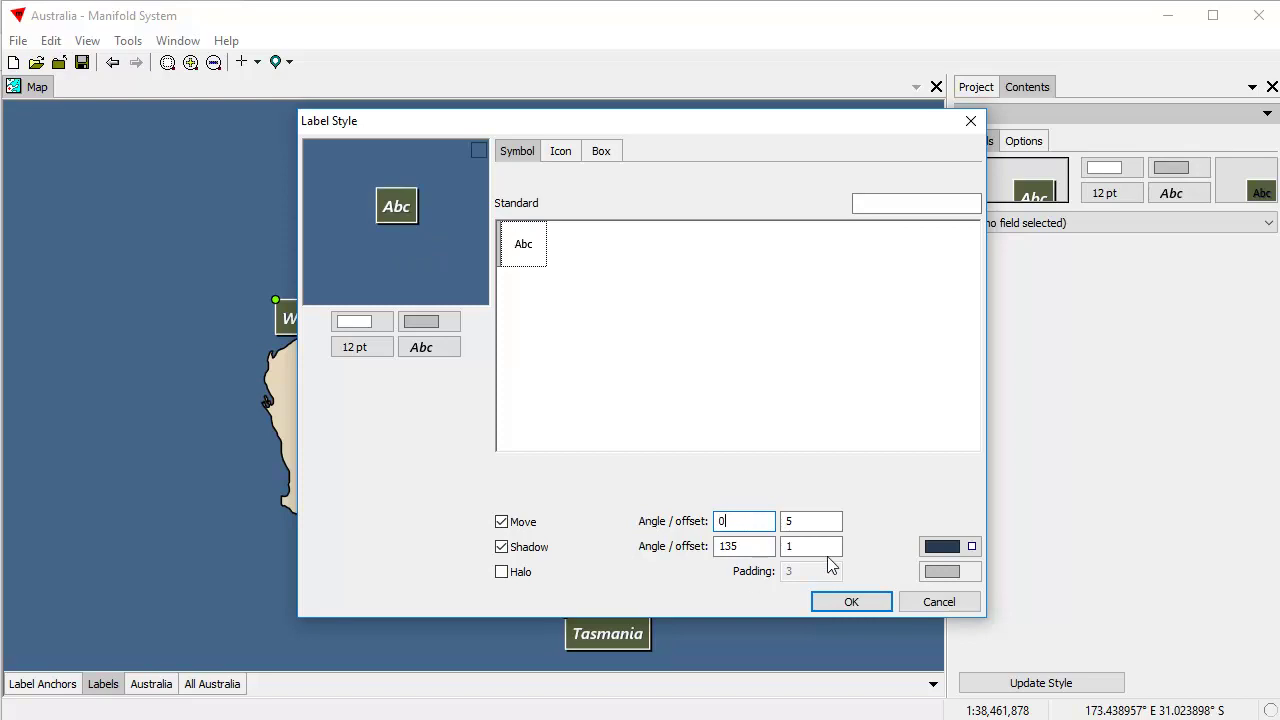
pyautogui.click(945, 604)
# - Hide the Label Anchors layer and enlarge the labels' text, trying 20 pt and settling on 18 pt
pyautogui.click(42, 684)
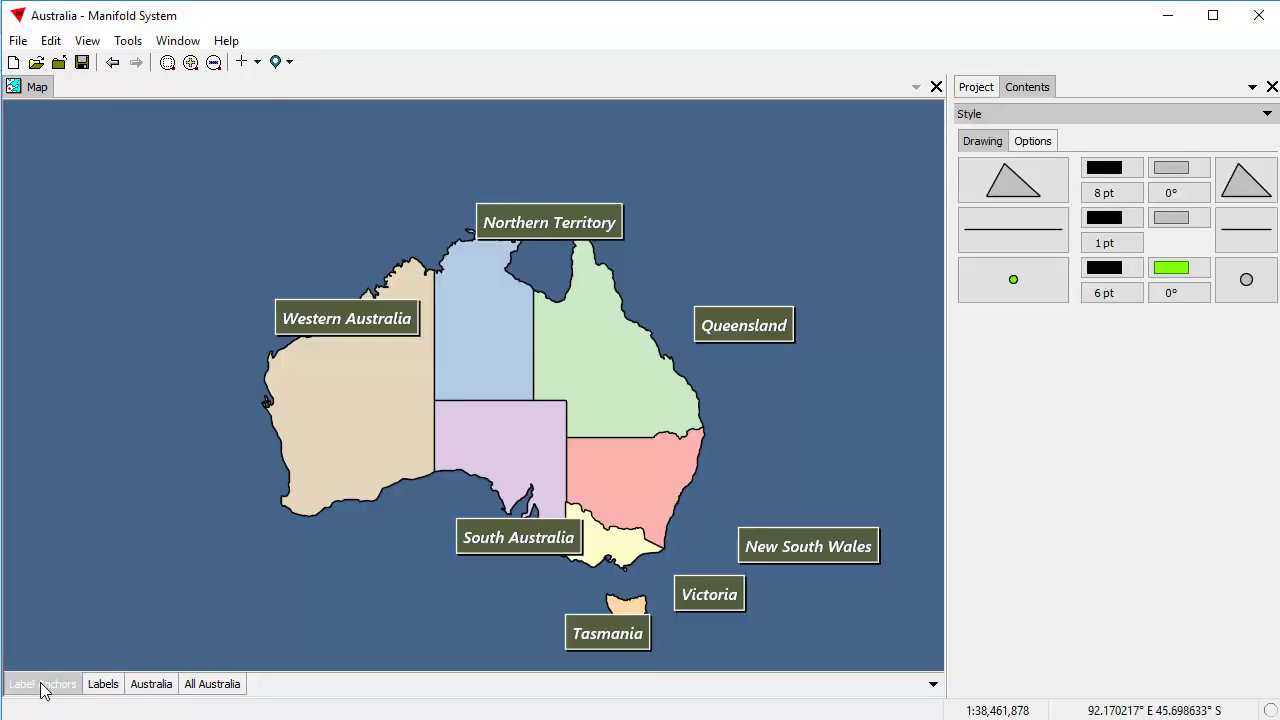
pyautogui.click(114, 688)
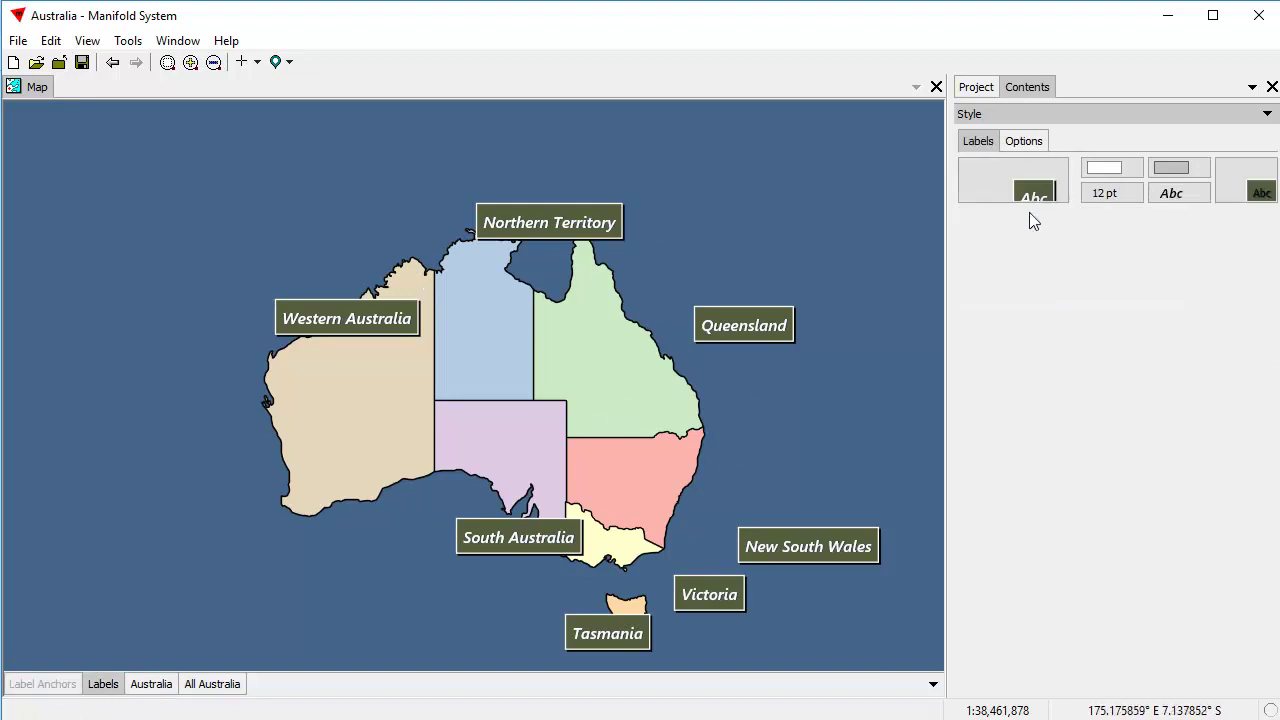
pyautogui.click(1095, 198)
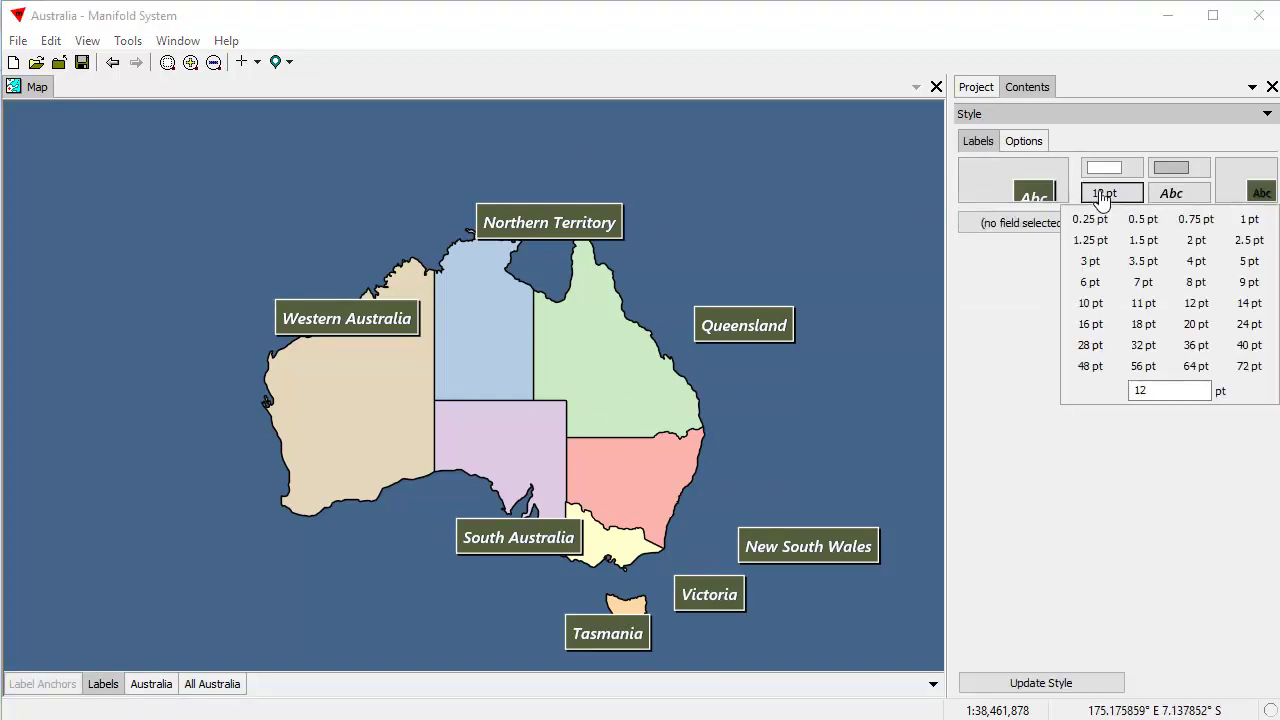
pyautogui.click(1192, 325)
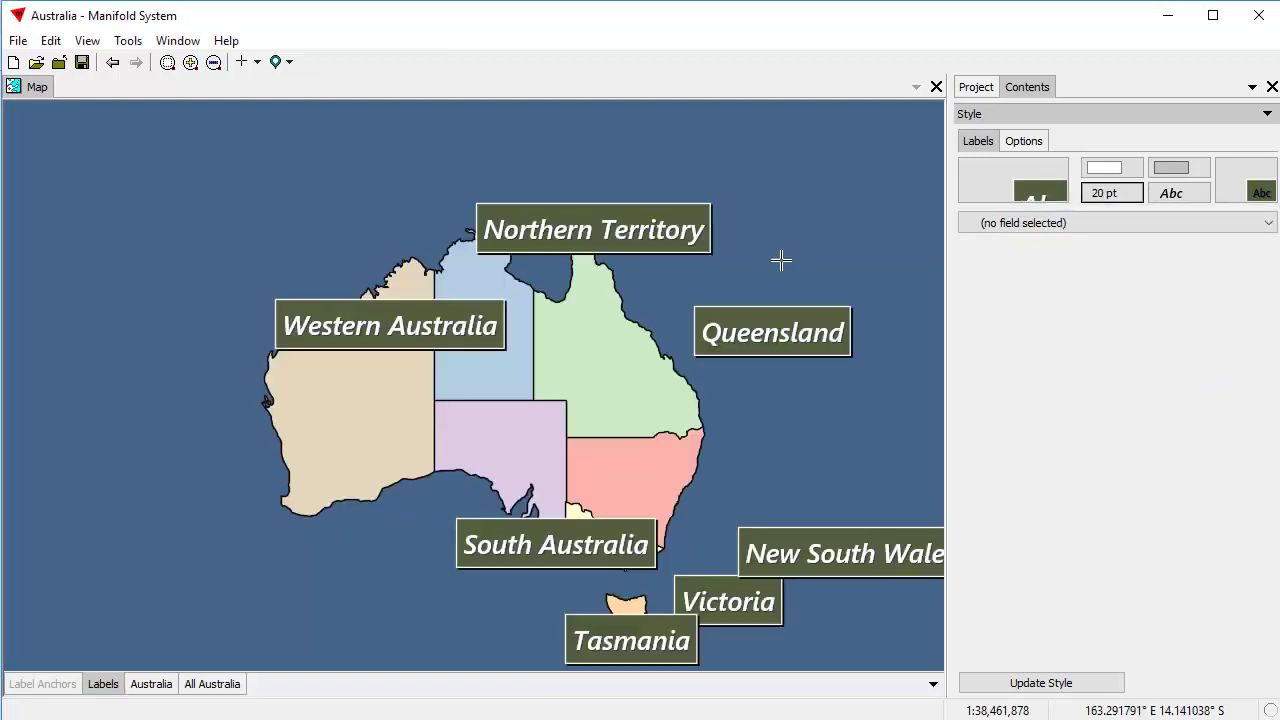
pyautogui.moveTo(590, 466); pyautogui.dragTo(486, 447)
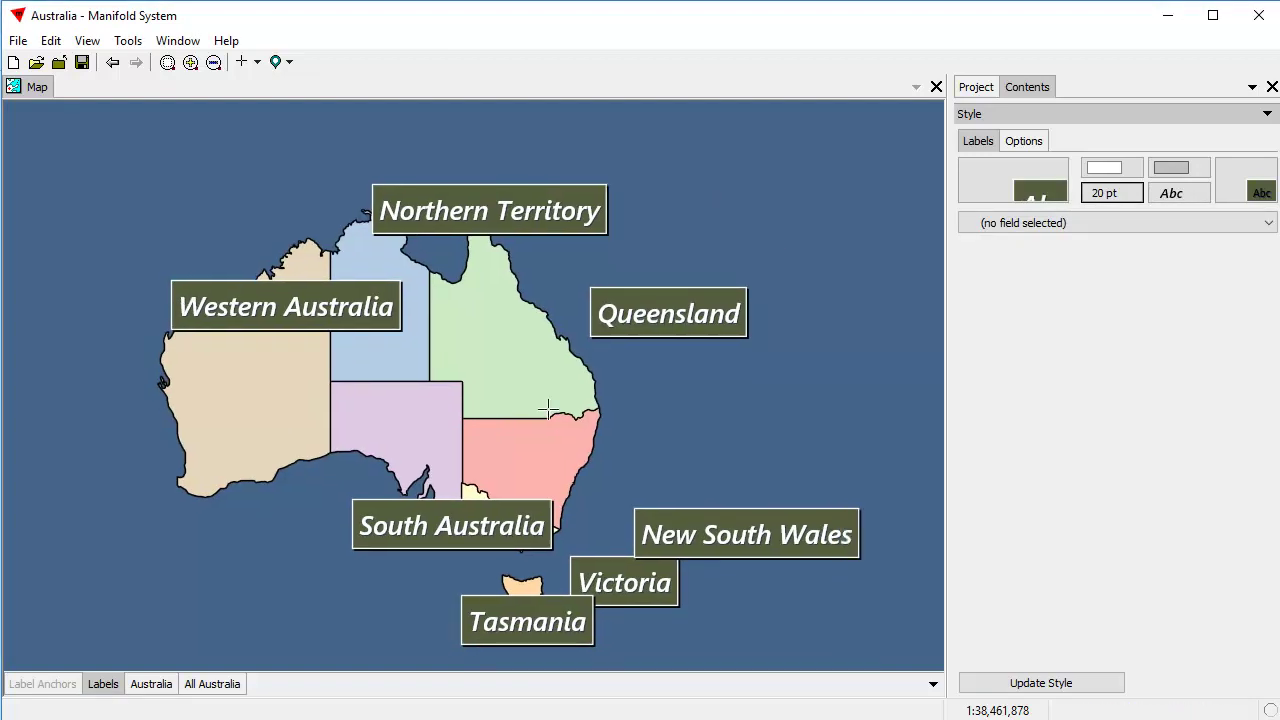
pyautogui.click(1107, 194)
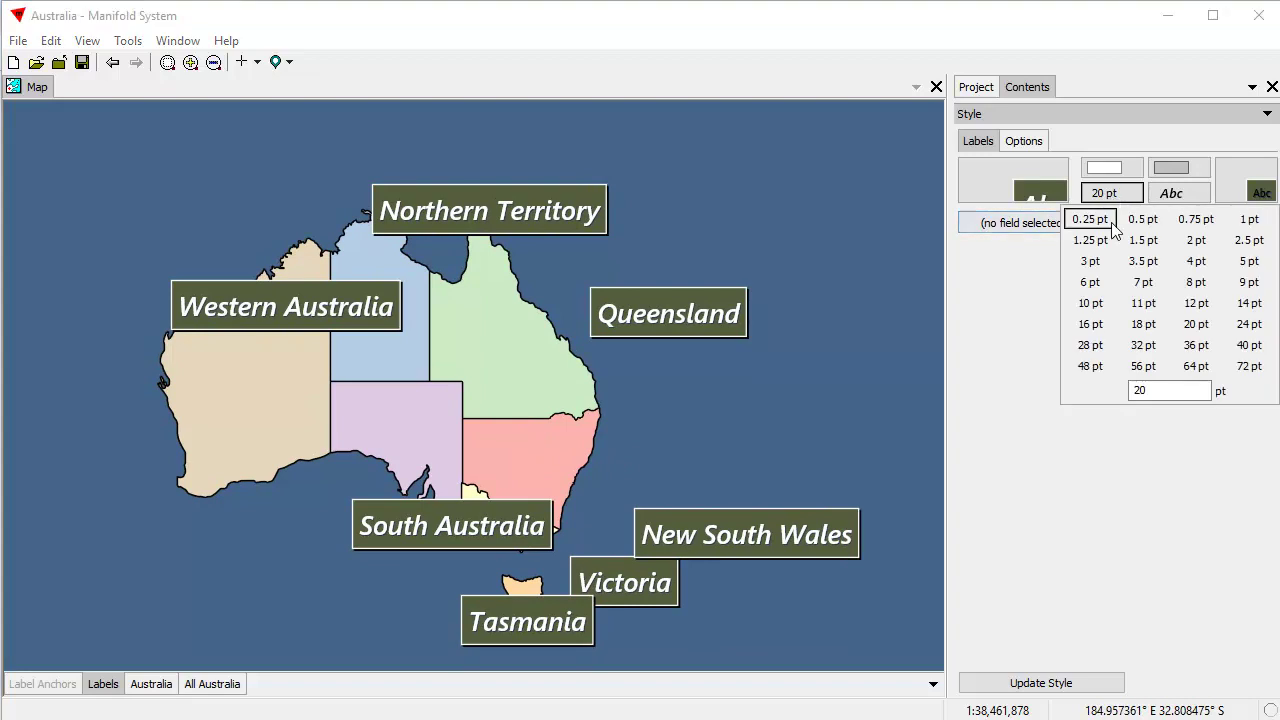
pyautogui.click(1143, 324)
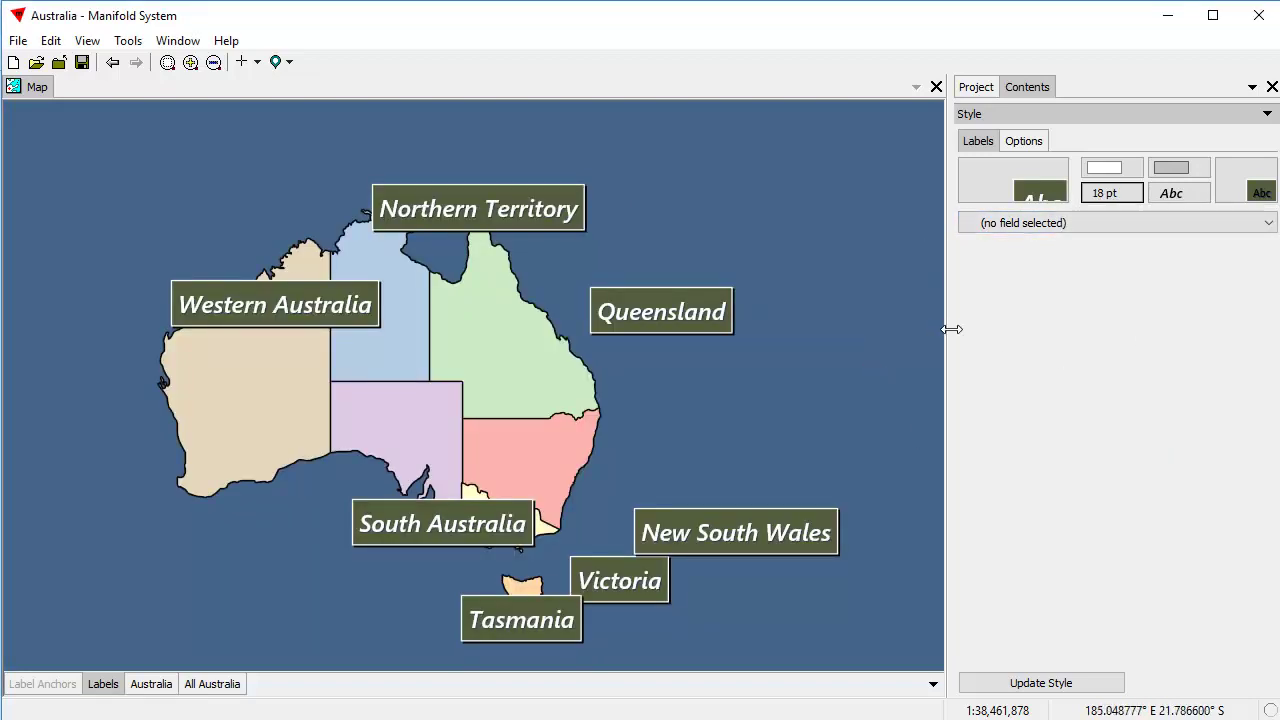
# - Enable an icon in the full label style settings and choose the hexagon with a circular insert from the Standard set
pyautogui.click(1013, 180)
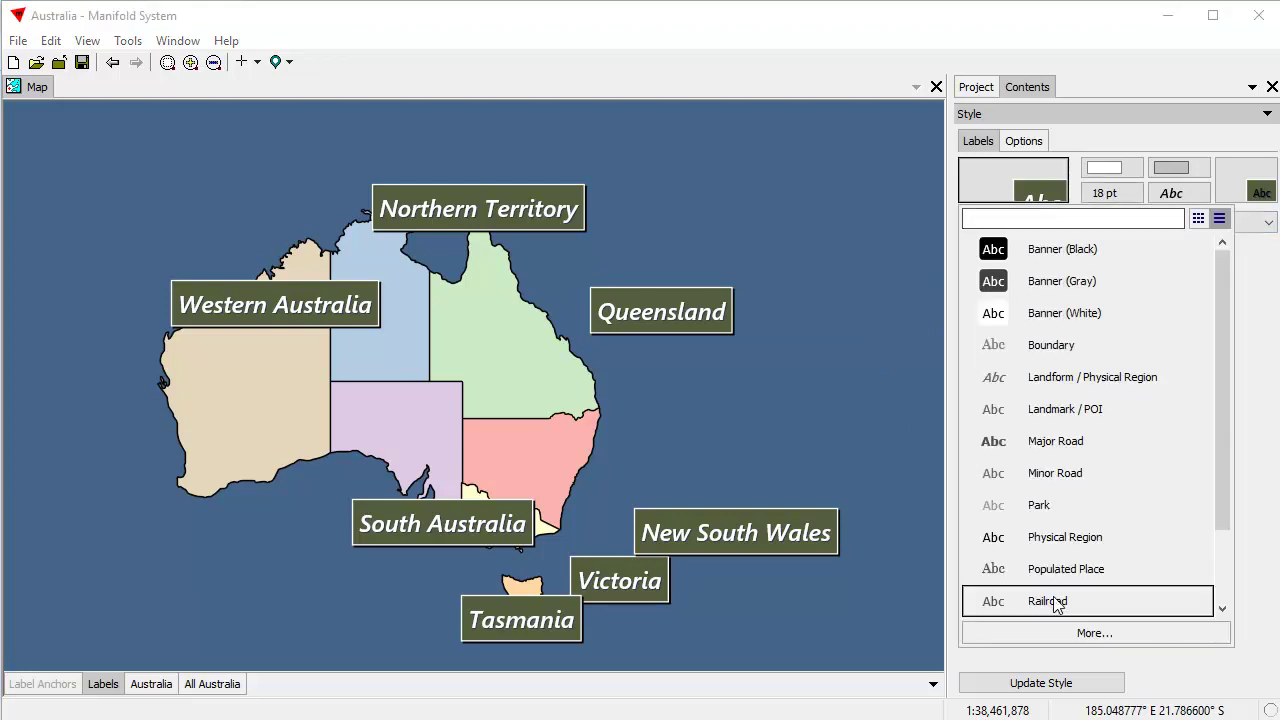
pyautogui.click(1070, 632)
pyautogui.moveTo(731, 122); pyautogui.dragTo(976, 110)
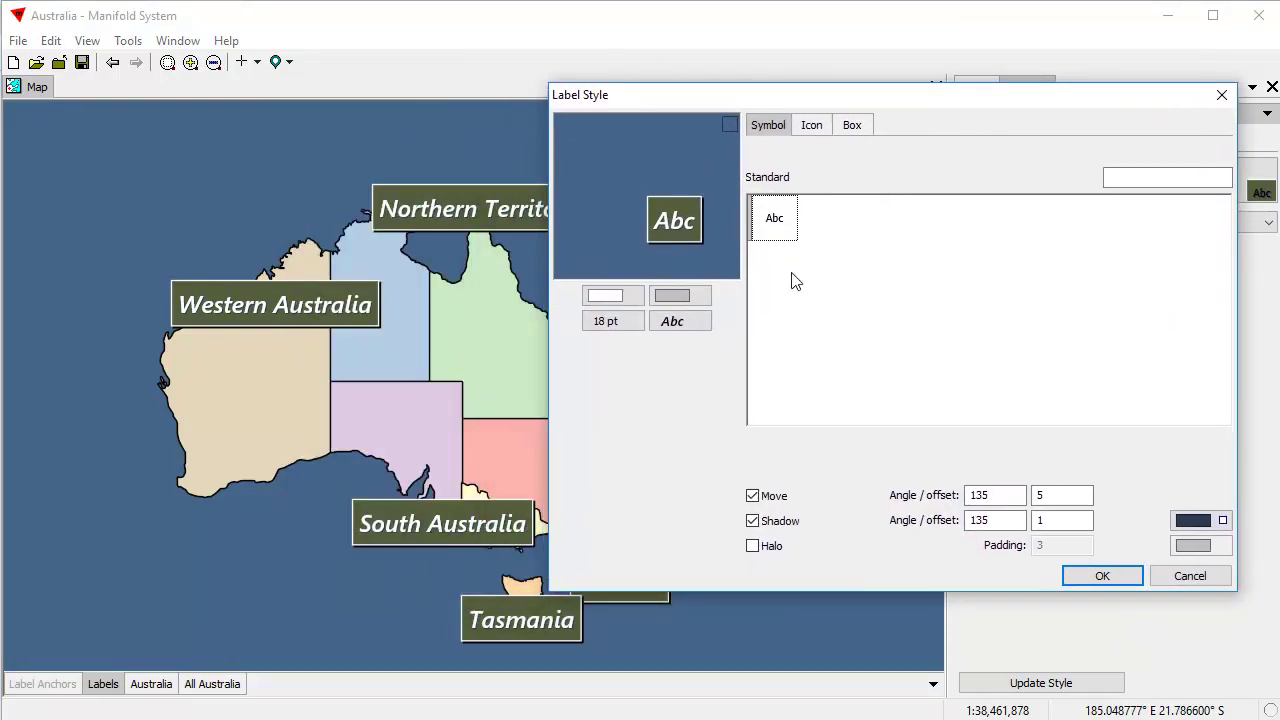
pyautogui.click(812, 126)
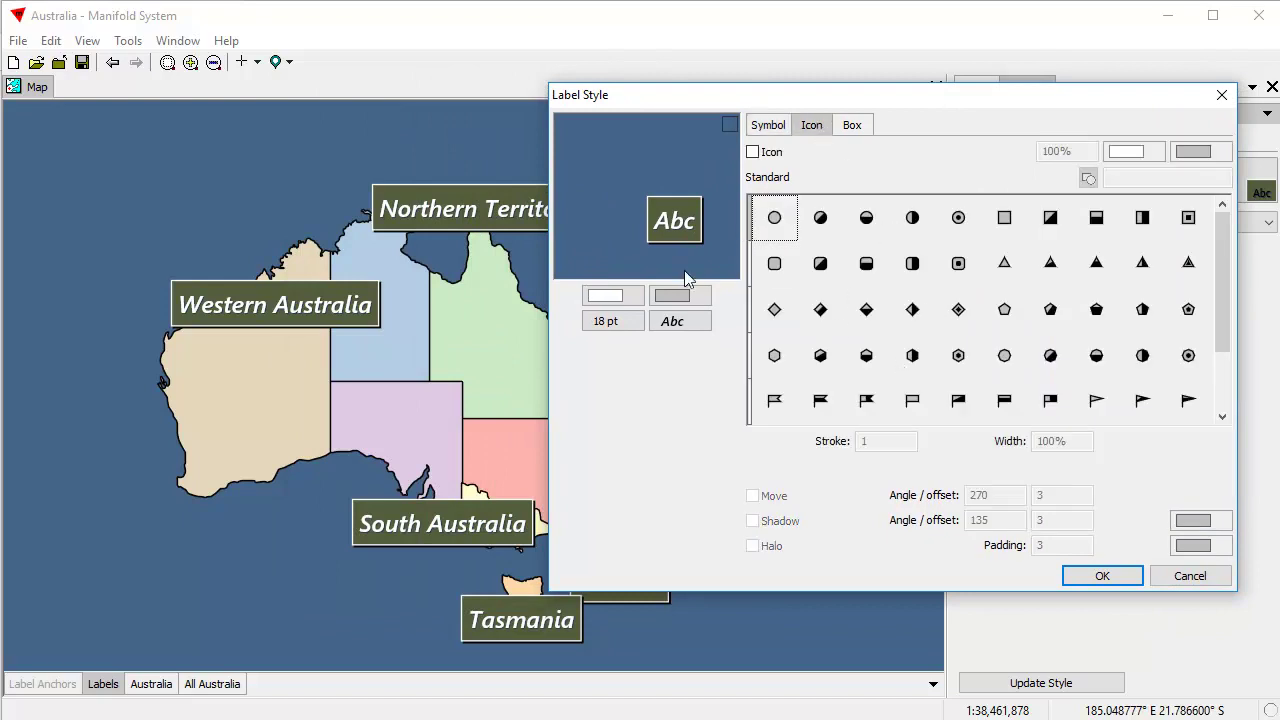
pyautogui.click(752, 152)
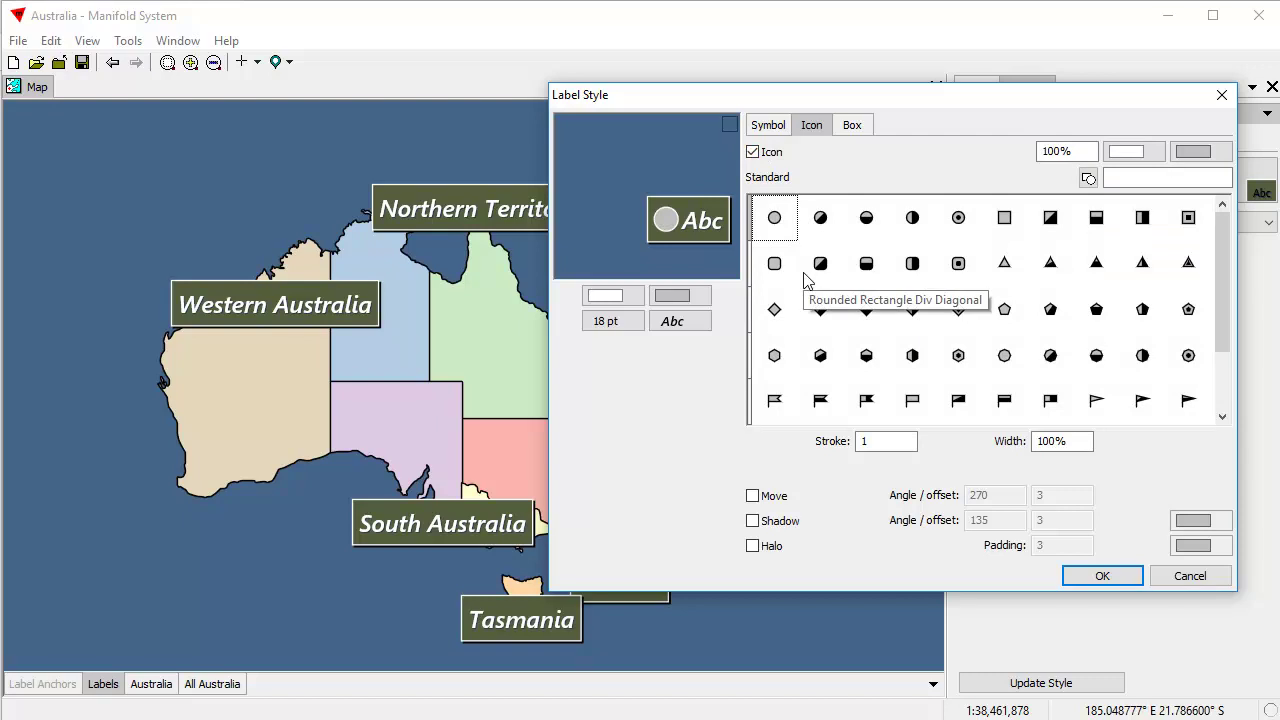
pyautogui.moveTo(1226, 316); pyautogui.dragTo(1258, 250)
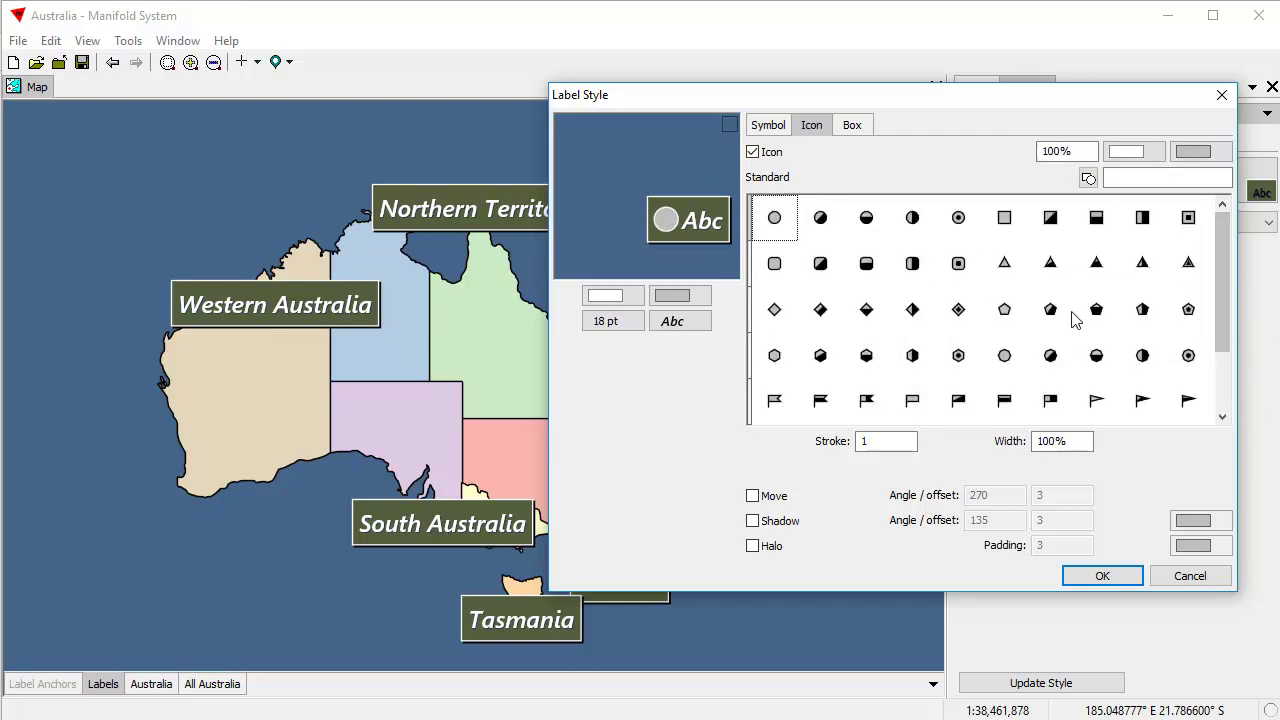
pyautogui.click(958, 358)
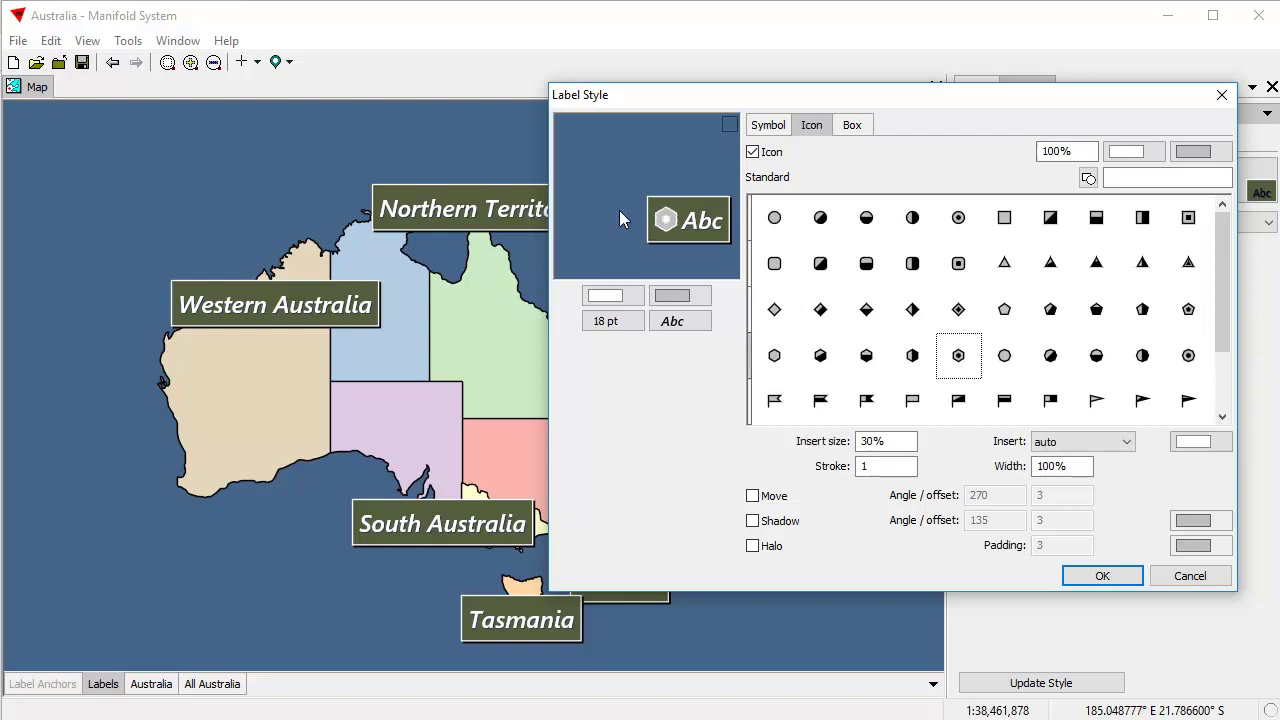
# - Set the label icon's stroke colour to black and its fill colour to orange
pyautogui.click(1128, 152)
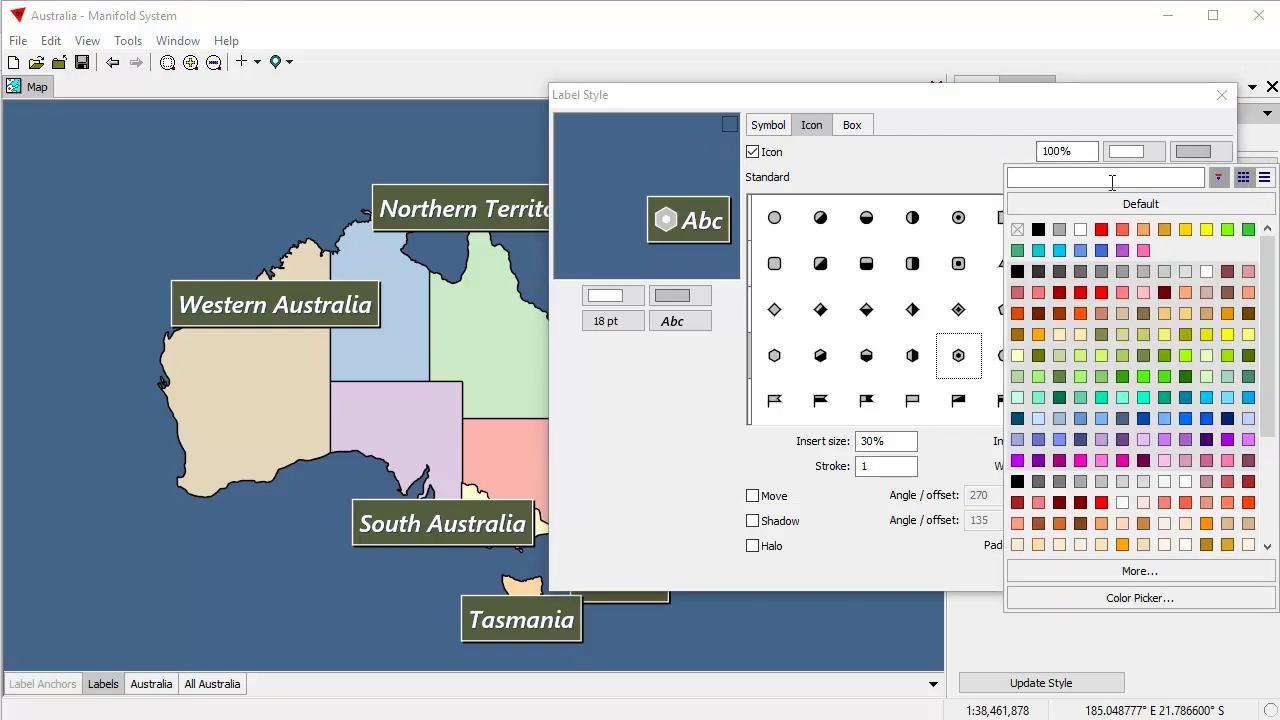
pyautogui.click(1036, 229)
pyautogui.click(1199, 177)
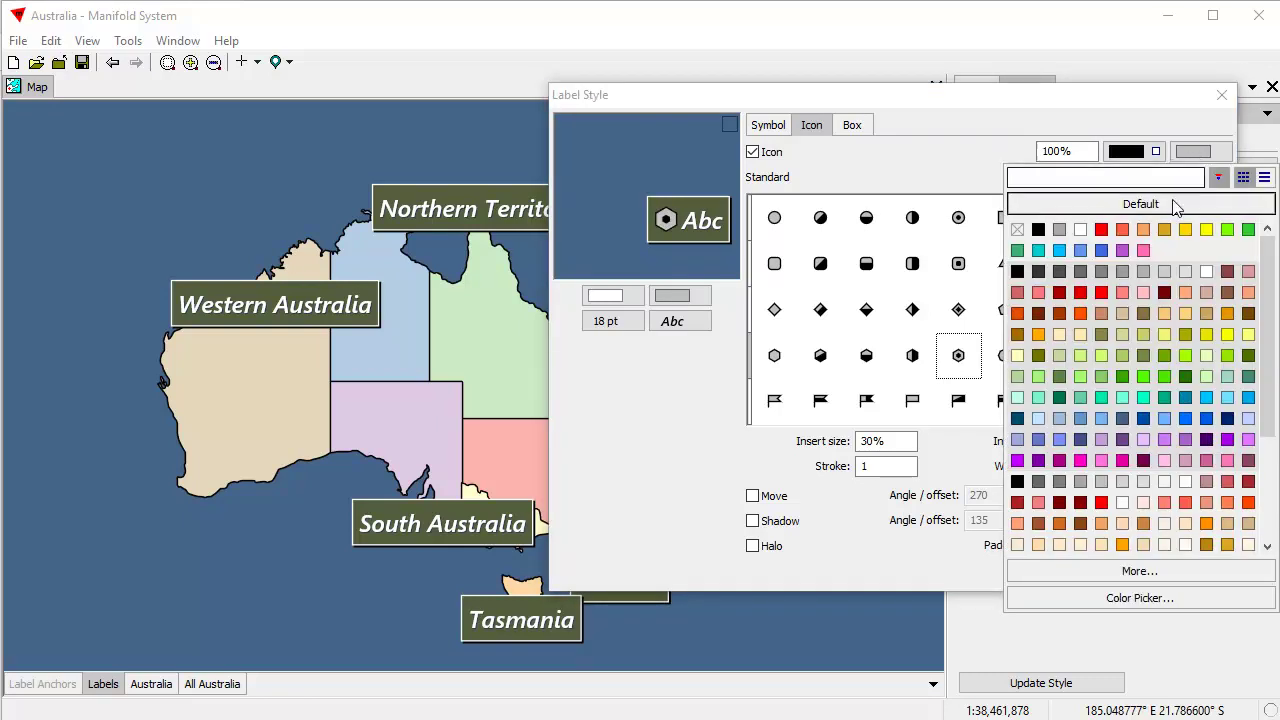
pyautogui.click(1038, 341)
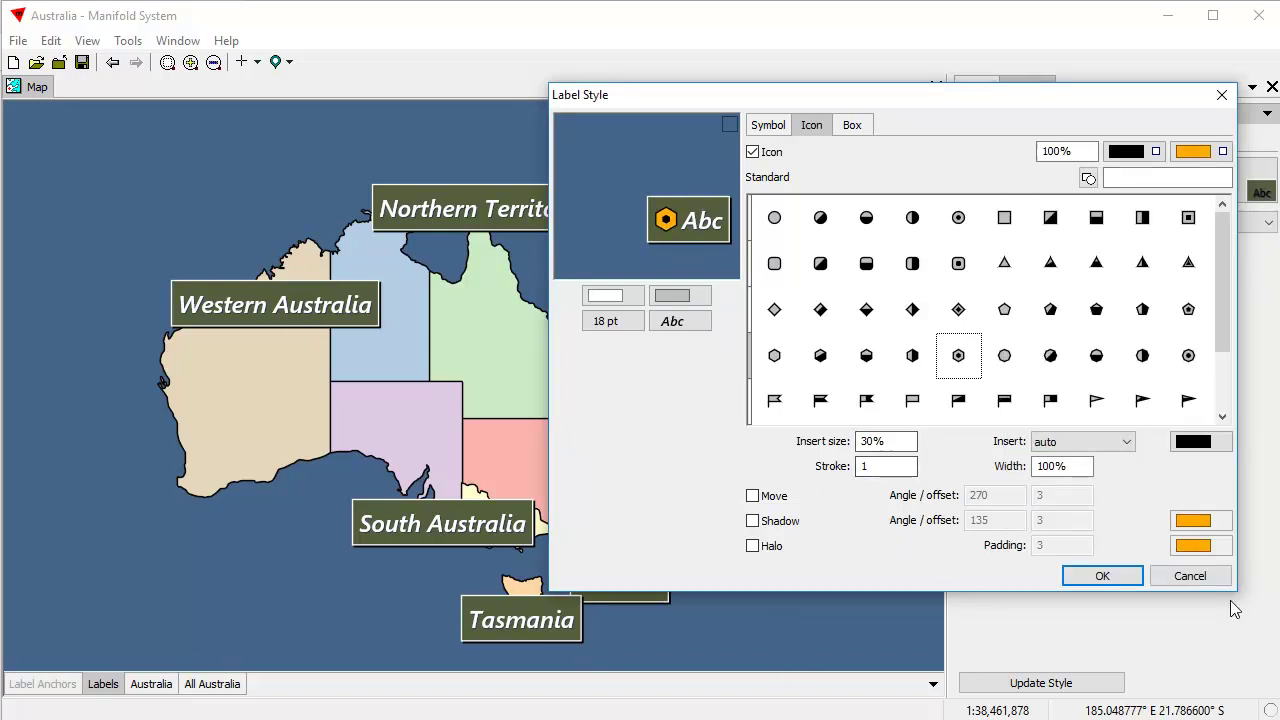
# - Turn off the label symbol's Move option and apply the label style to the map
pyautogui.click(768, 126)
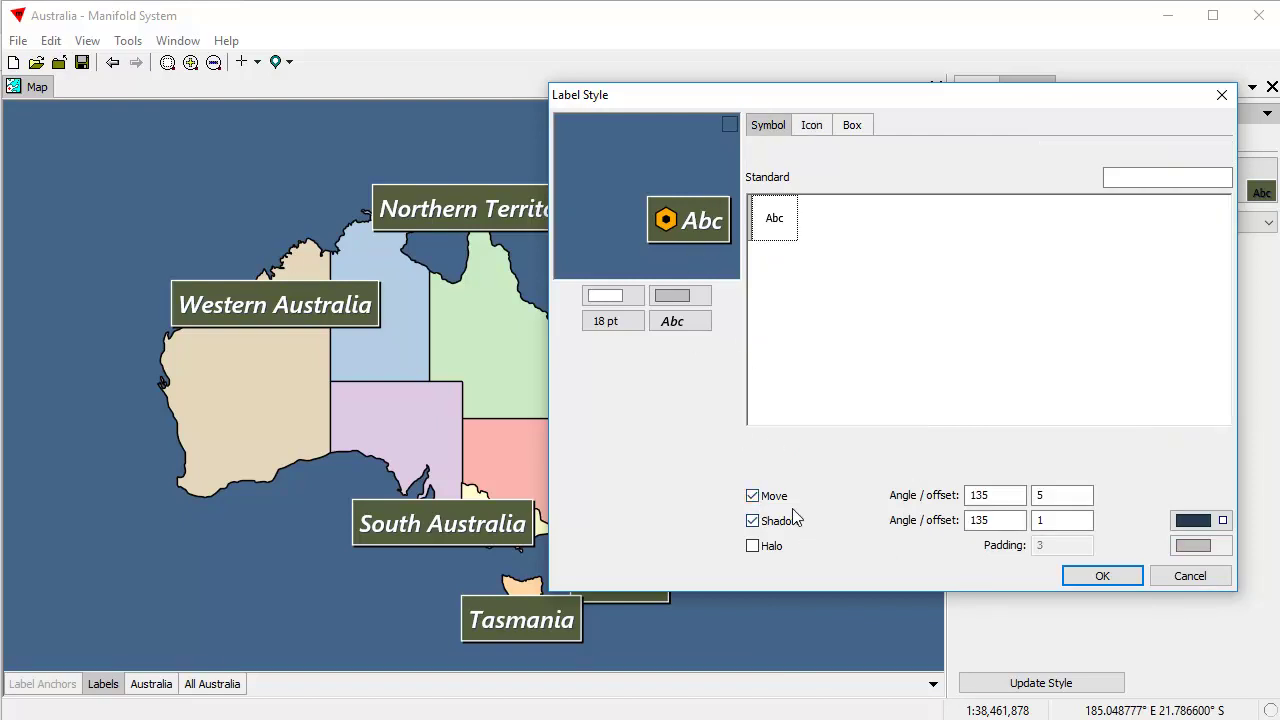
pyautogui.click(753, 496)
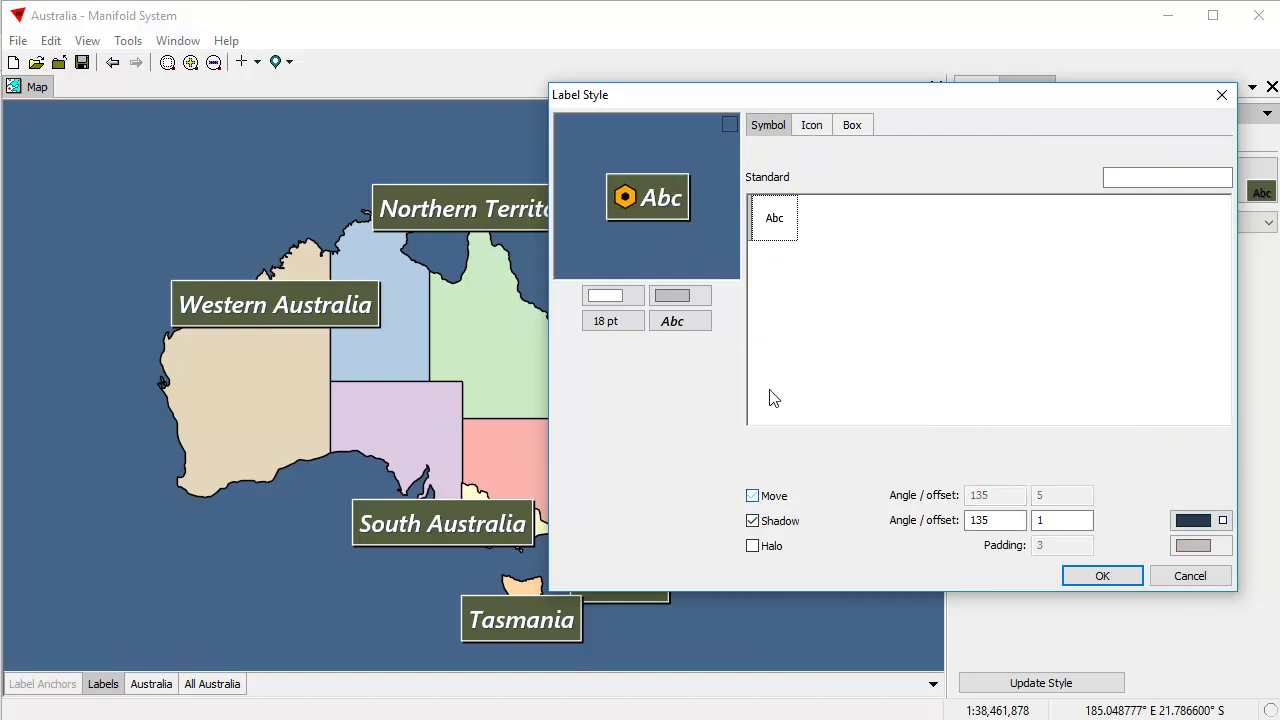
pyautogui.click(812, 126)
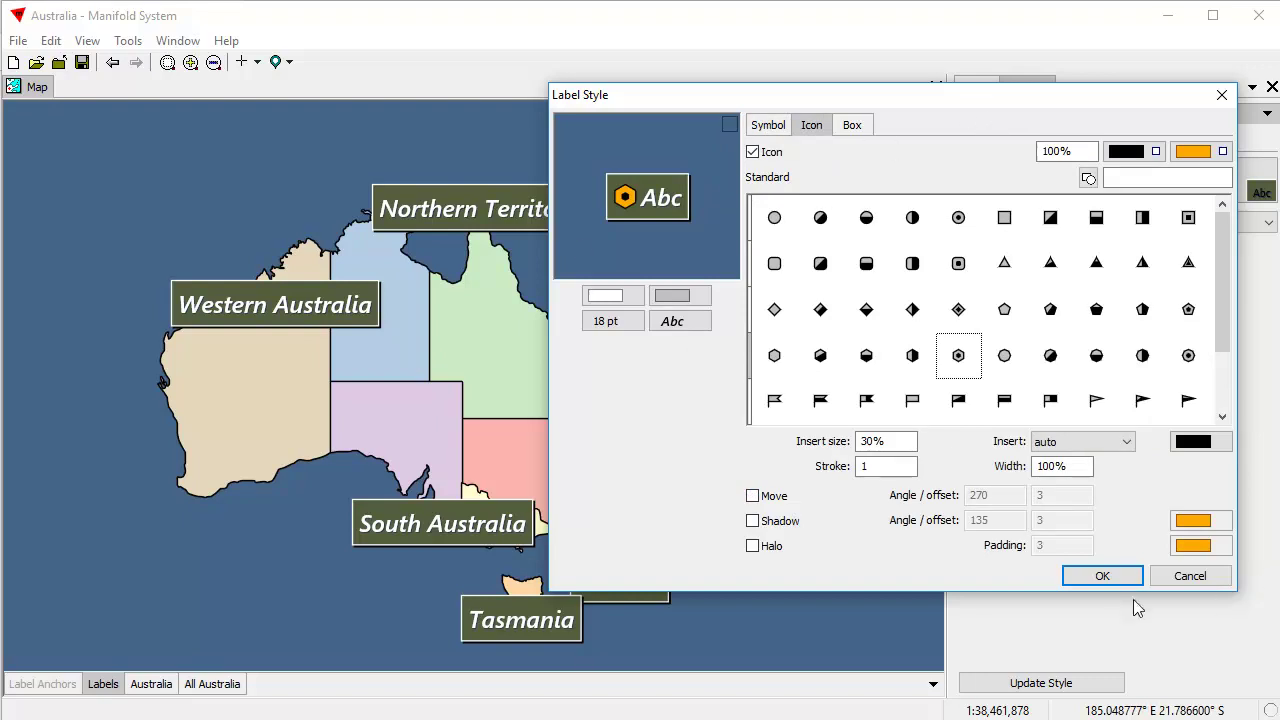
pyautogui.click(1103, 576)
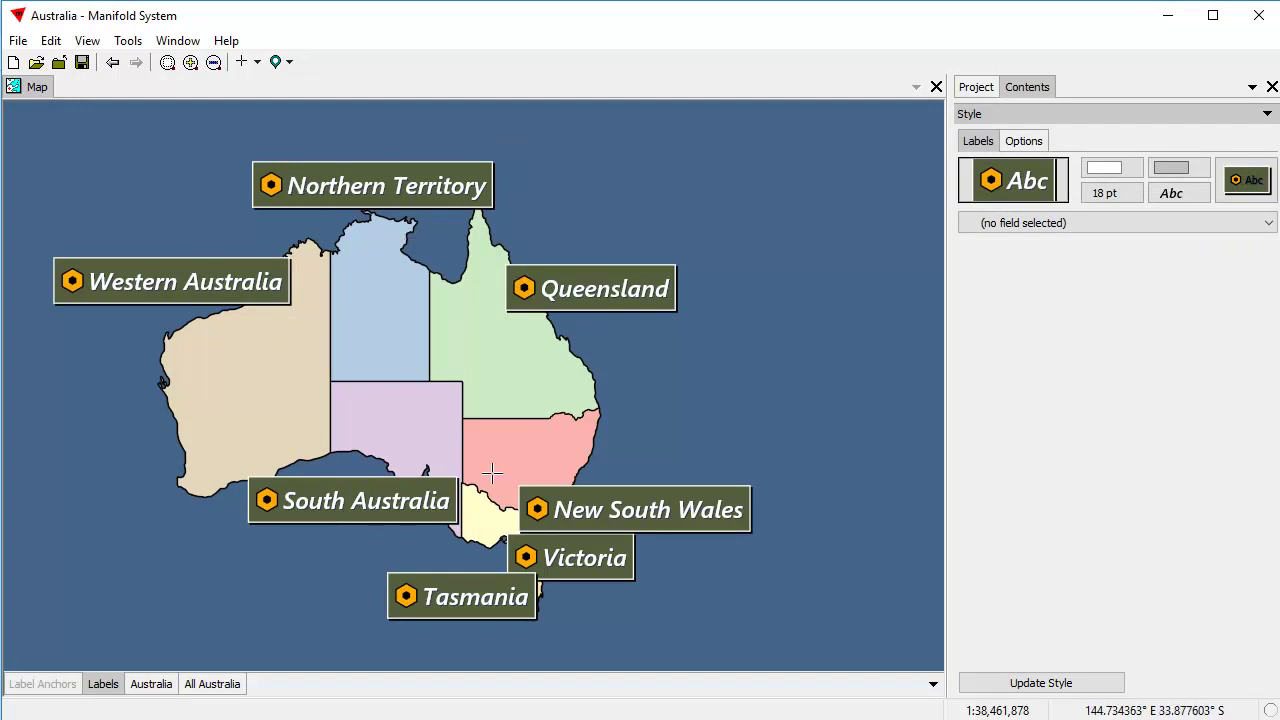
# - Switch the label icons to the Glyphs set in the full label style settings and choose the ambulance icon
pyautogui.click(1015, 182)
pyautogui.click(1086, 633)
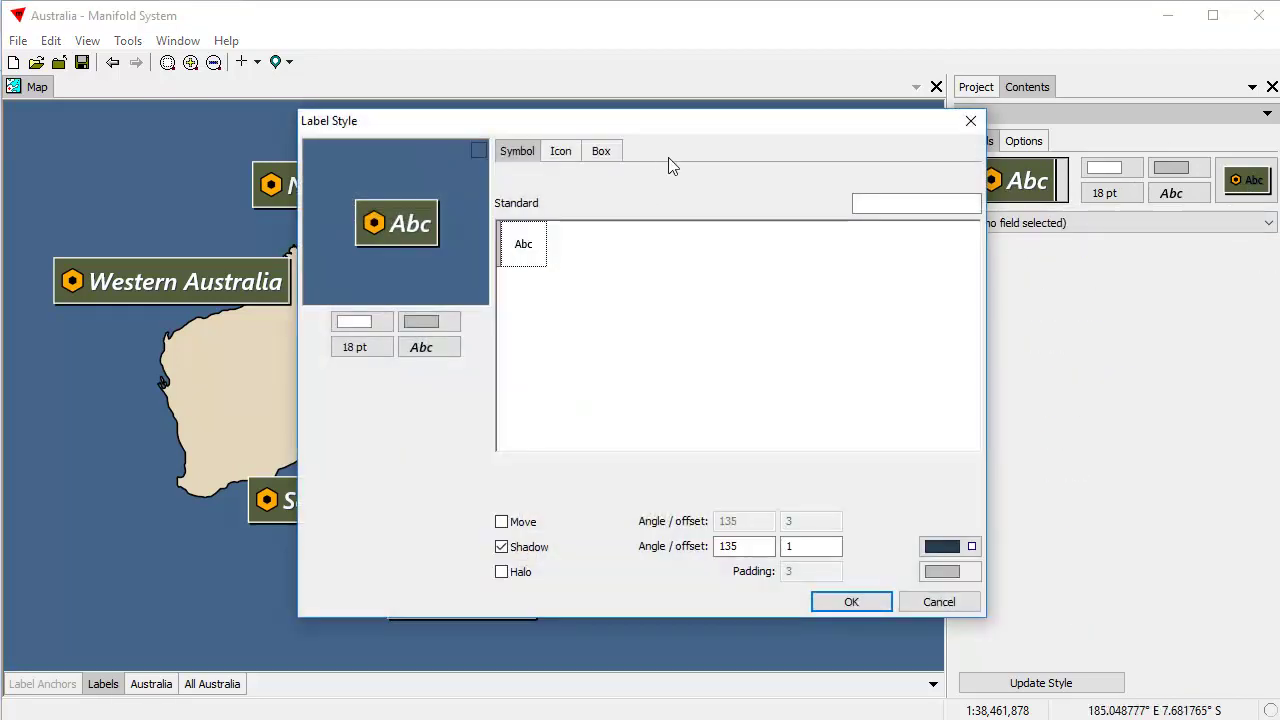
pyautogui.moveTo(699, 133); pyautogui.dragTo(966, 128)
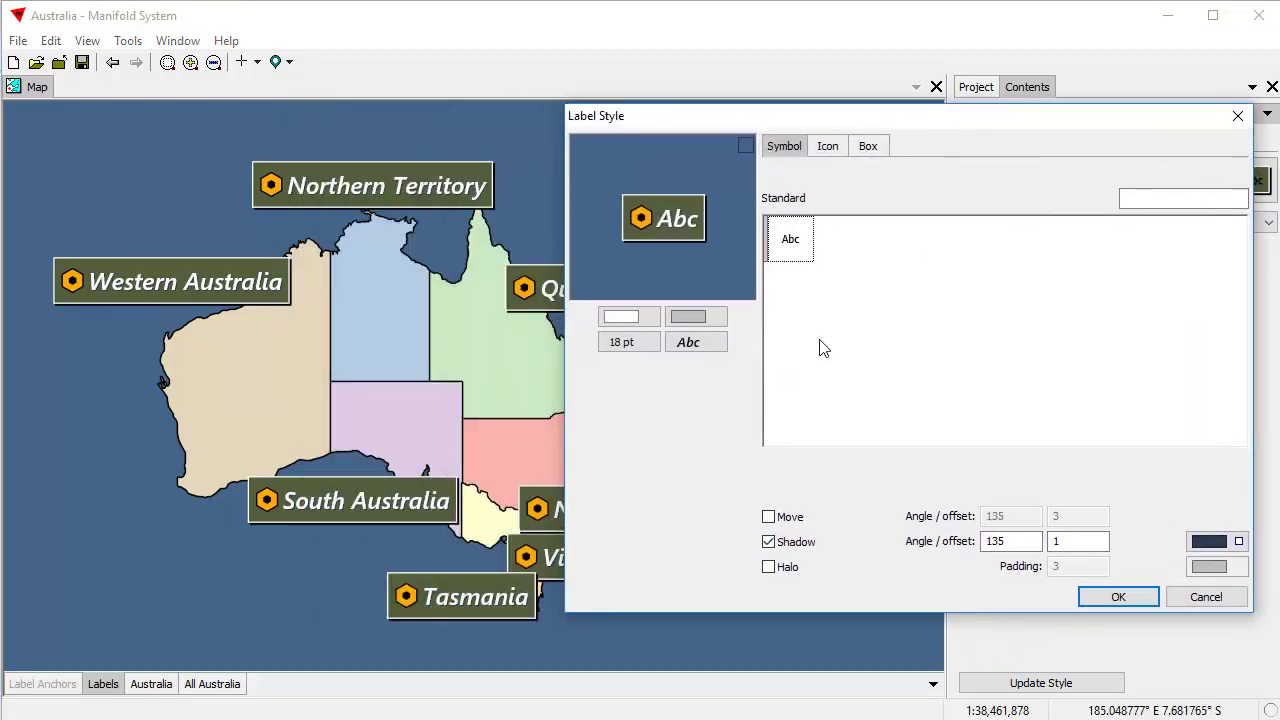
pyautogui.click(829, 148)
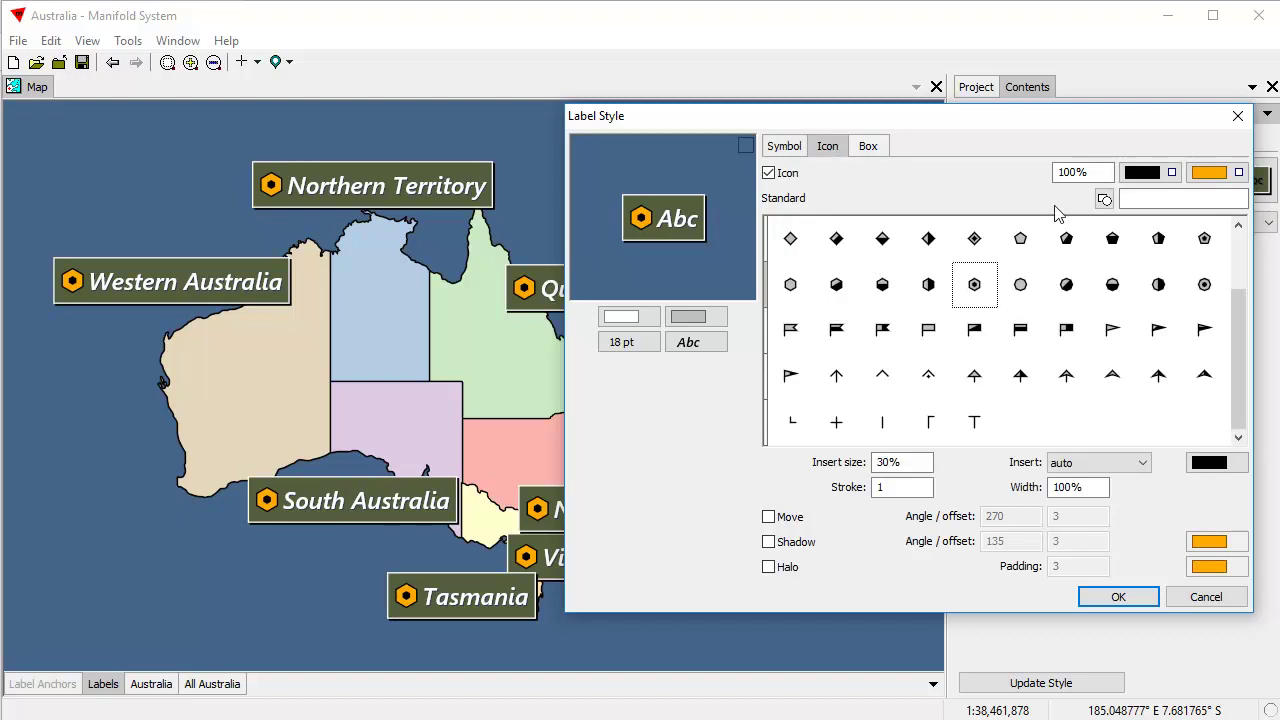
pyautogui.click(1104, 199)
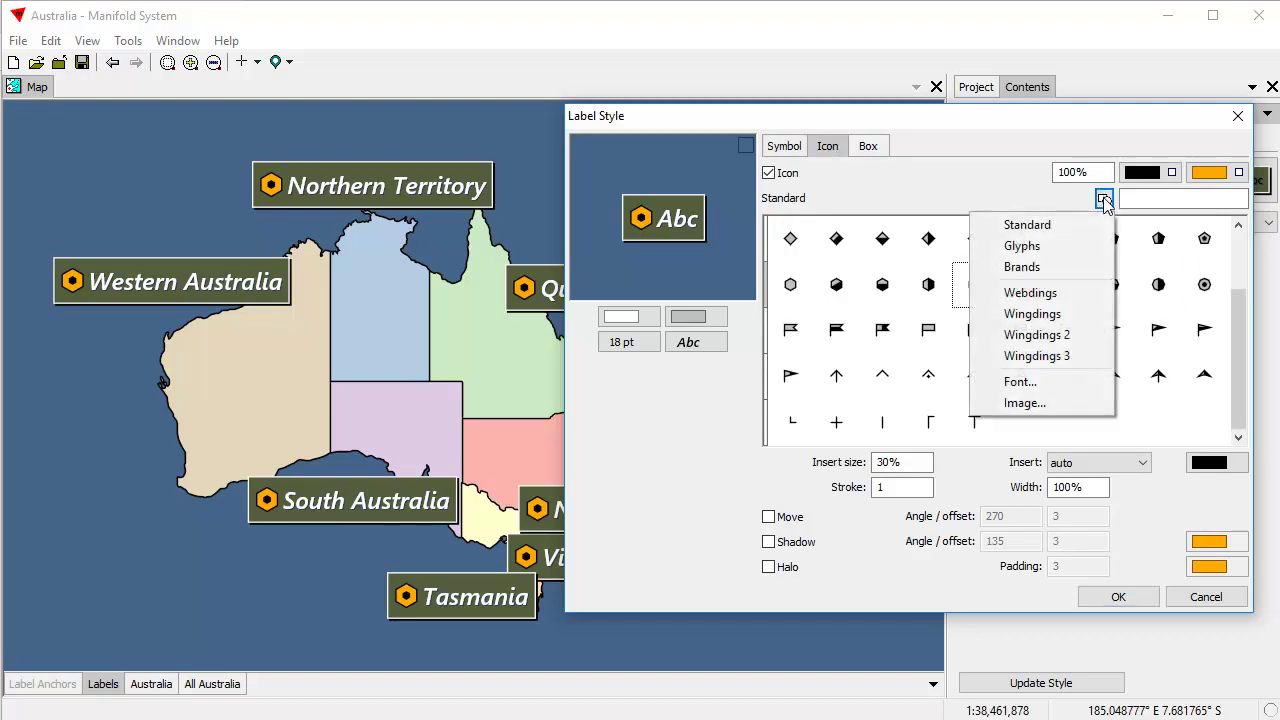
pyautogui.click(1010, 246)
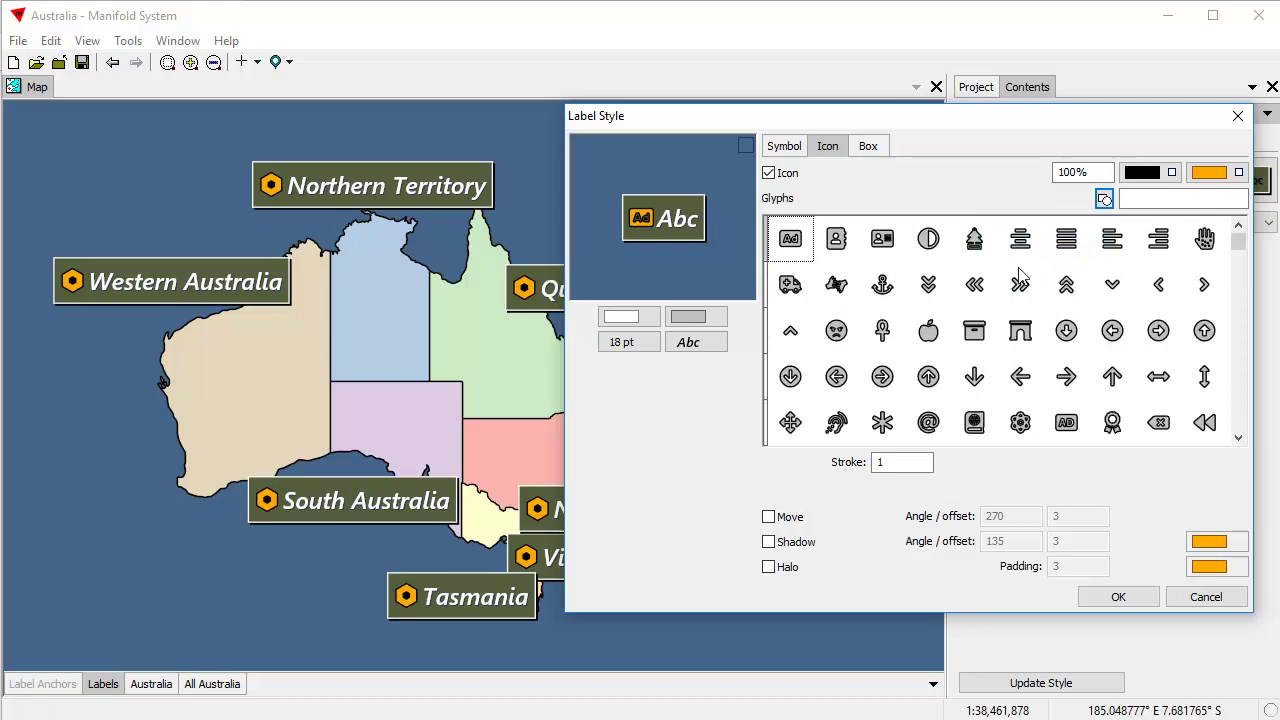
pyautogui.click(790, 286)
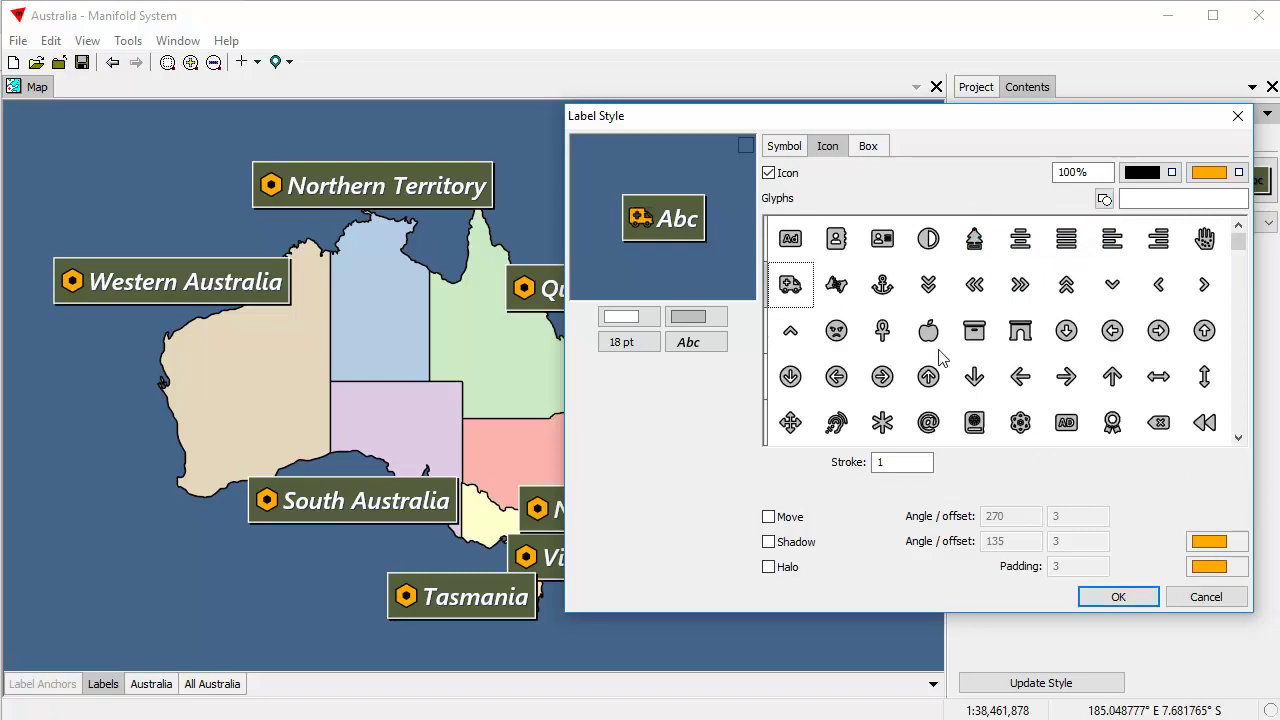
# - Try the ankh glyph, choose the four-way arrow glyph as the label icon, and apply the label style to the map
pyautogui.click(883, 335)
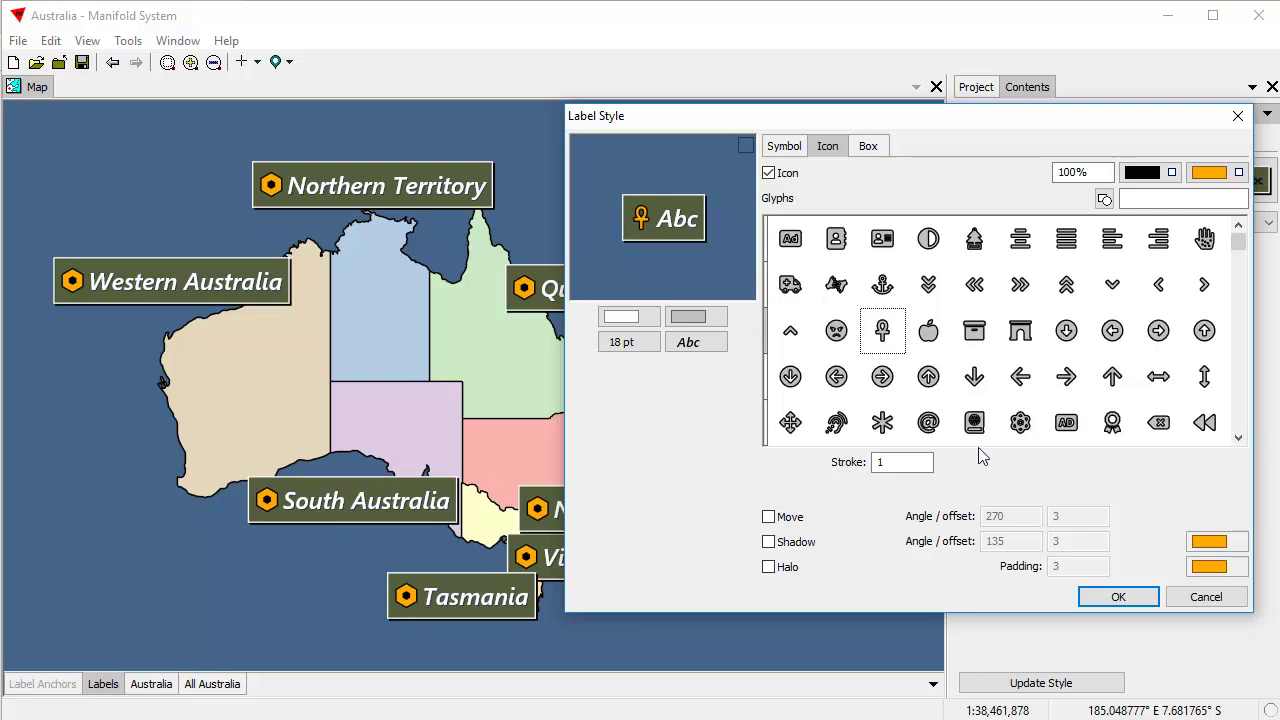
pyautogui.click(790, 428)
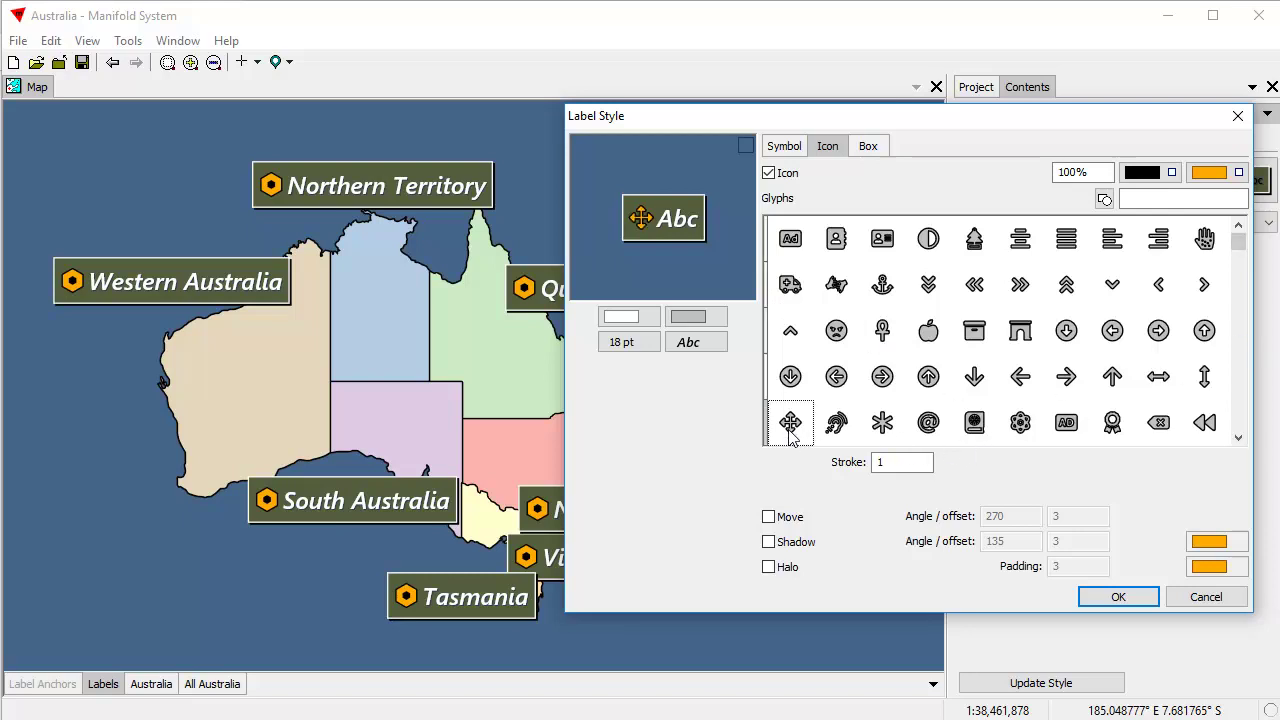
pyautogui.click(1118, 597)
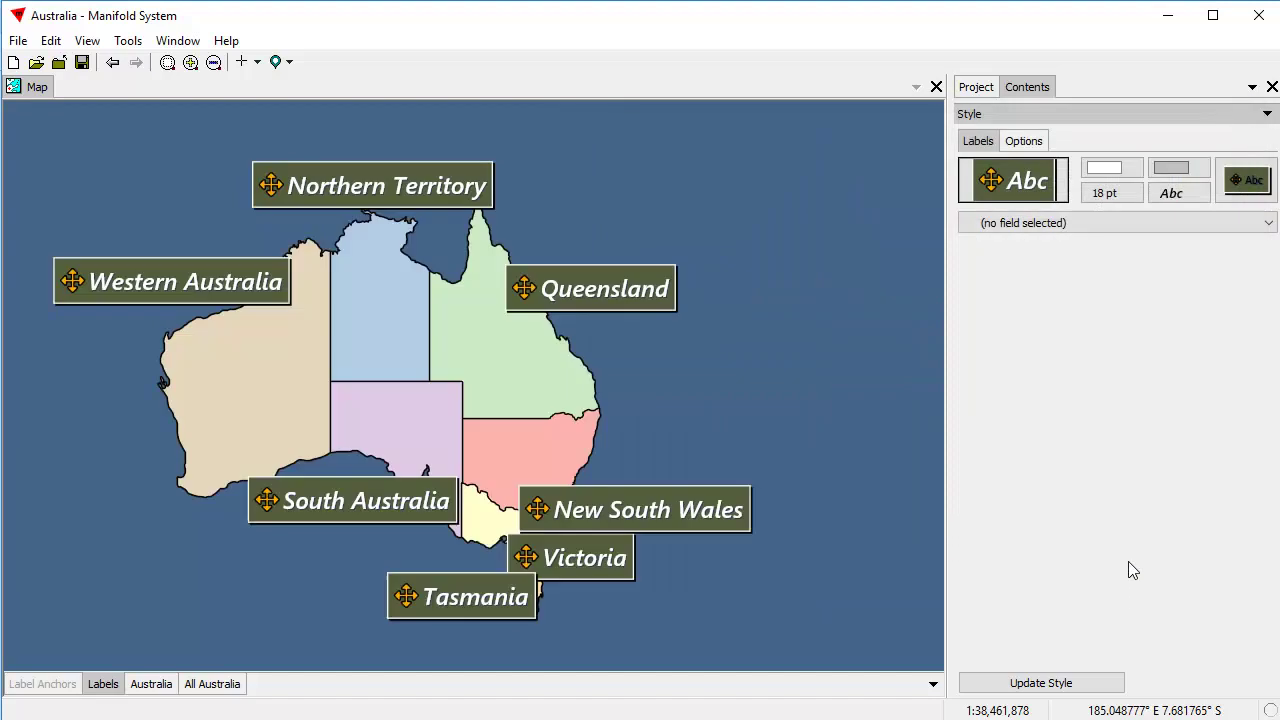
# - Enable a shadow for the label icon in the full label style settings and set the shadow colour to black
pyautogui.click(1046, 189)
pyautogui.click(1137, 632)
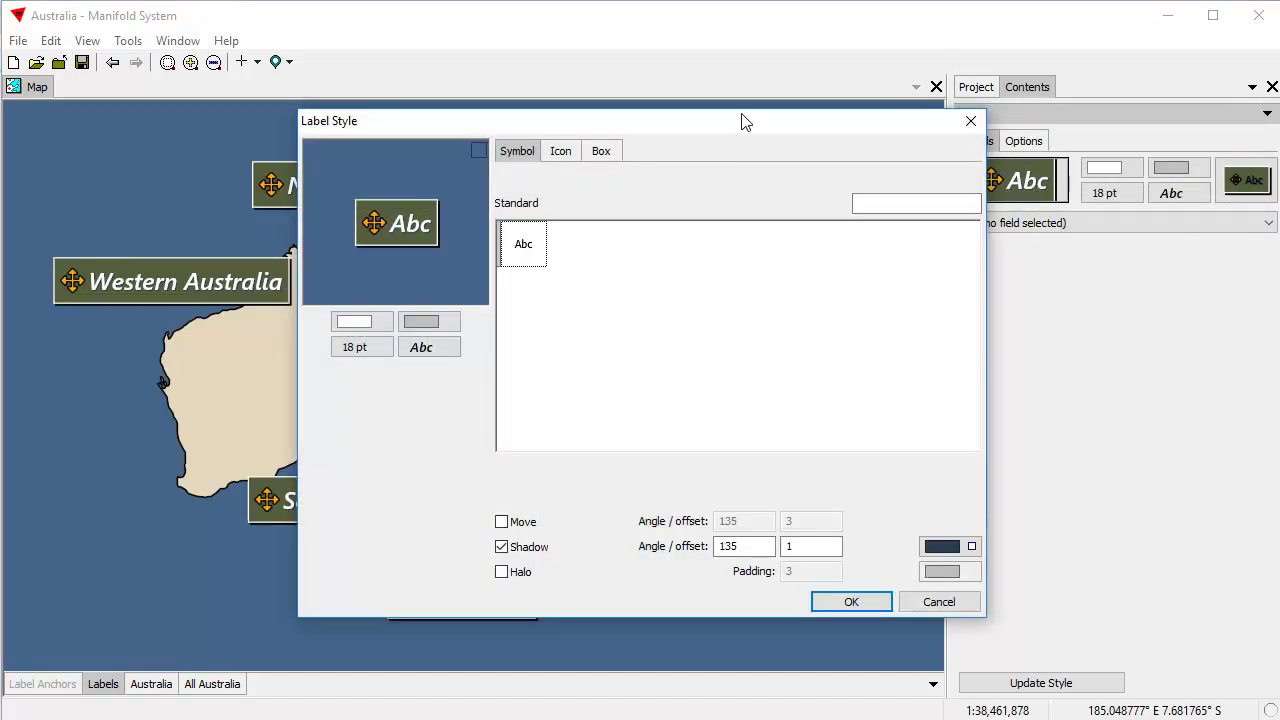
pyautogui.moveTo(743, 120); pyautogui.dragTo(991, 106)
pyautogui.click(806, 134)
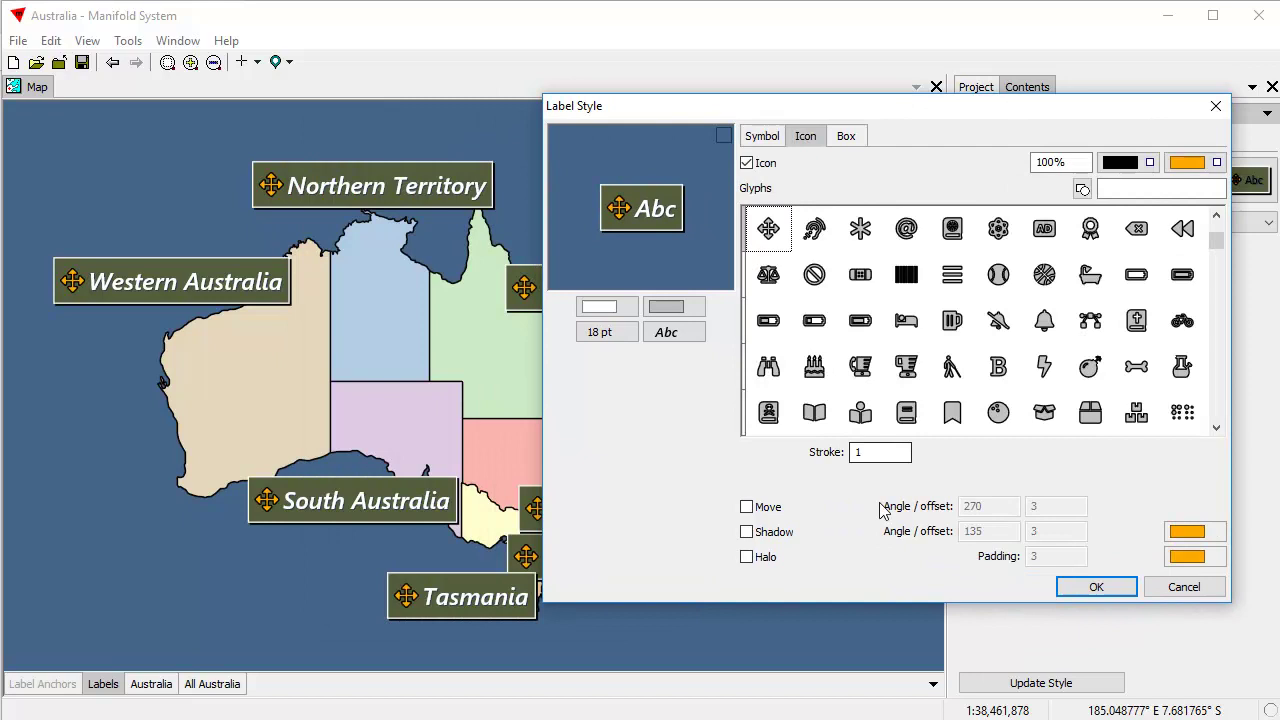
pyautogui.click(747, 532)
pyautogui.click(1207, 549)
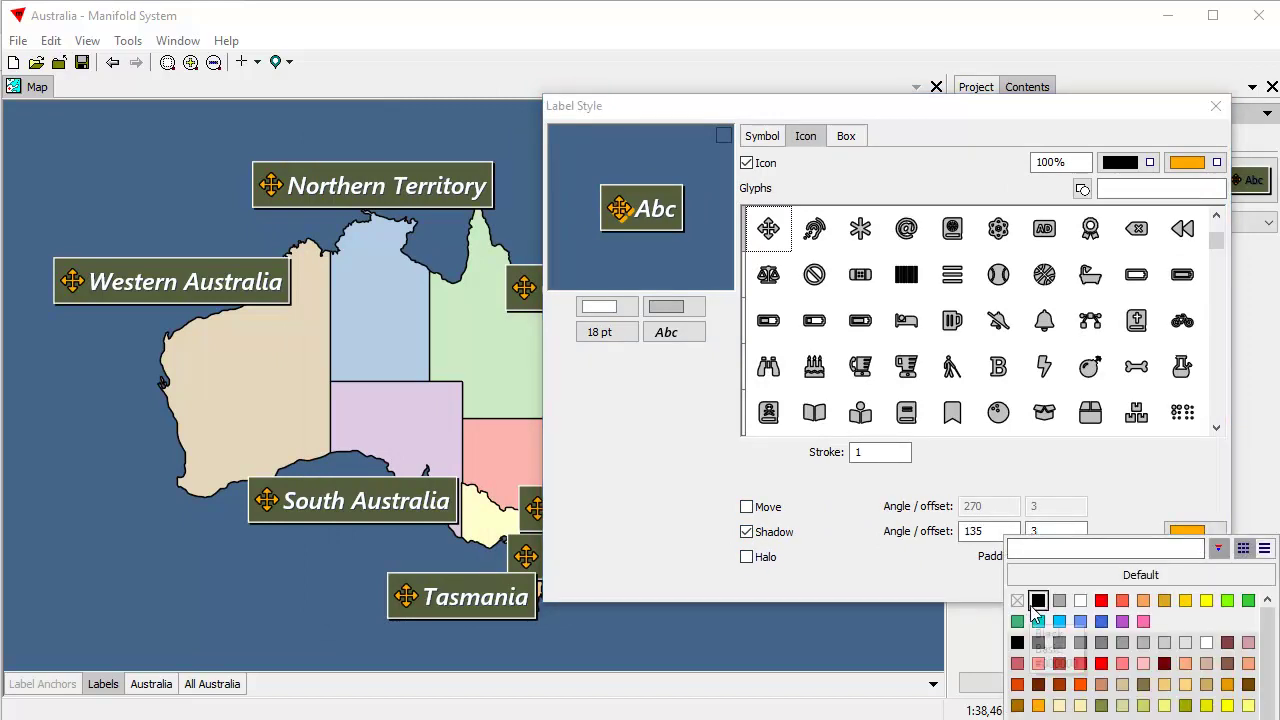
pyautogui.click(1039, 601)
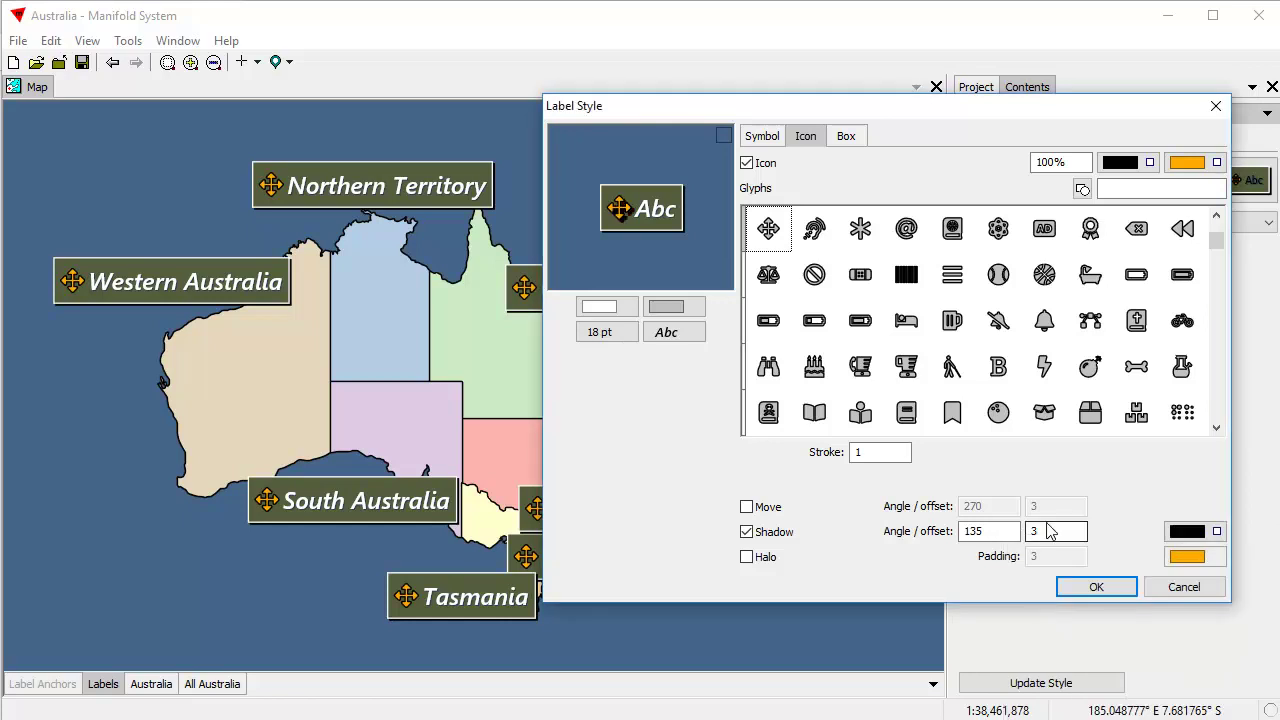
# - Set the icon shadow's offset to 1, choose the lightning bolt glyph, and apply the label style
pyautogui.doubleClick(1051, 532)
pyautogui.write('1')
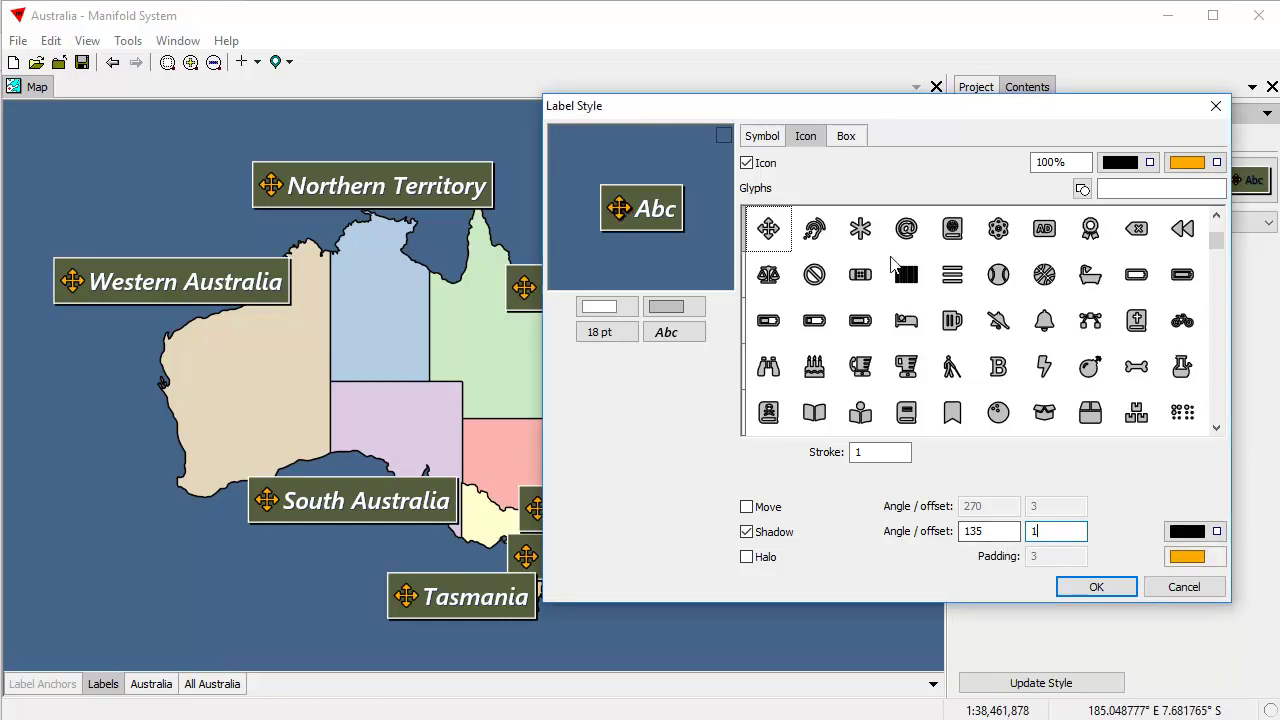
pyautogui.click(1044, 370)
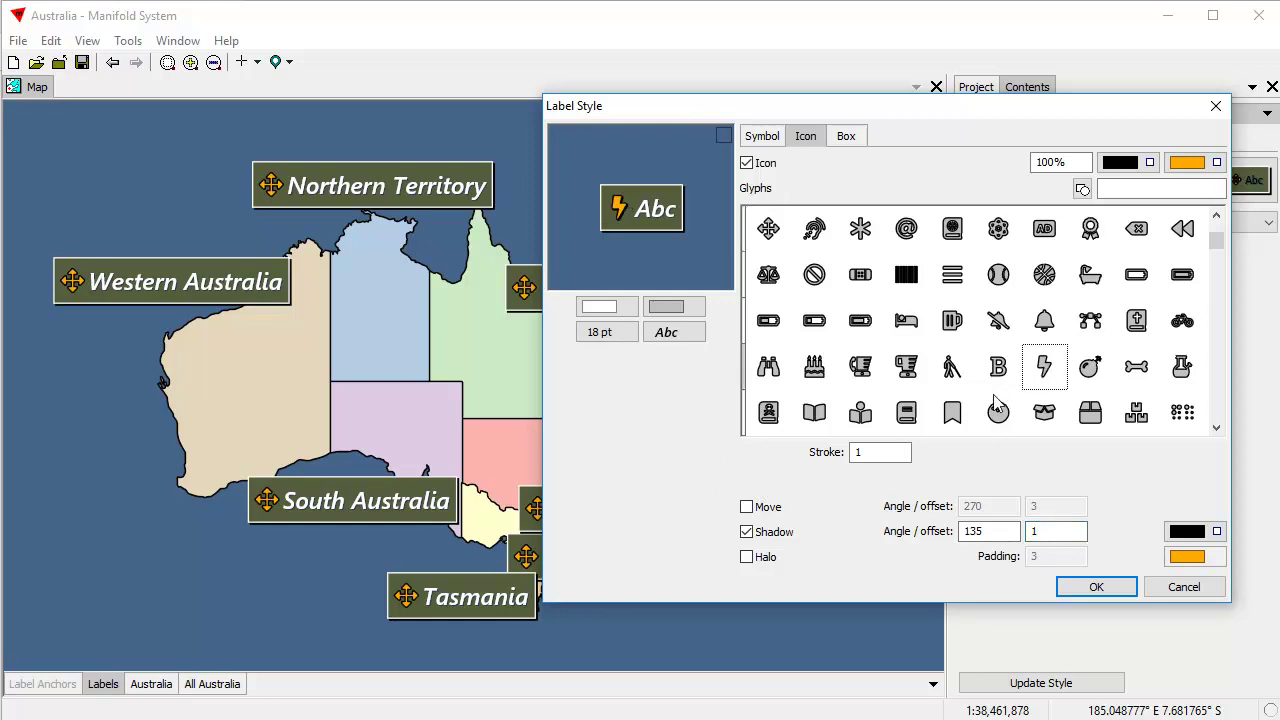
pyautogui.click(1097, 588)
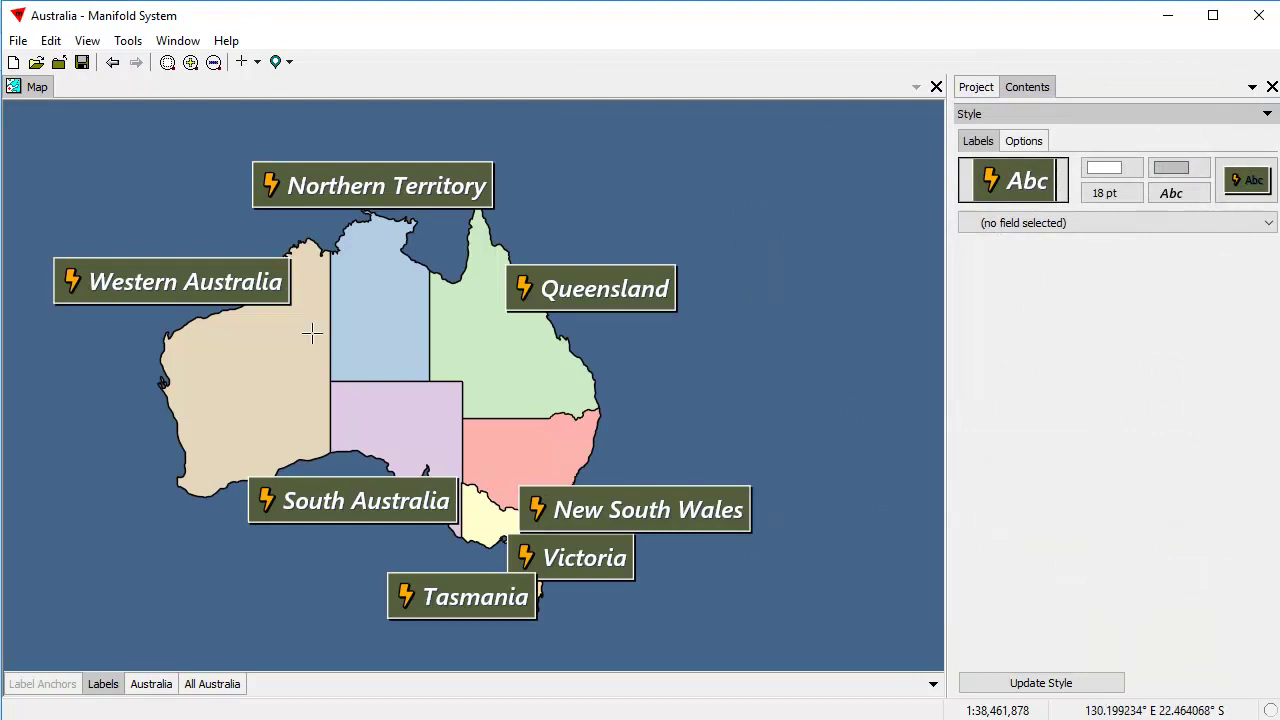
# - Enable the icon's Move option in the full label style settings and set its angle to 90
pyautogui.click(1045, 186)
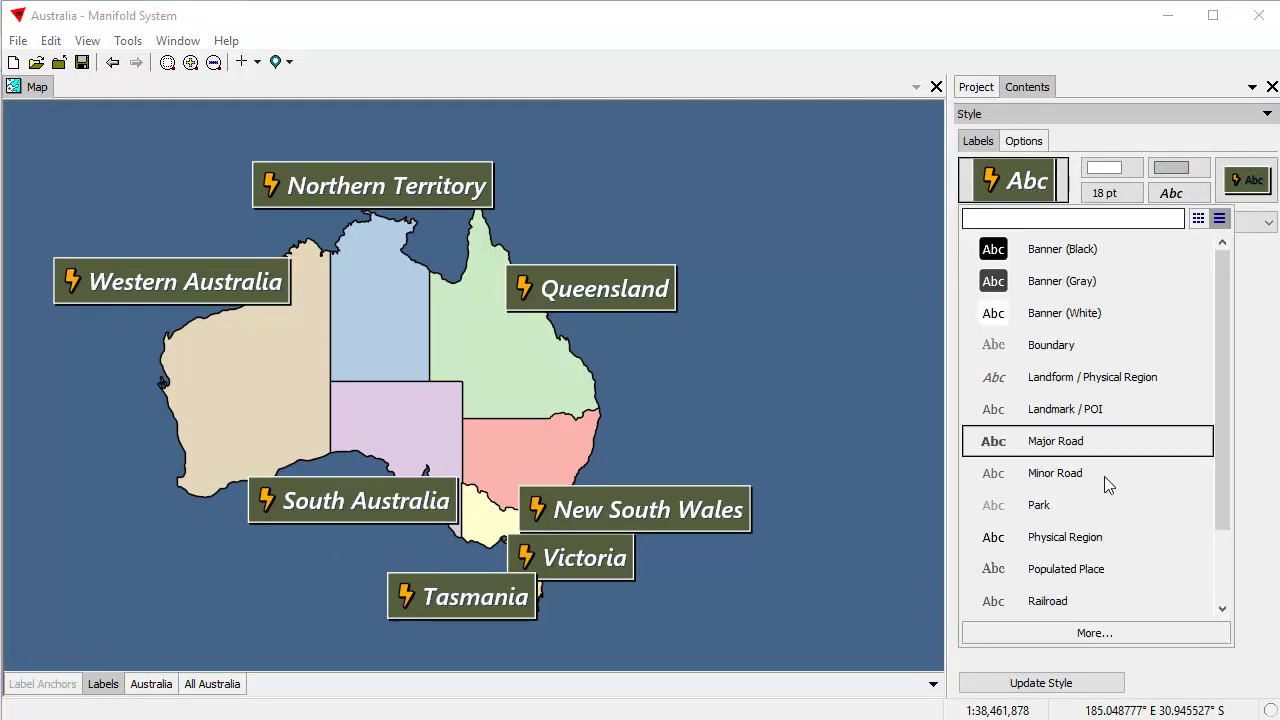
pyautogui.click(1118, 631)
pyautogui.moveTo(680, 120); pyautogui.dragTo(894, 129)
pyautogui.click(778, 162)
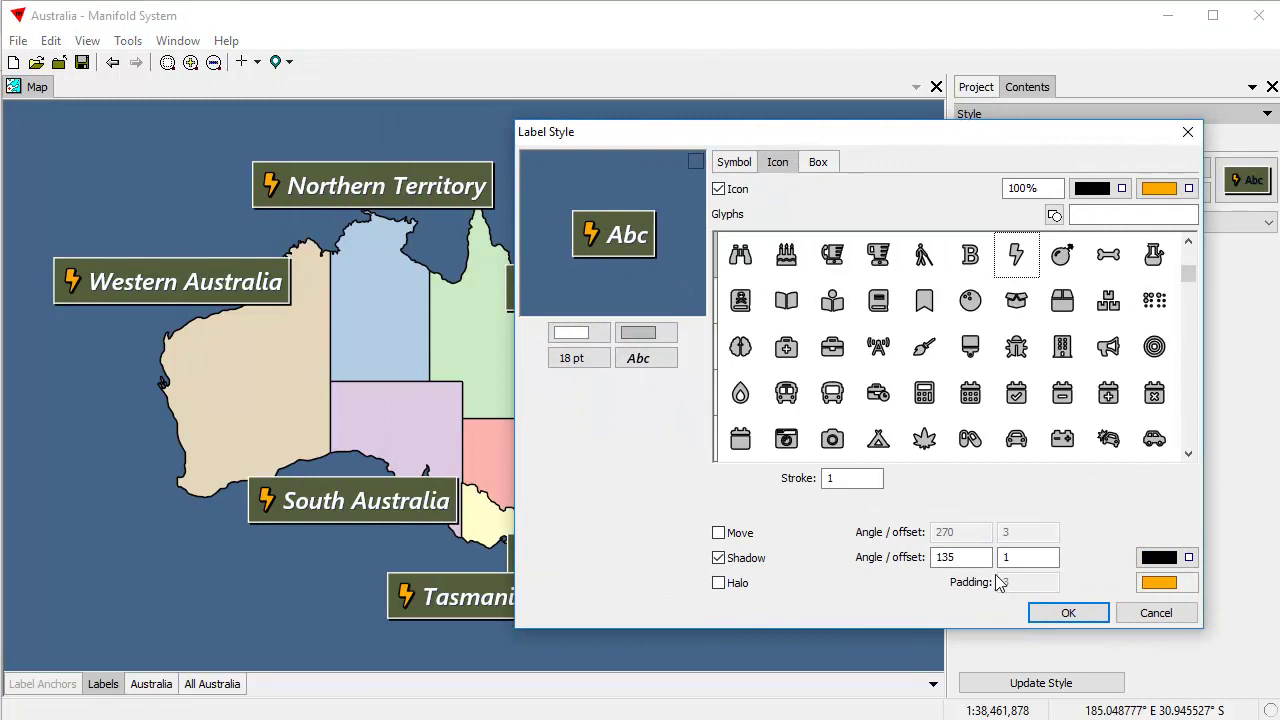
pyautogui.click(720, 534)
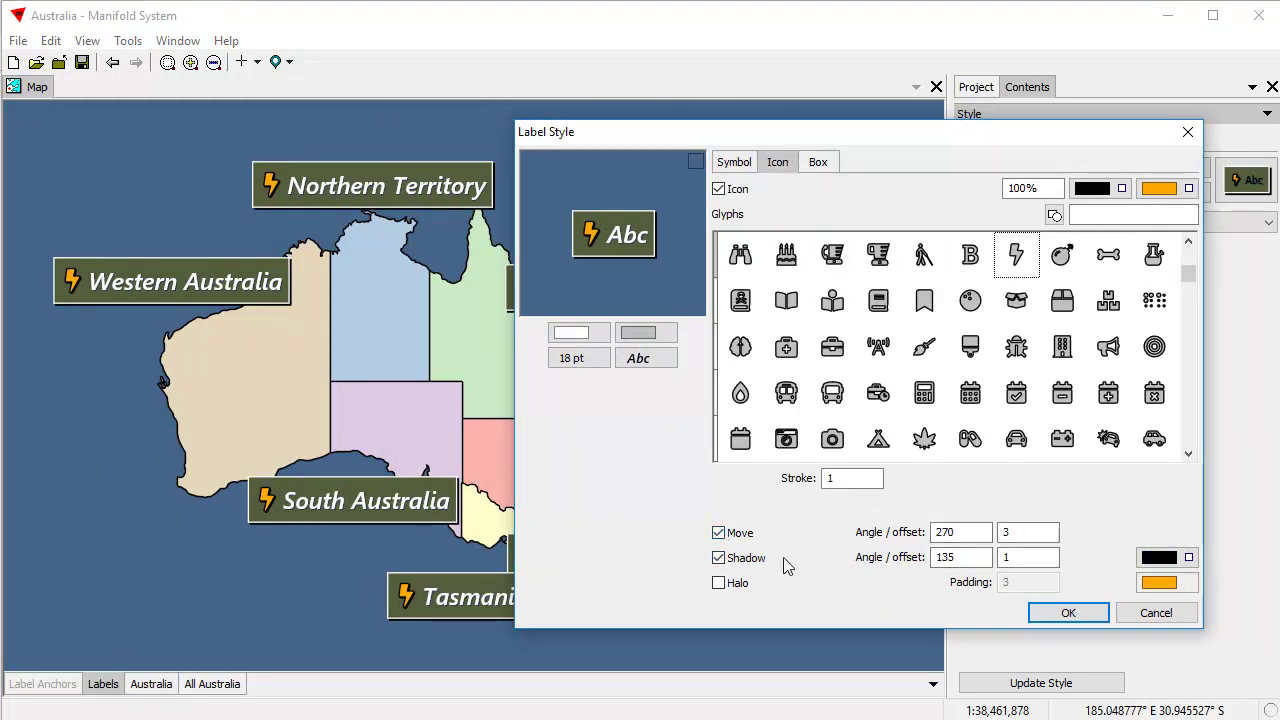
pyautogui.click(960, 532)
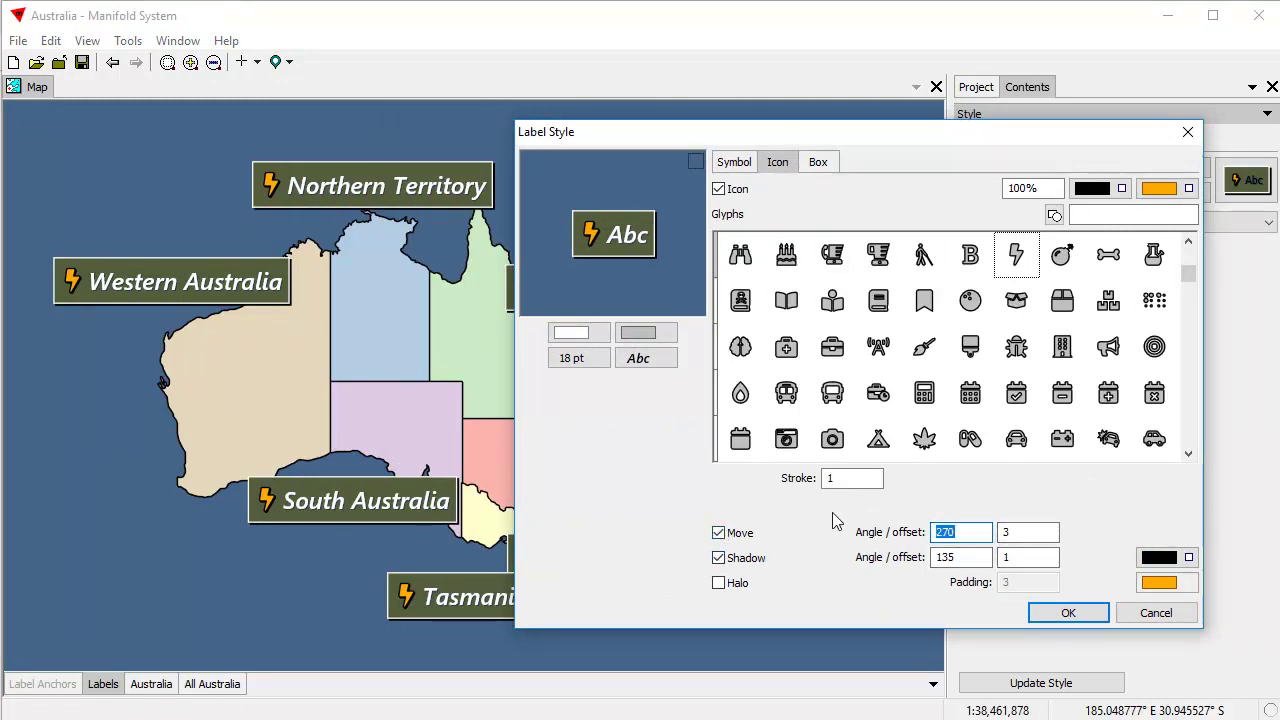
pyautogui.write('90')
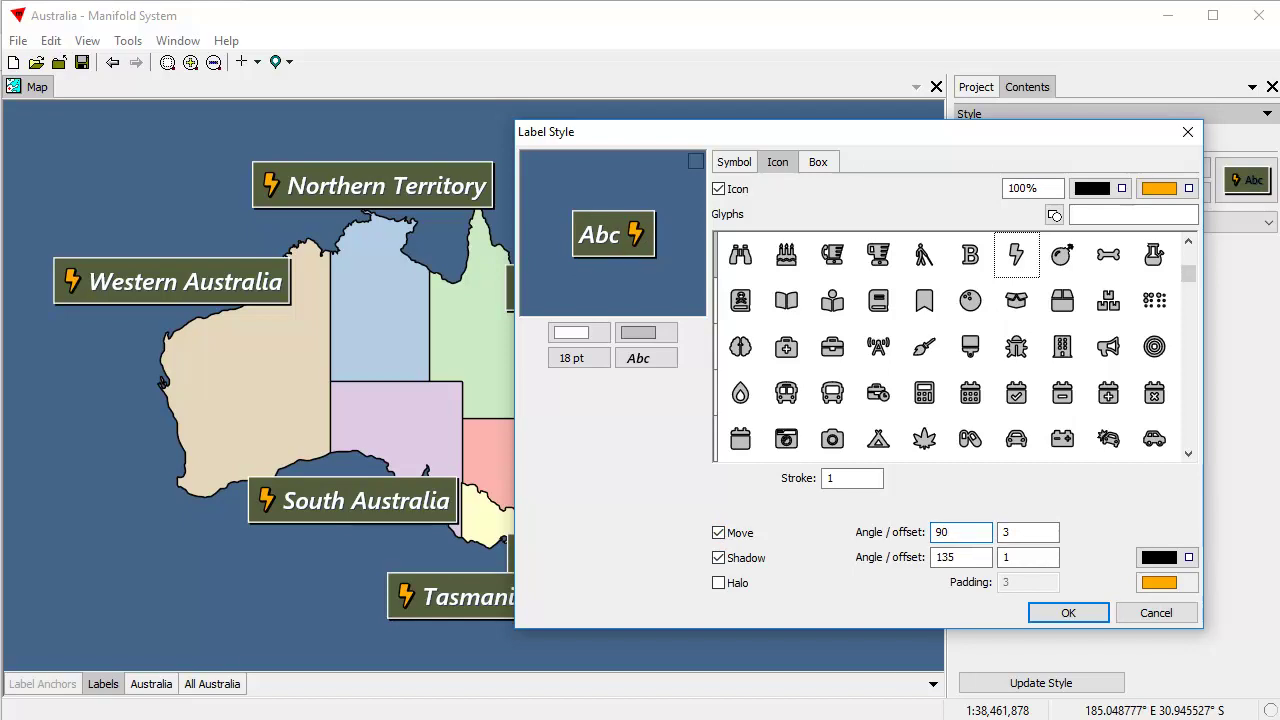
# - Try Move angles of 0 and 180 for the label icon to place it above and below the text
pyautogui.press('BackSpace')
pyautogui.press('BackSpace')
pyautogui.write('0')
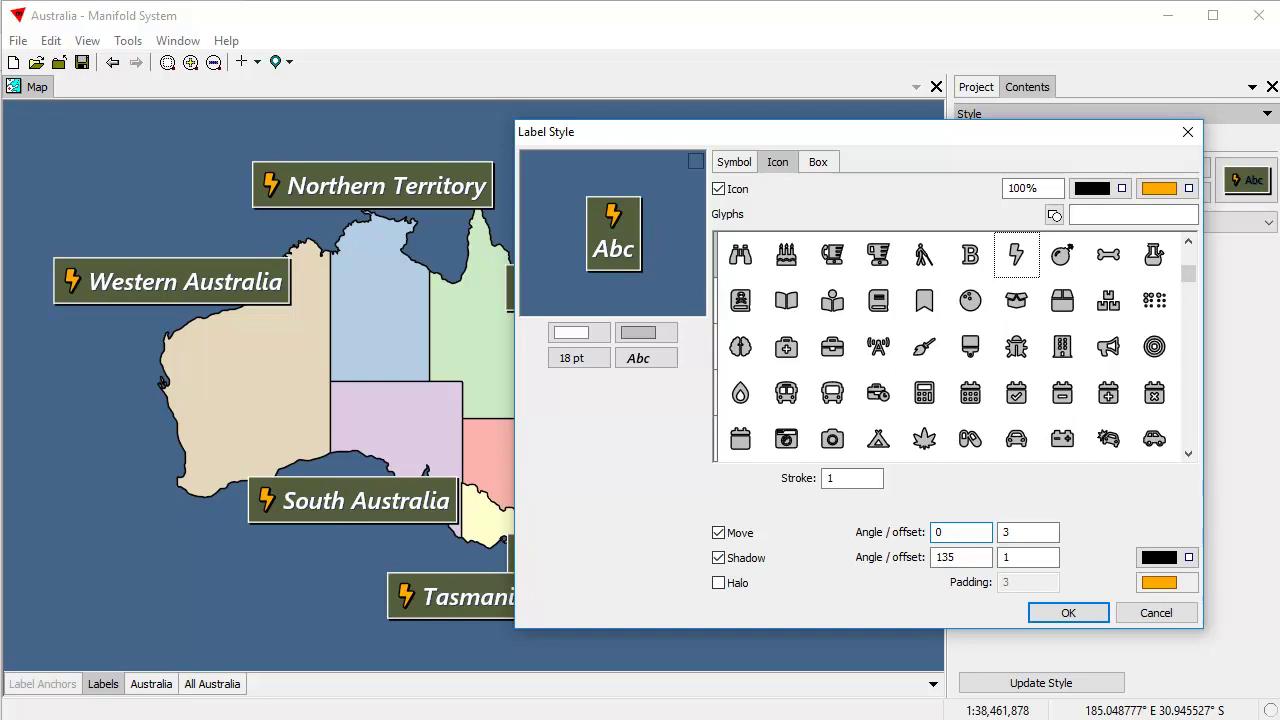
pyautogui.moveTo(948, 532); pyautogui.dragTo(915, 538)
pyautogui.write('180')
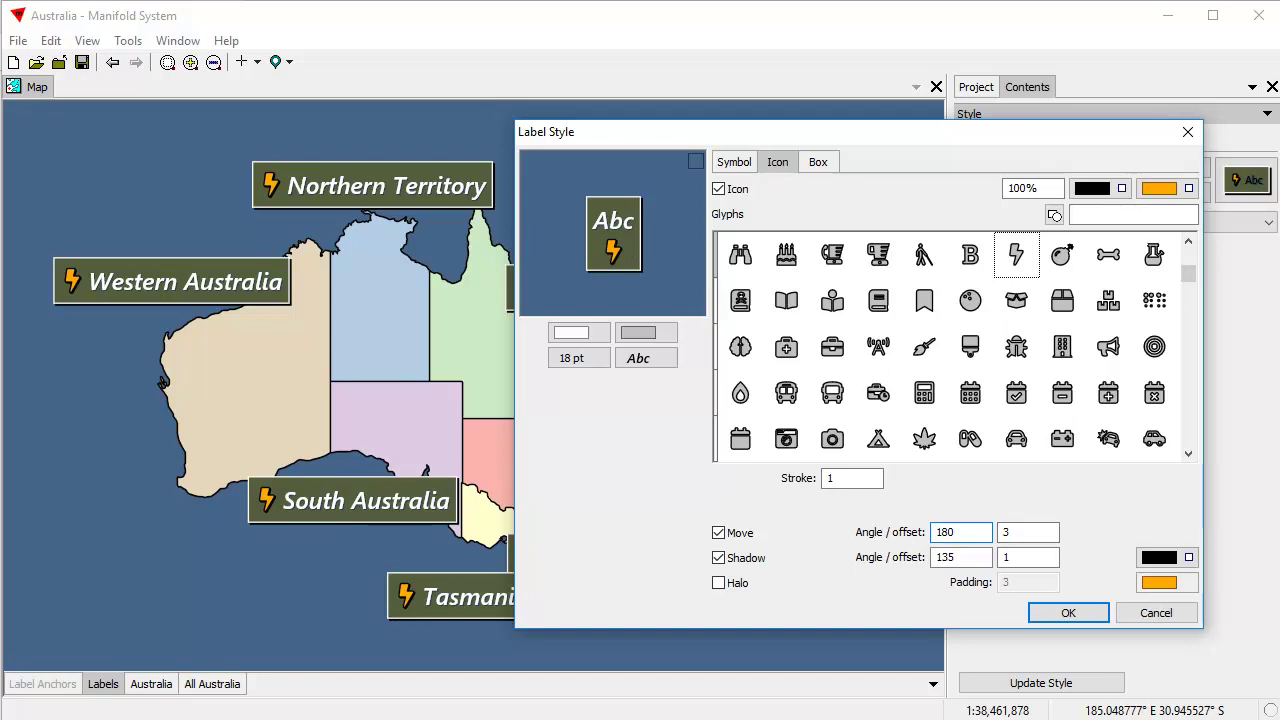
# - Set the label icon's Move angle to 45
pyautogui.write('45')
pyautogui.press('BackSpace')
pyautogui.press('BackSpace')
pyautogui.press('BackSpace')
pyautogui.press('BackSpace')
pyautogui.press('BackSpace')
pyautogui.write('45')
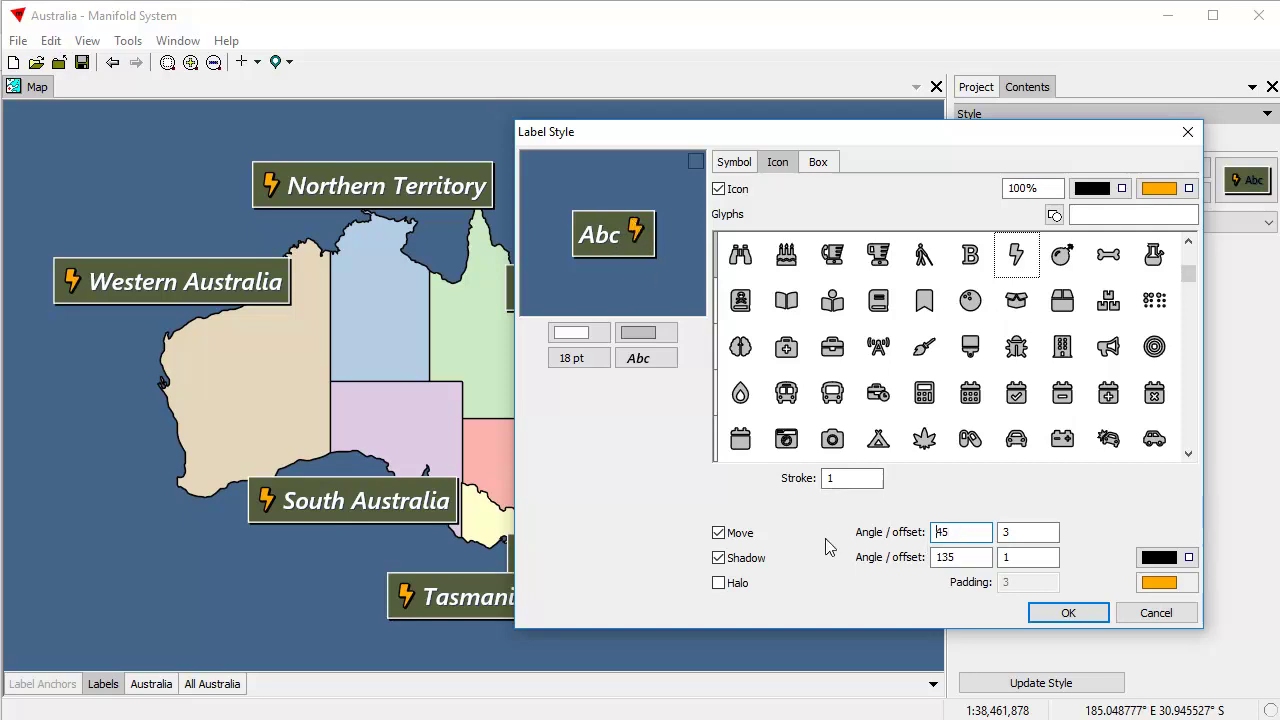
# - Try to set the label icon's Move angle to 135 and apply the label style to the map
pyautogui.write('135')
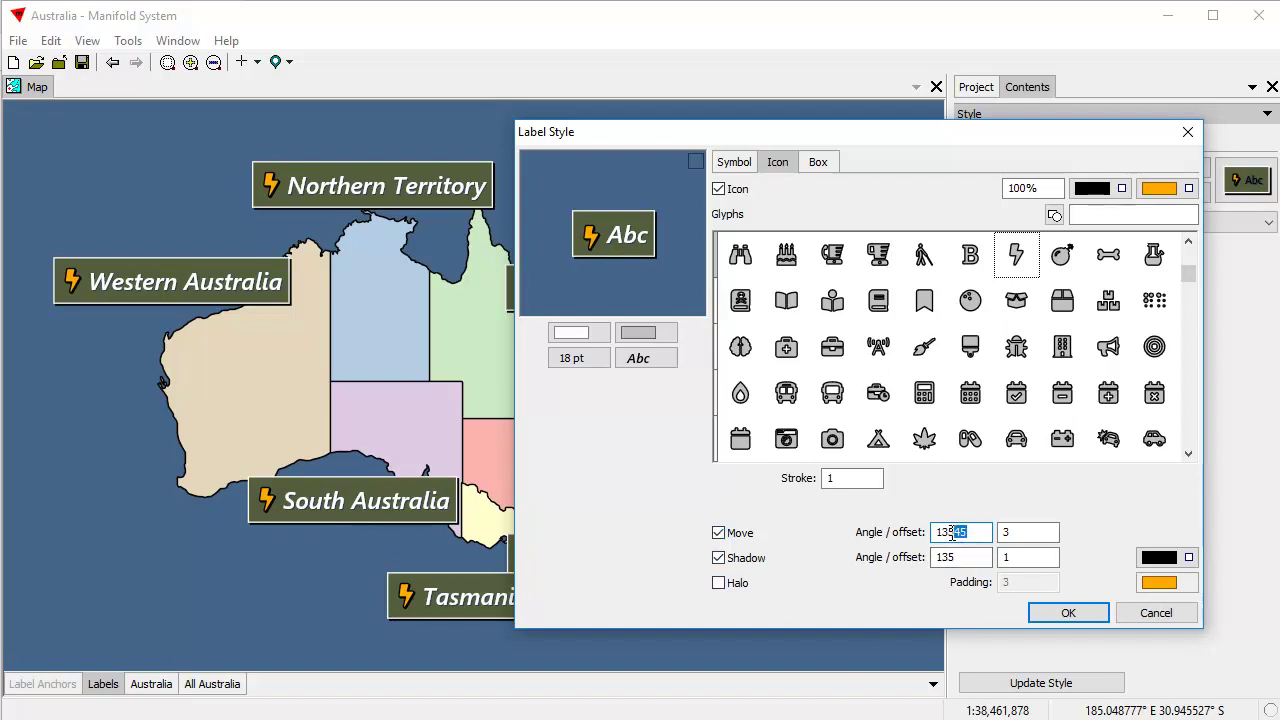
pyautogui.press('Delete')
pyautogui.press('Return')
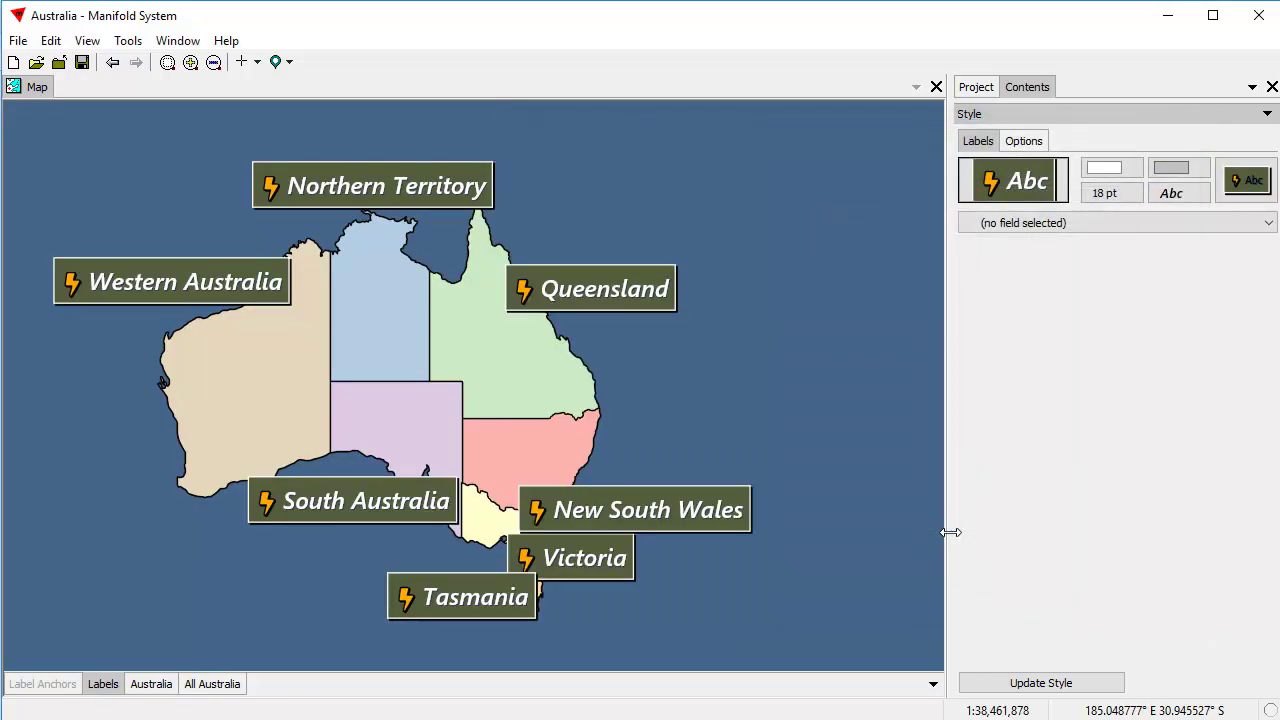
# - Reopen the label icon's full style settings and correct the Move angle to 135
pyautogui.click(1004, 188)
pyautogui.click(1049, 640)
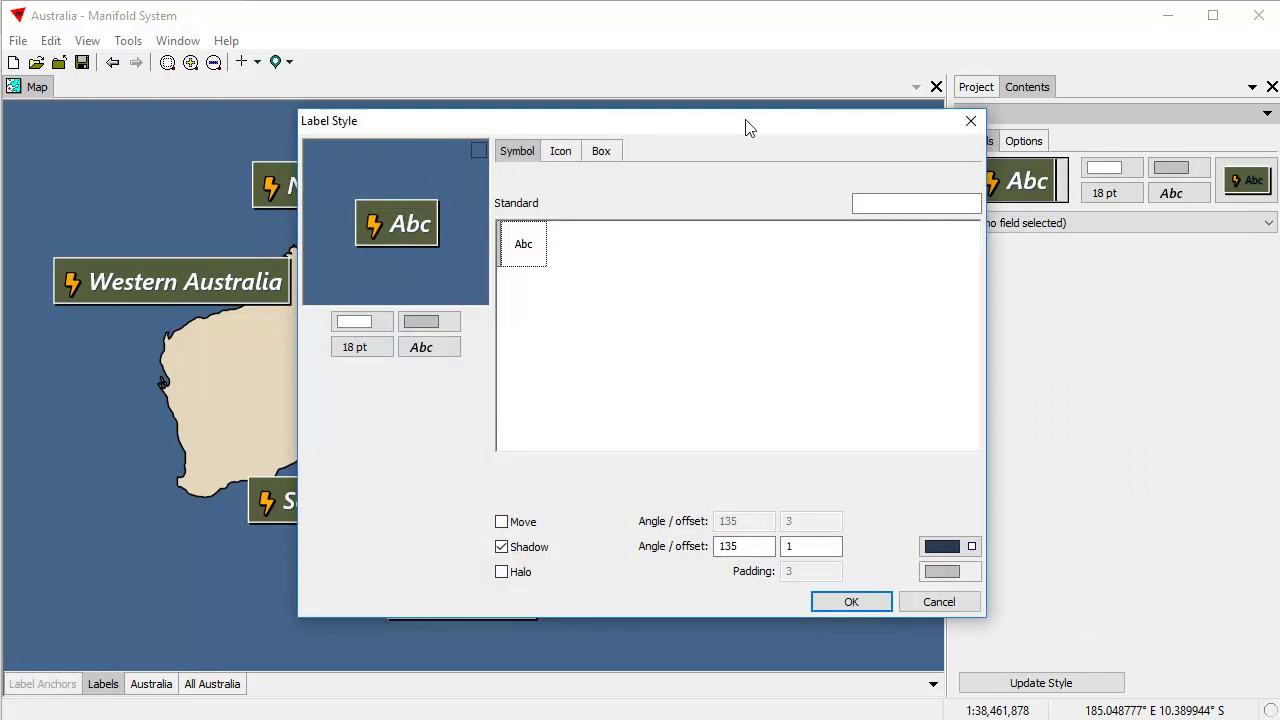
pyautogui.click(801, 177)
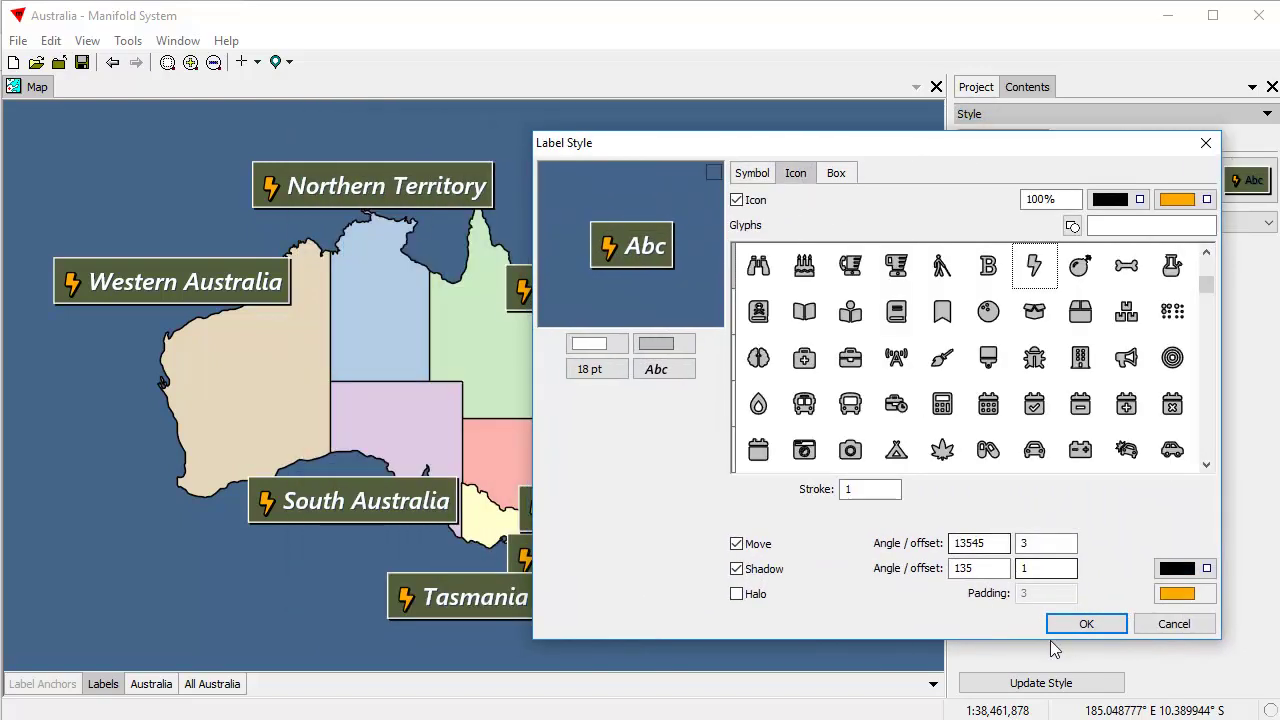
pyautogui.moveTo(973, 544); pyautogui.dragTo(992, 544)
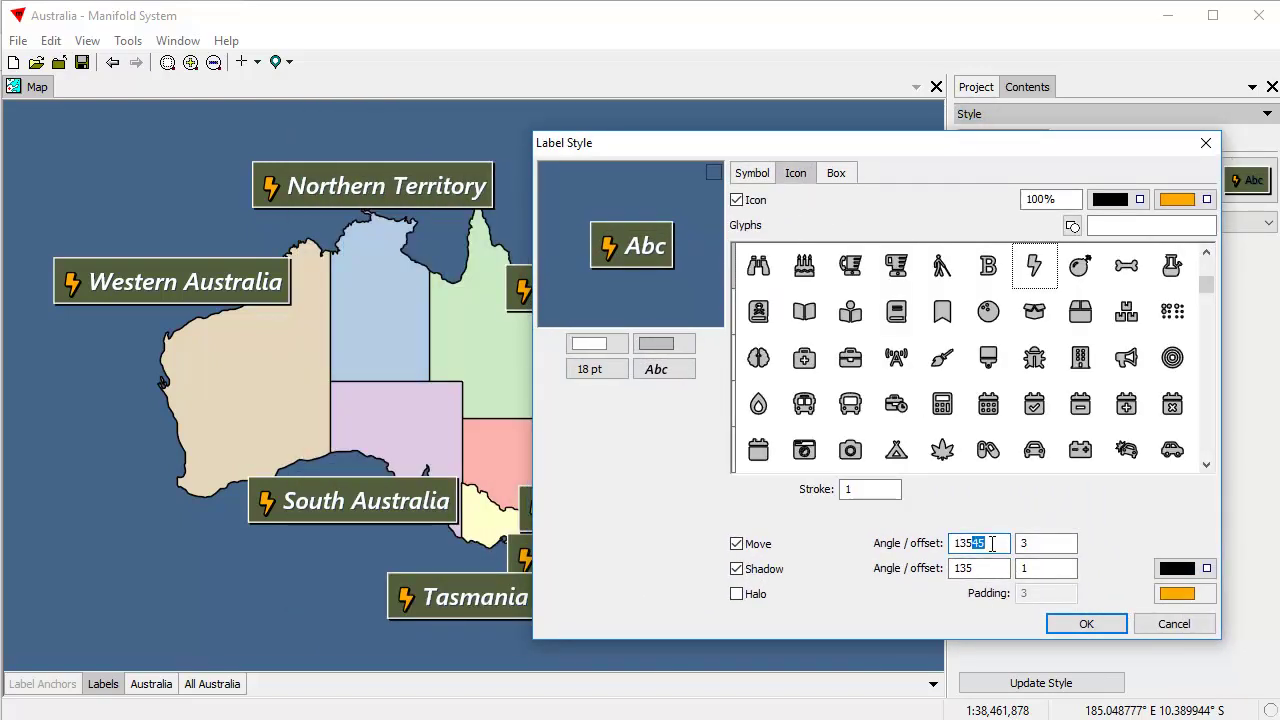
pyautogui.press('BackSpace')
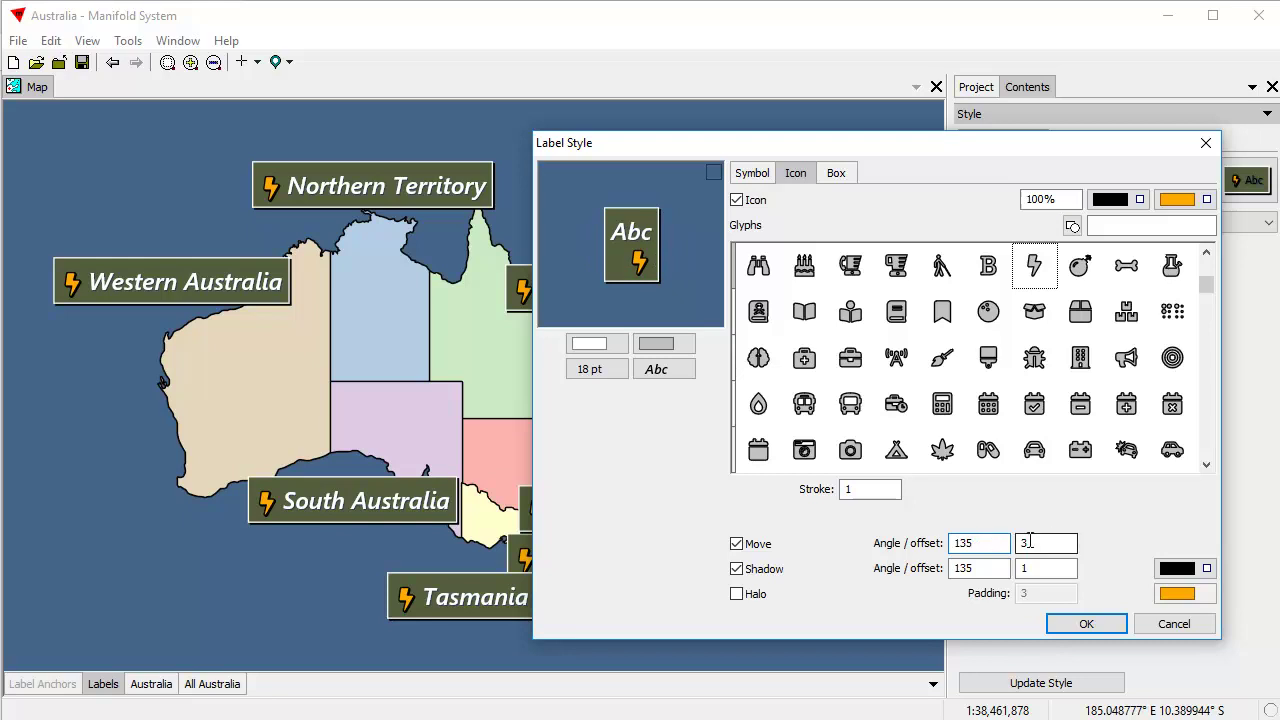
# - Turn off the label icon's Move option
pyautogui.moveTo(994, 544); pyautogui.dragTo(931, 545)
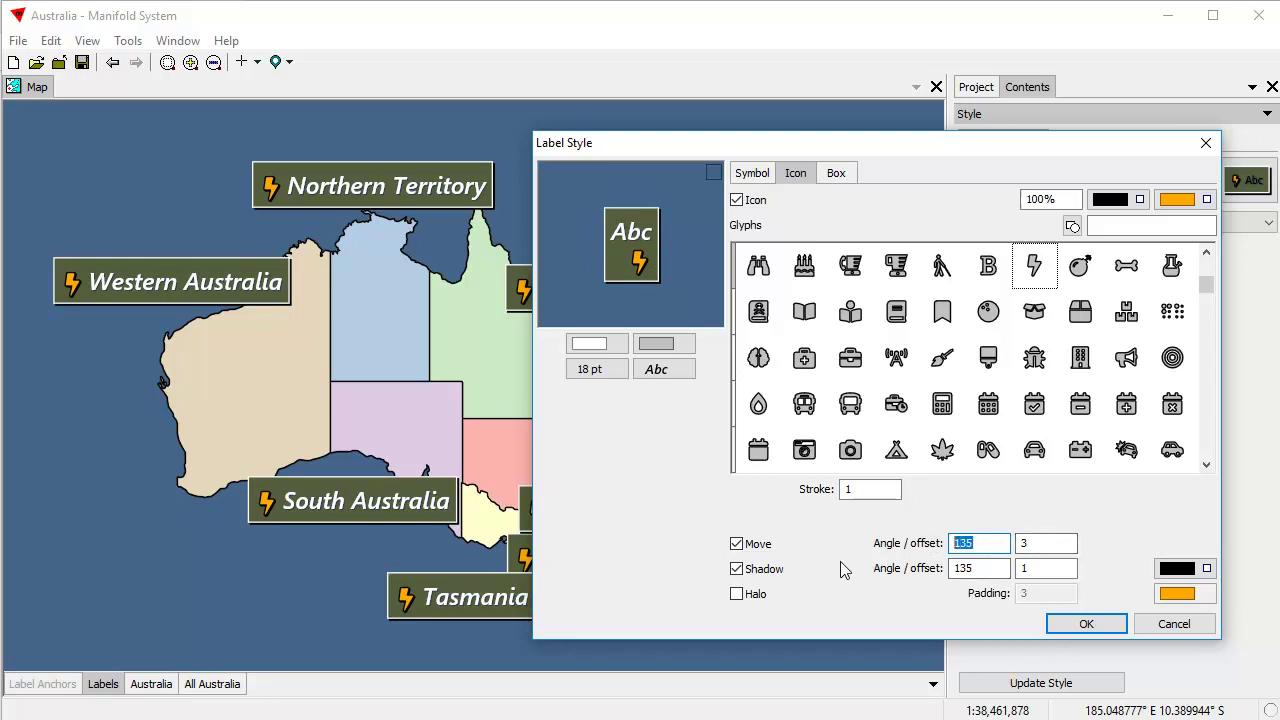
pyautogui.click(738, 546)
pyautogui.moveTo(840, 136); pyautogui.dragTo(845, 149)
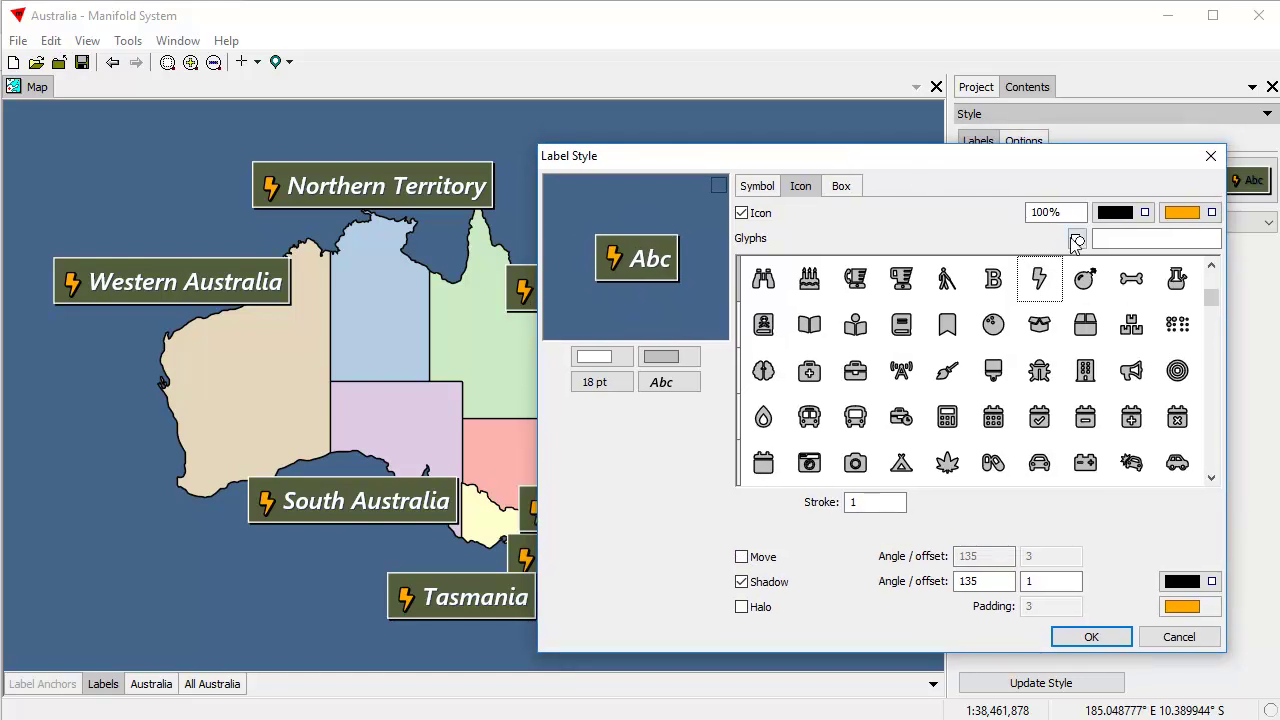
# - Switch the label icons to the Standard set, choose the vertically split half-filled diamond, and turn off the icon's shadow
pyautogui.click(1077, 239)
pyautogui.click(987, 266)
pyautogui.click(948, 416)
pyautogui.click(895, 406)
pyautogui.click(903, 374)
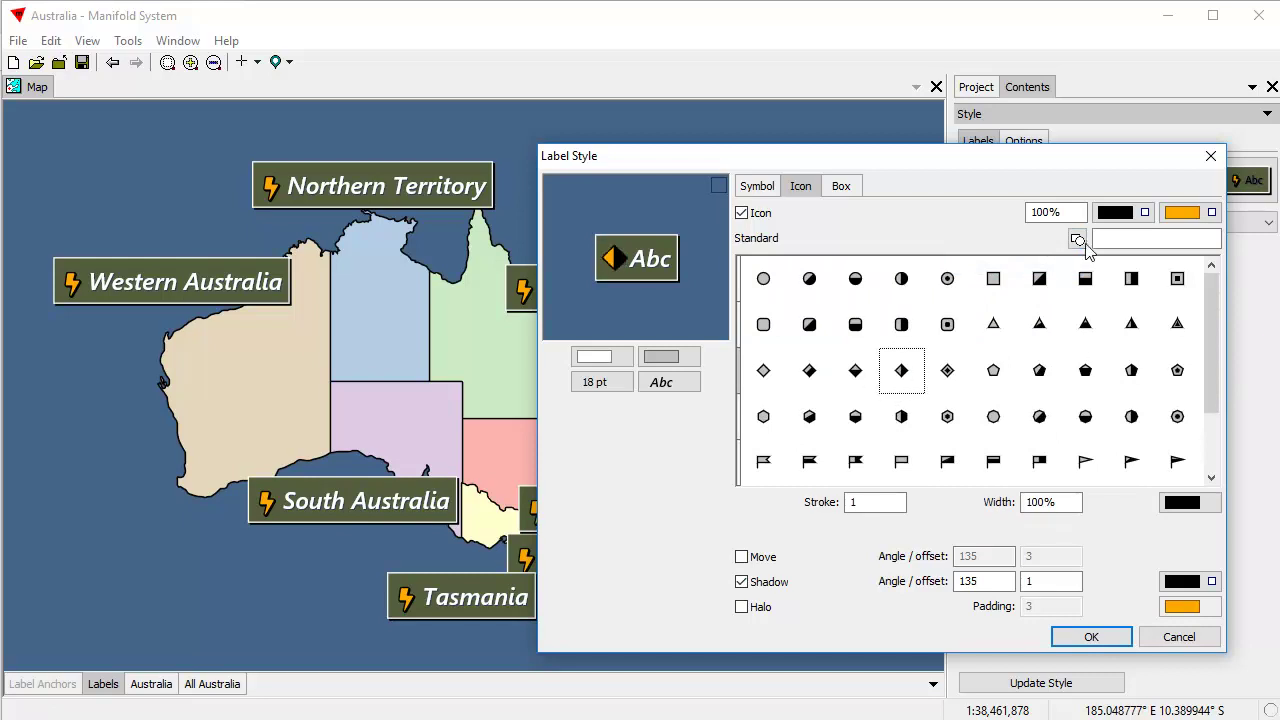
pyautogui.click(742, 582)
# - Switch the label icons to the Glyphs set, try the ambulance, and choose the atom icon
pyautogui.click(1077, 239)
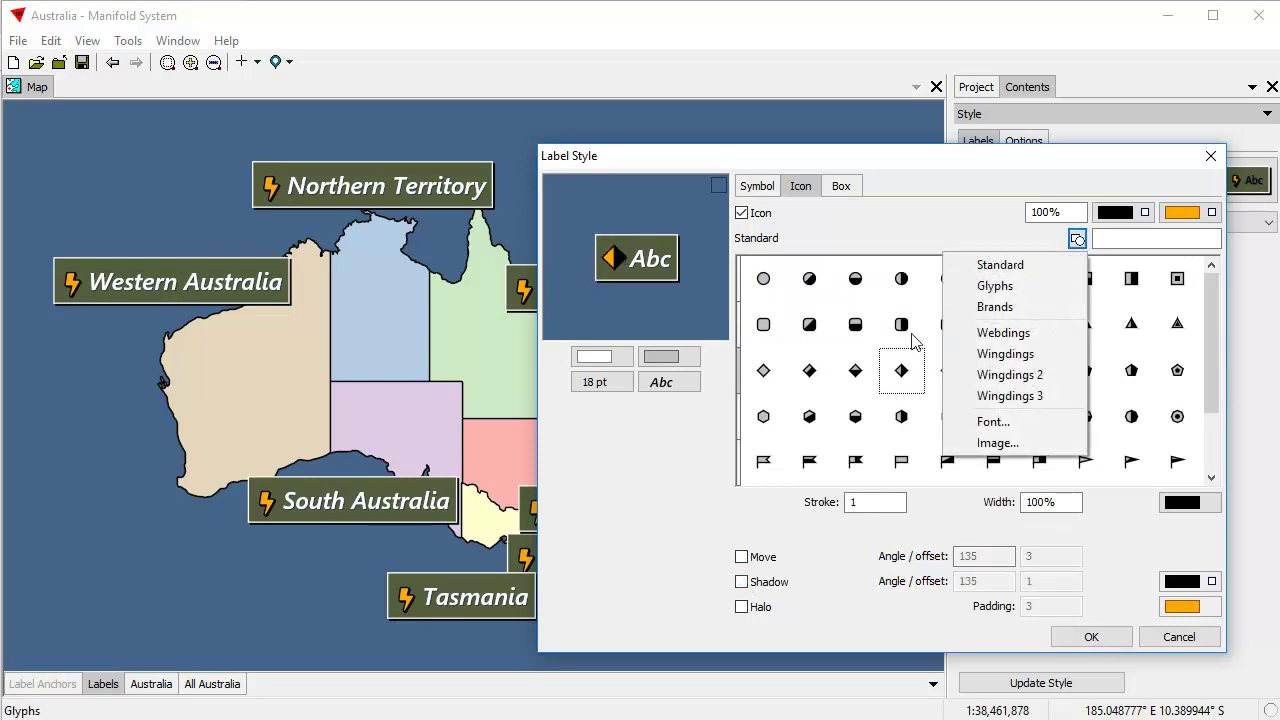
pyautogui.click(986, 286)
pyautogui.click(765, 326)
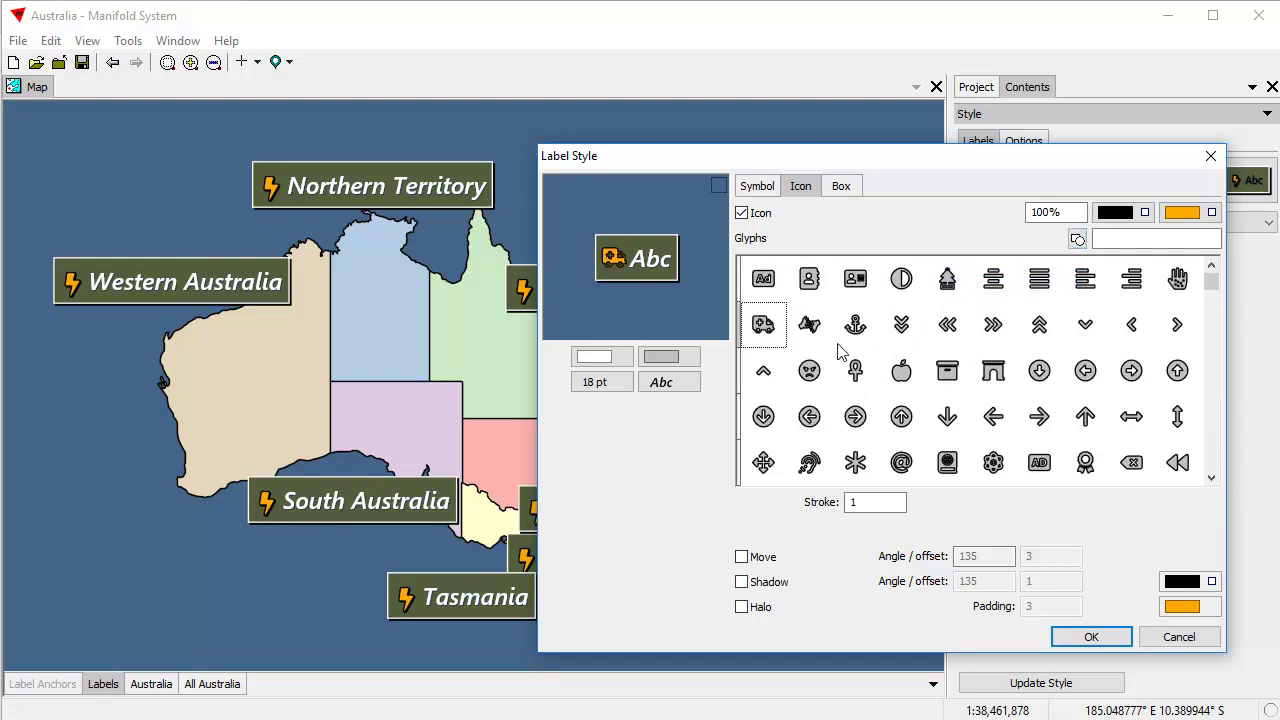
pyautogui.click(996, 463)
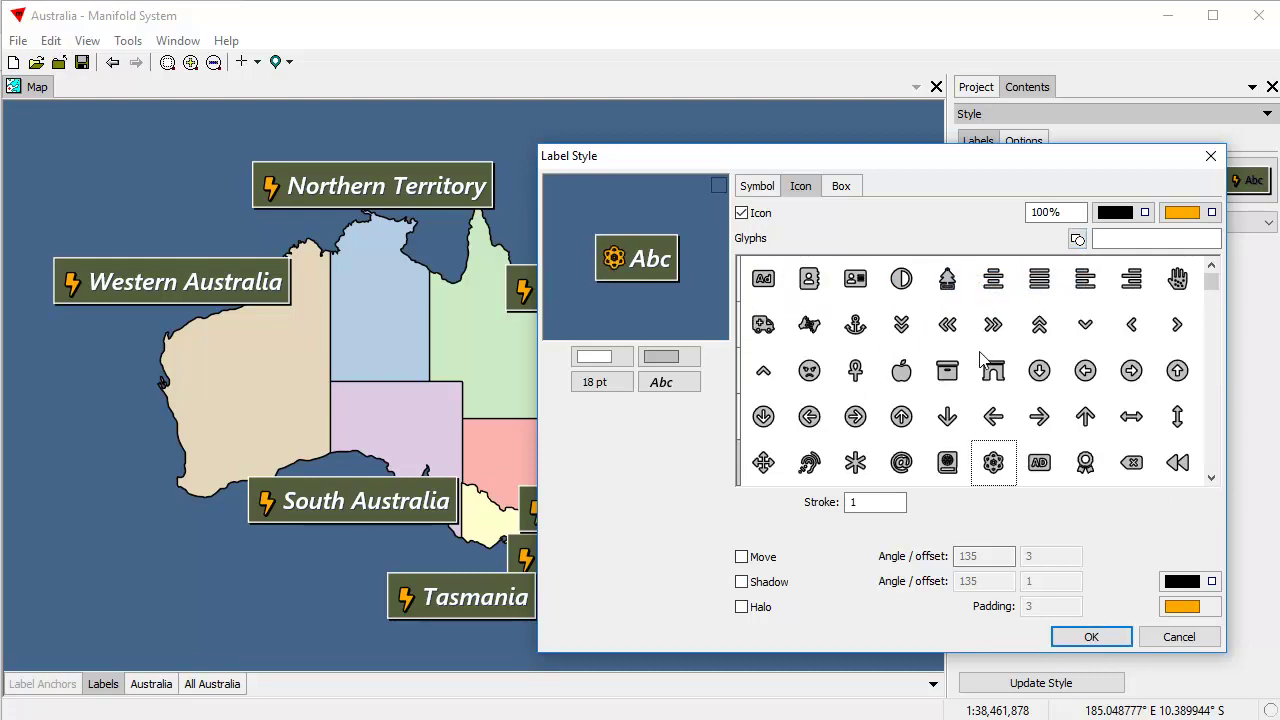
# - Load the Meteocons font in Regular style as the source of the label icons
pyautogui.click(1077, 239)
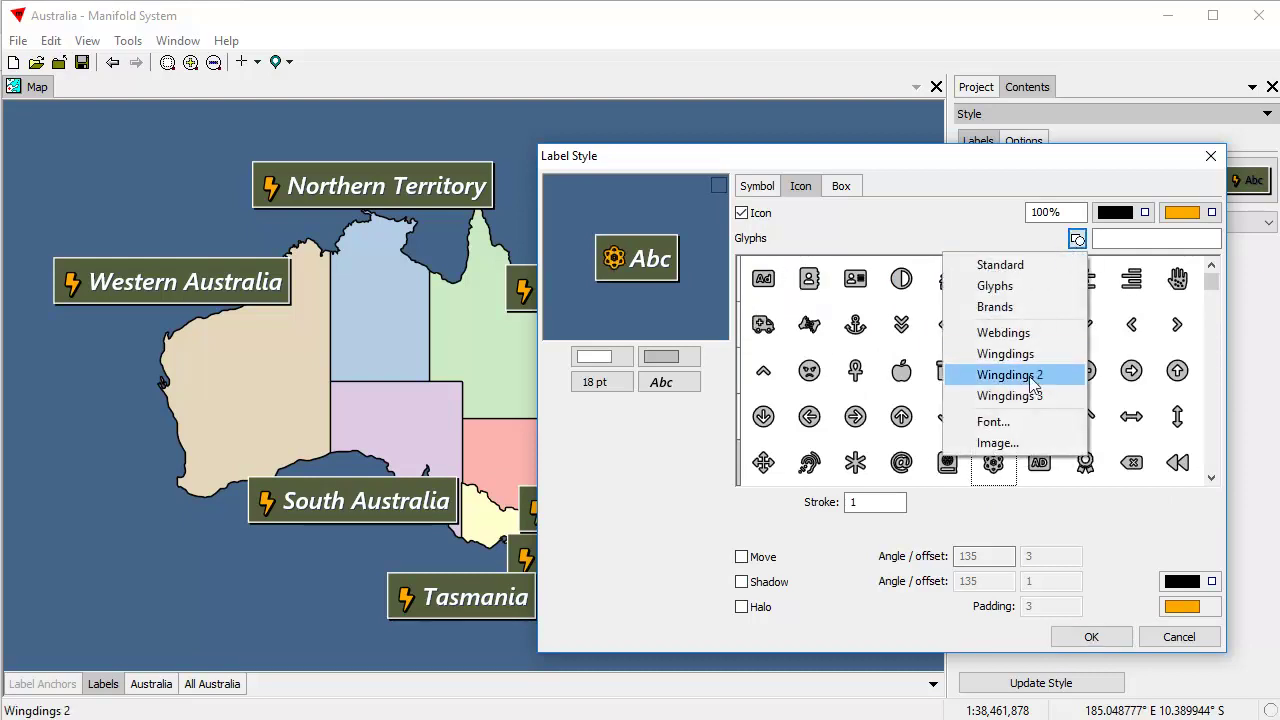
pyautogui.click(1010, 430)
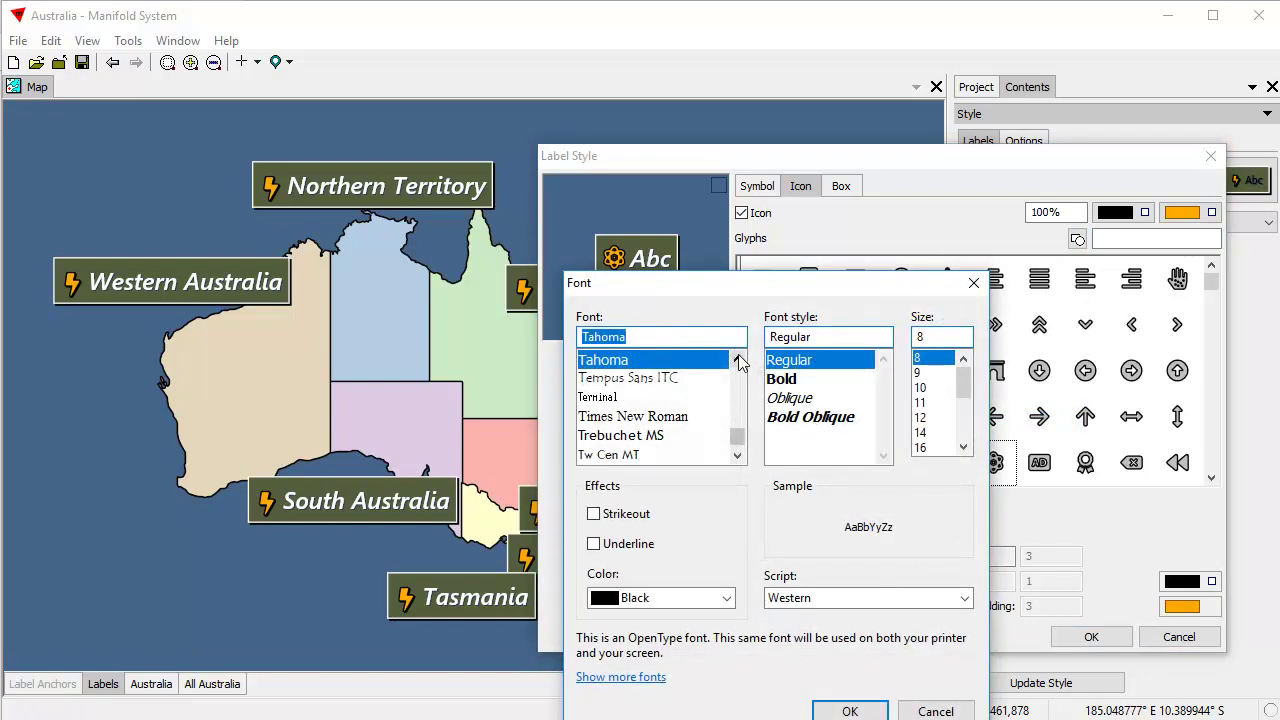
pyautogui.write('meto')
pyautogui.press('BackSpace')
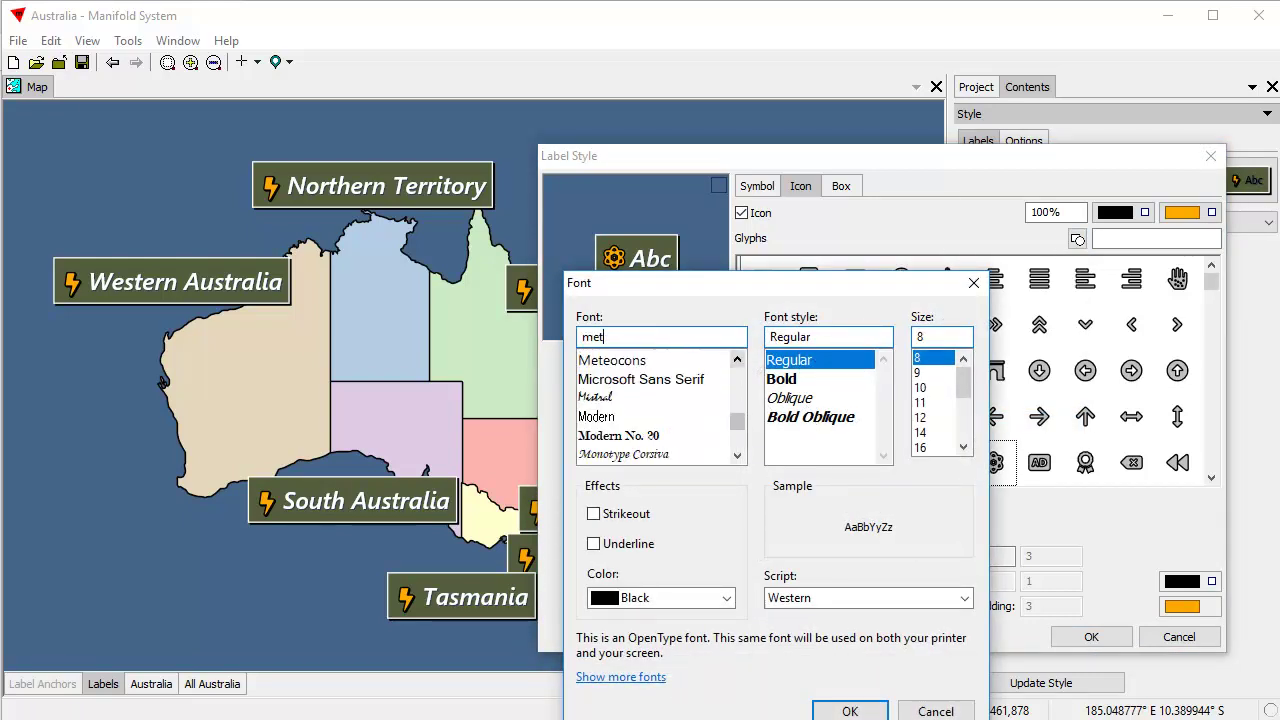
pyautogui.click(632, 362)
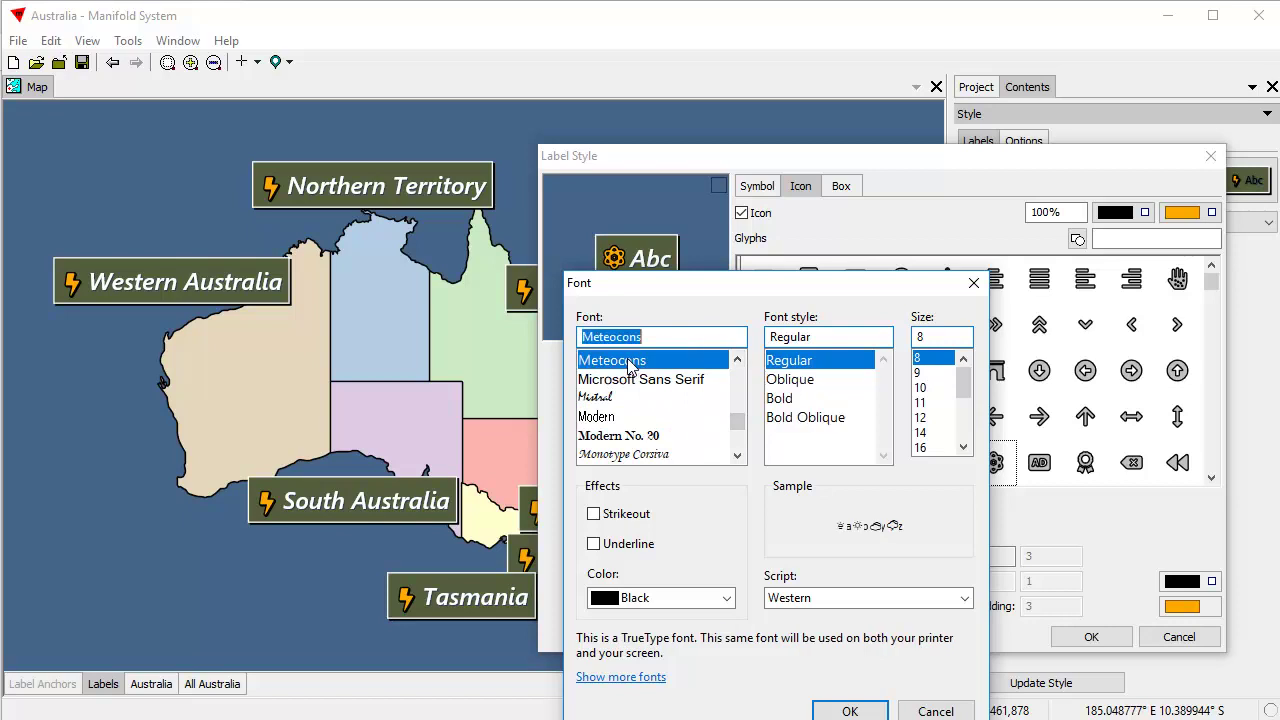
pyautogui.click(842, 709)
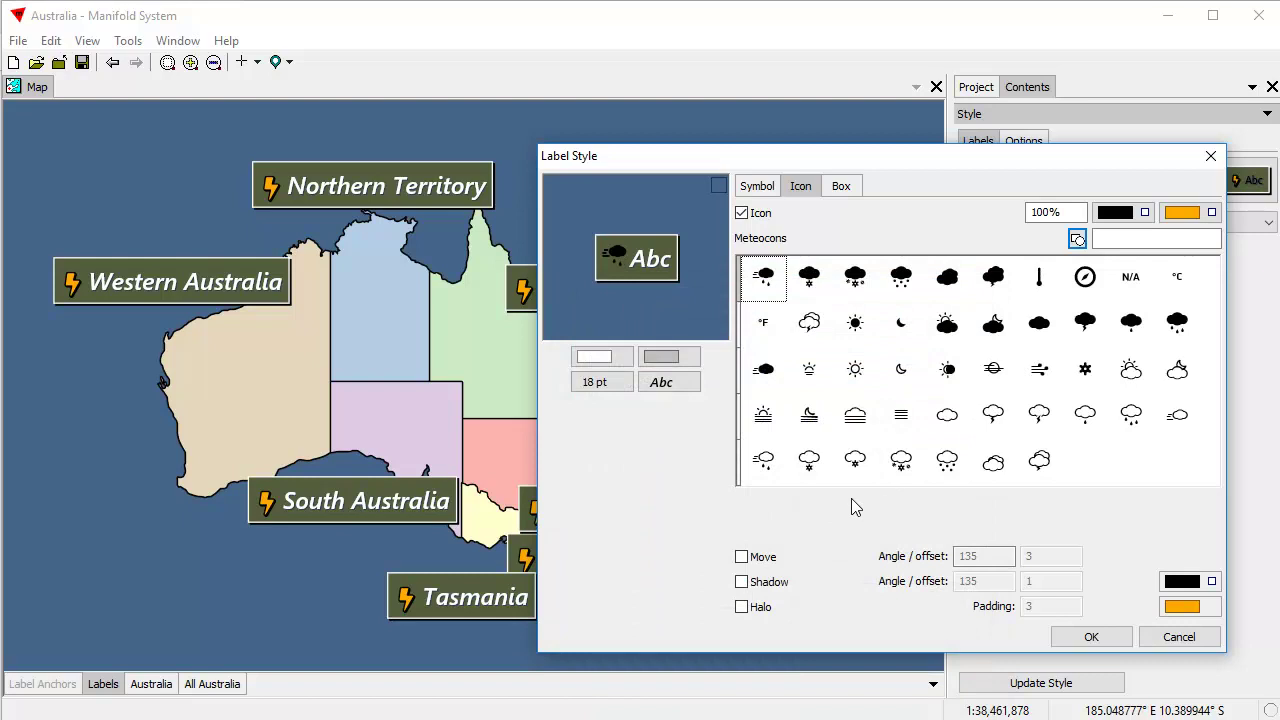
# - Choose the outlined sun-behind-cloud Meteocons icon for the labels, colour it golden yellow, turn on its shadow, and apply the style
pyautogui.click(1132, 372)
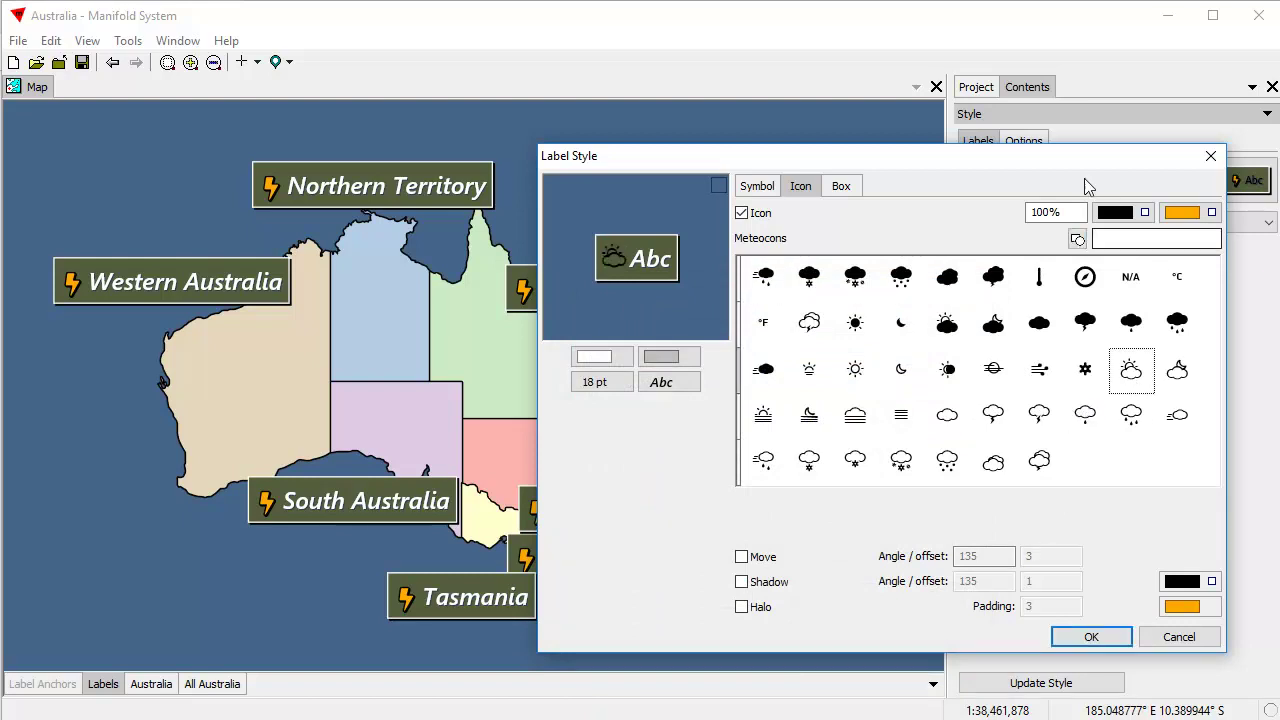
pyautogui.click(1116, 213)
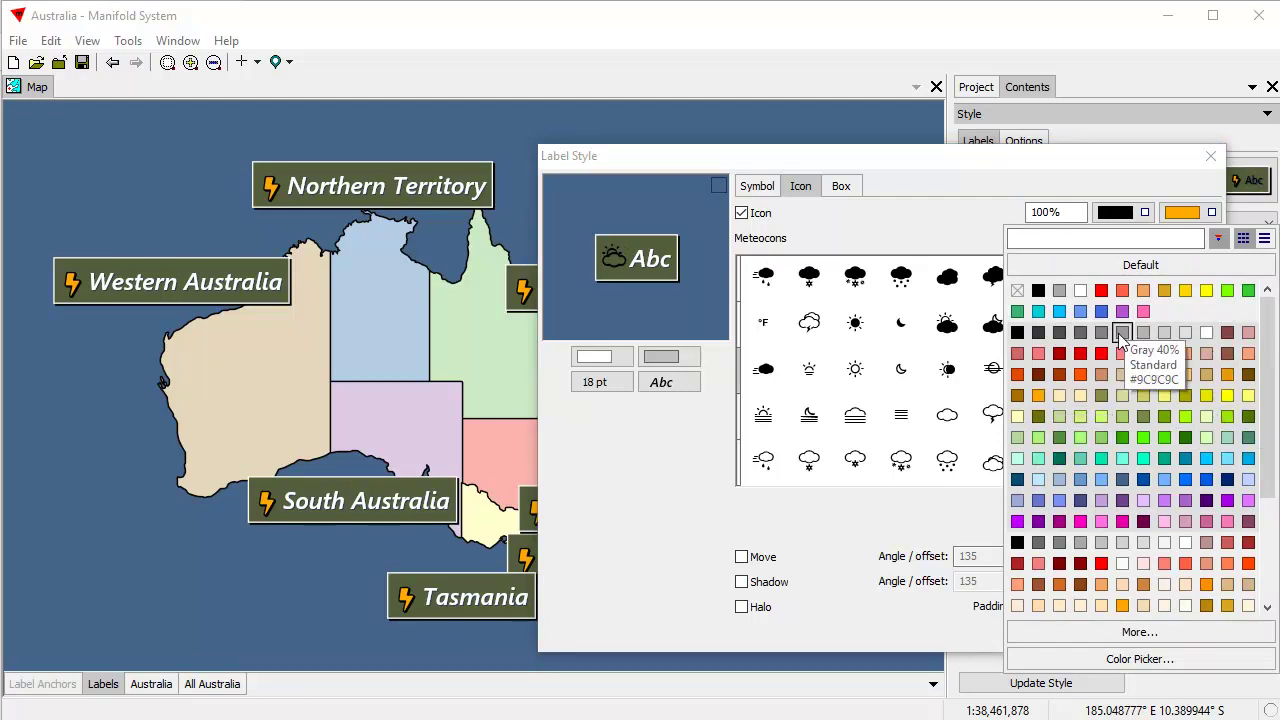
pyautogui.click(1190, 295)
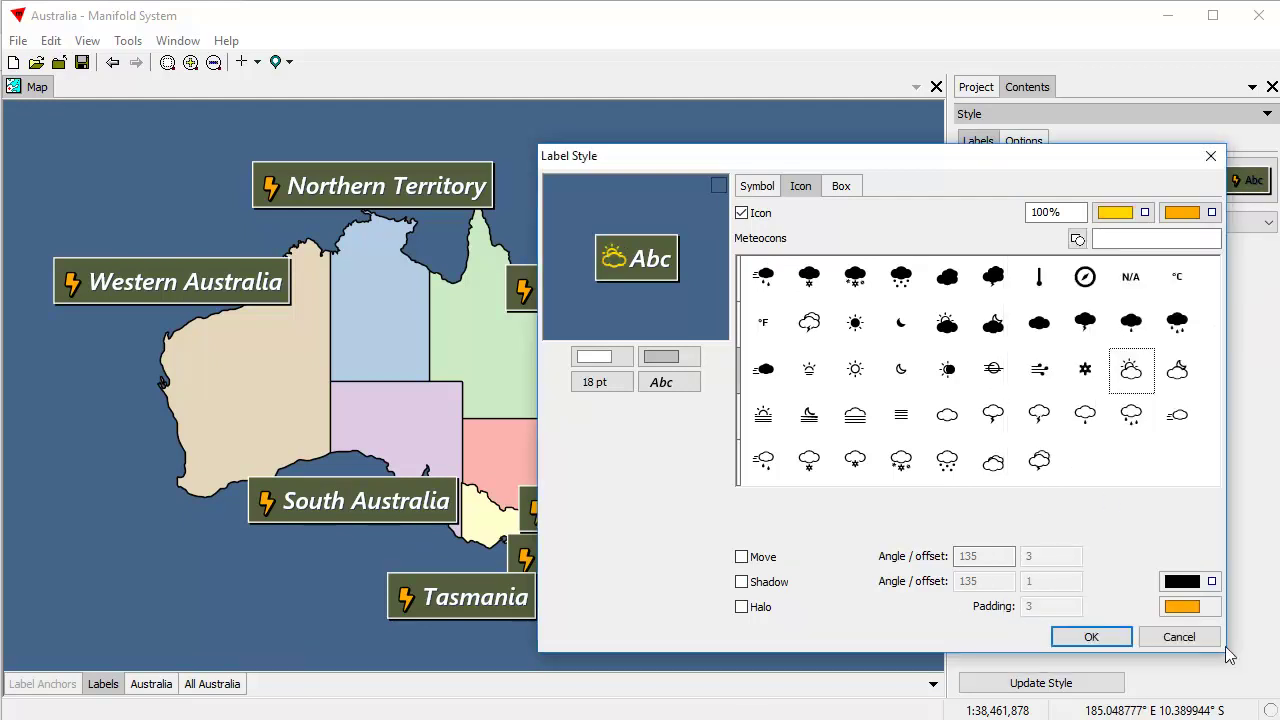
pyautogui.click(742, 583)
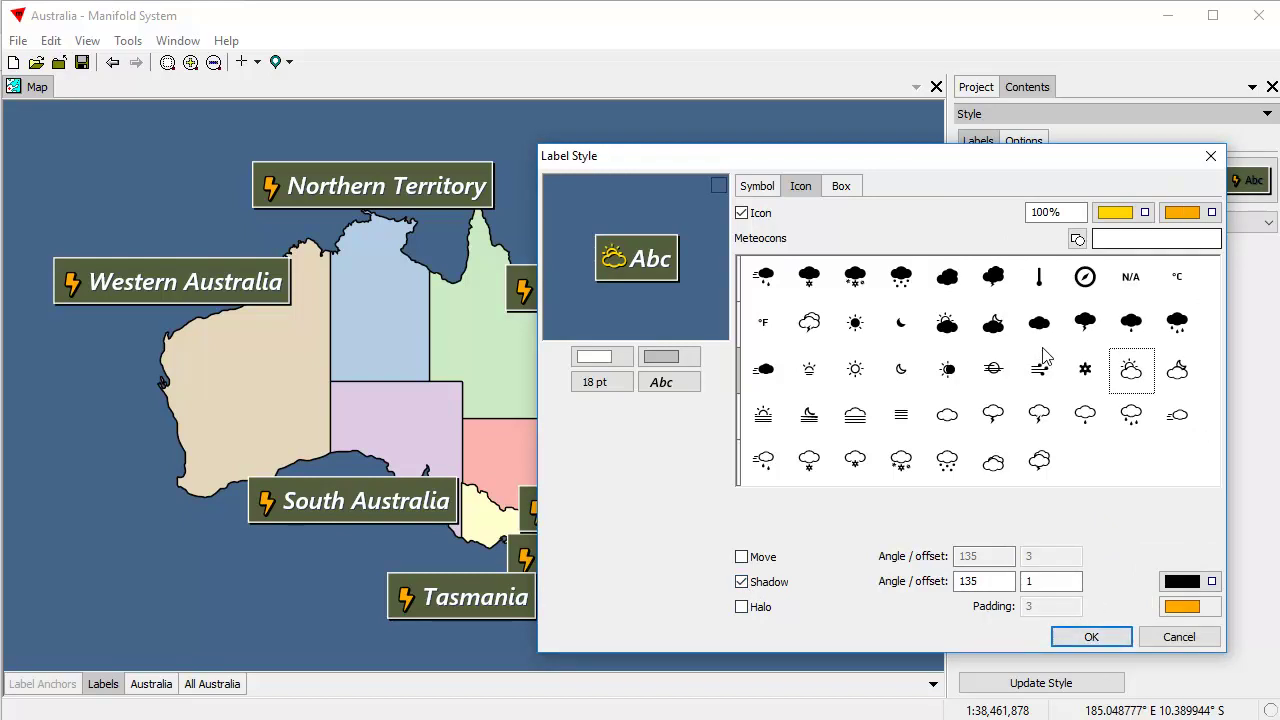
pyautogui.click(1080, 640)
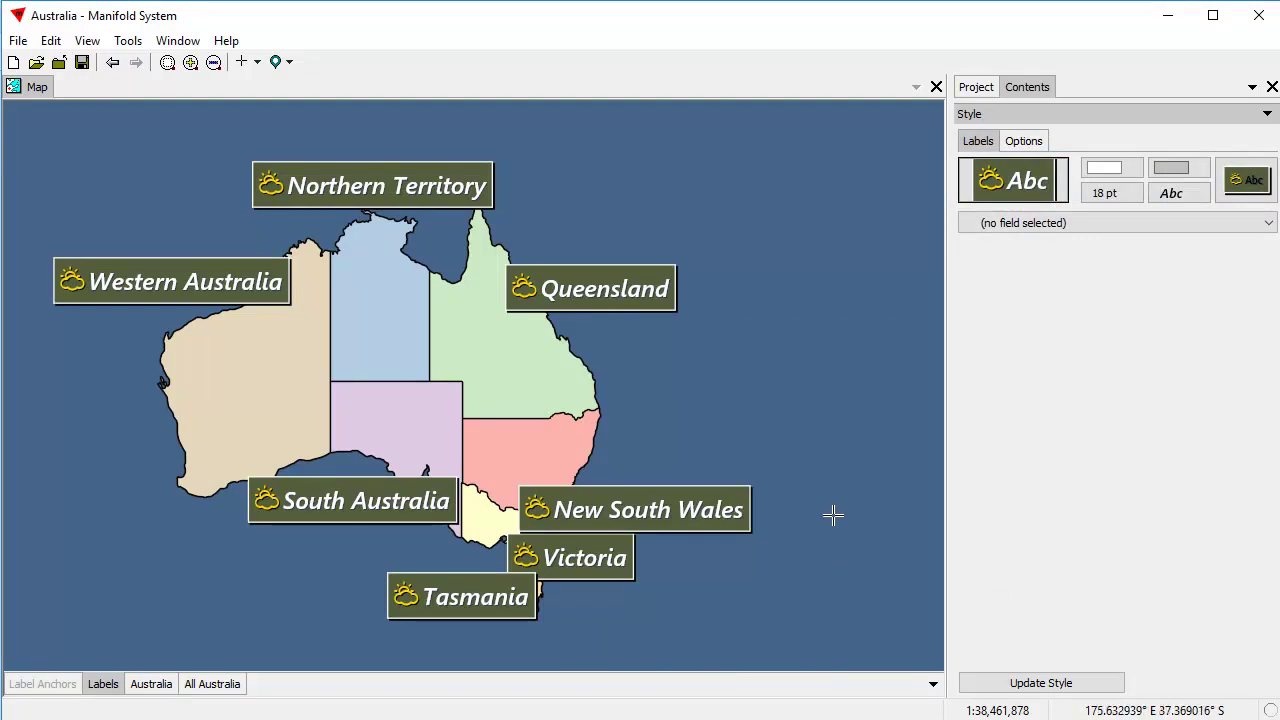
# - Reopen the label style's icon settings and turn off the icon's shadow
pyautogui.click(1015, 185)
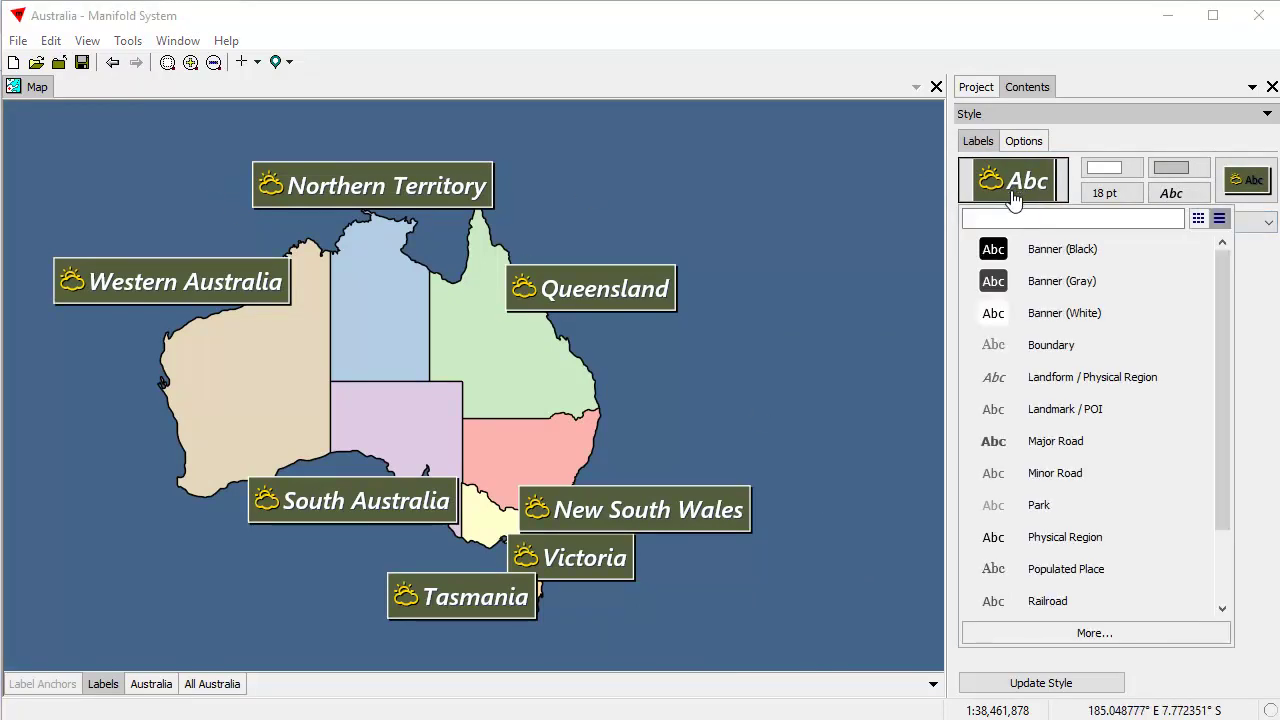
pyautogui.click(1080, 632)
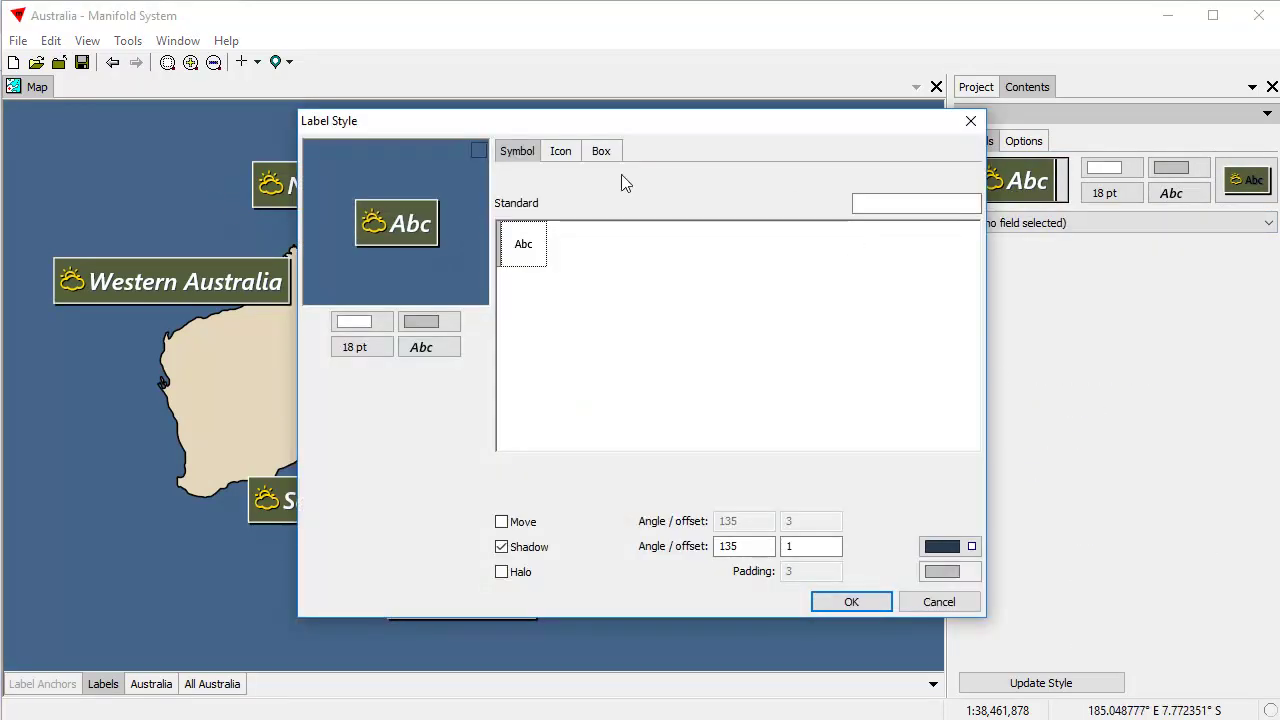
pyautogui.click(560, 151)
pyautogui.moveTo(630, 127); pyautogui.dragTo(913, 144)
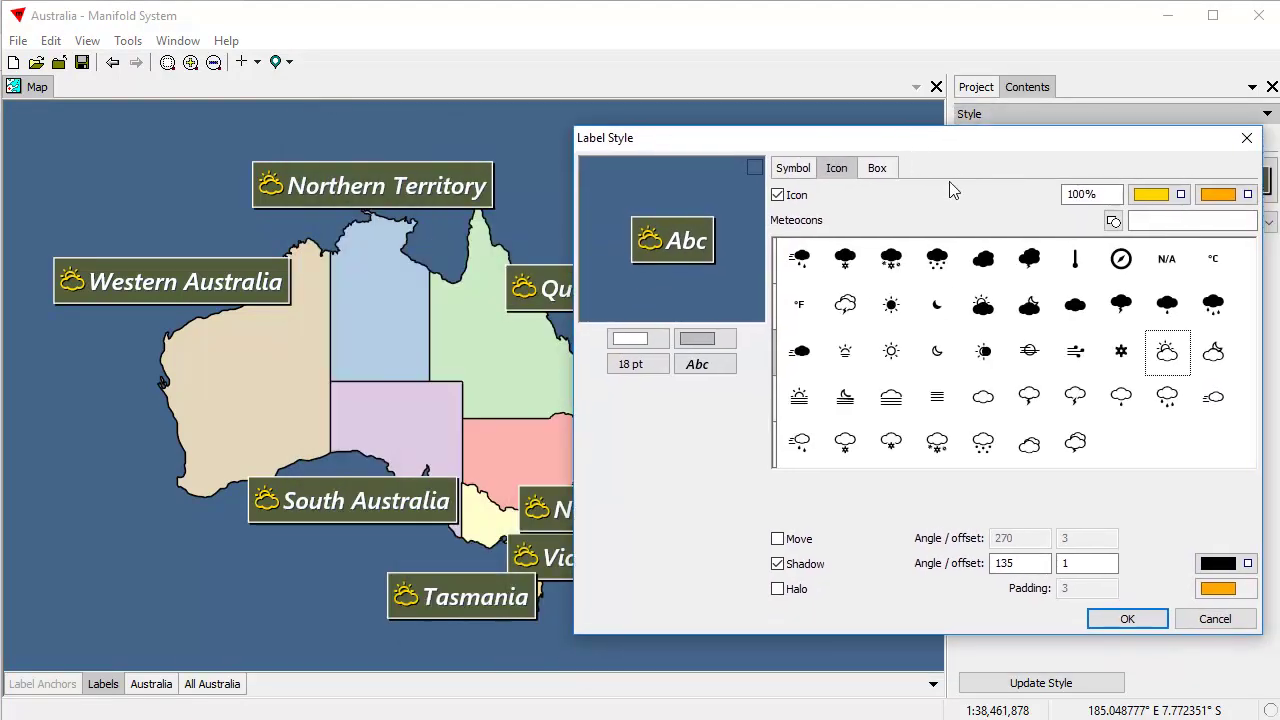
pyautogui.click(778, 564)
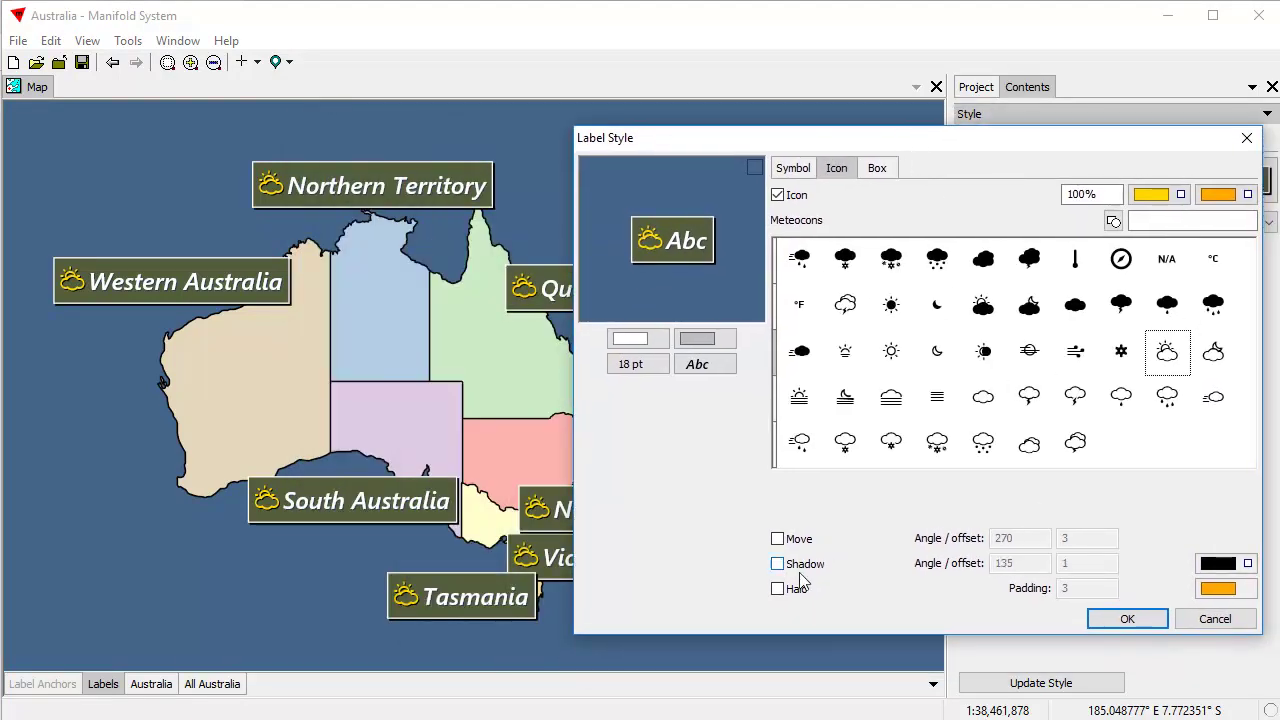
# - Switch the label icons to the Images set with the avocado picture, set the icon size to 200%, and apply the style
pyautogui.click(1113, 220)
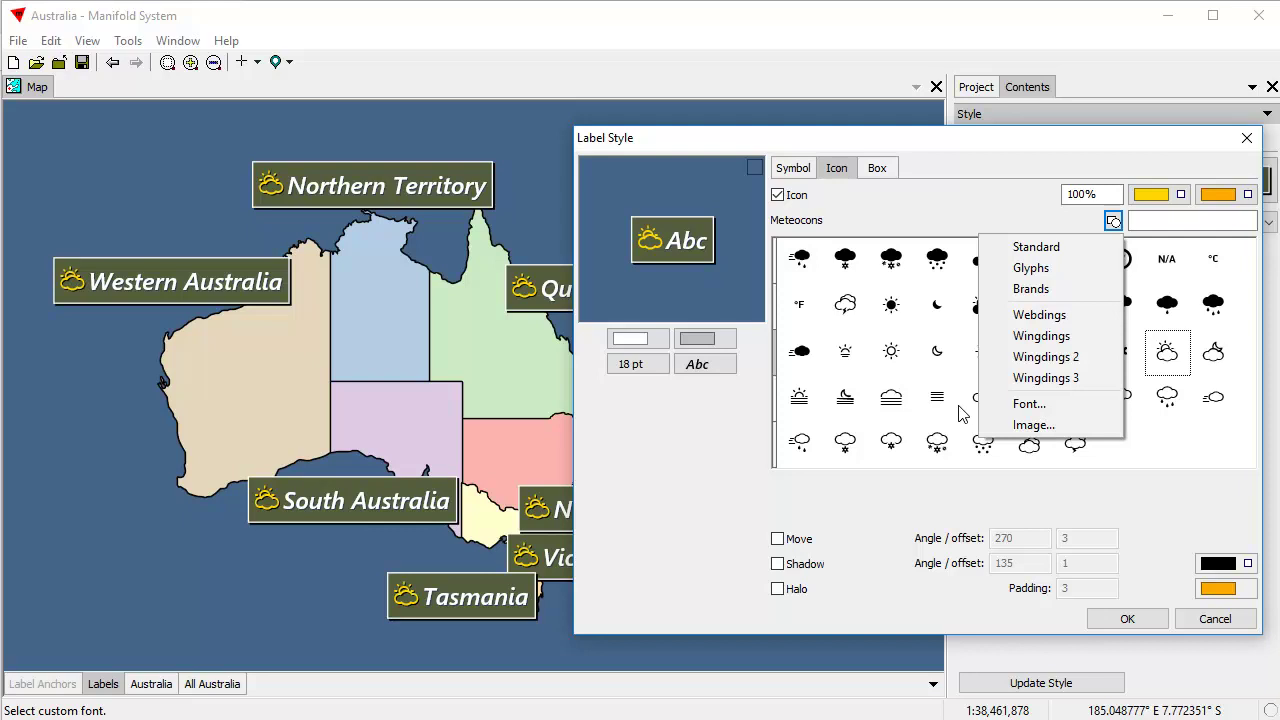
pyautogui.click(1030, 425)
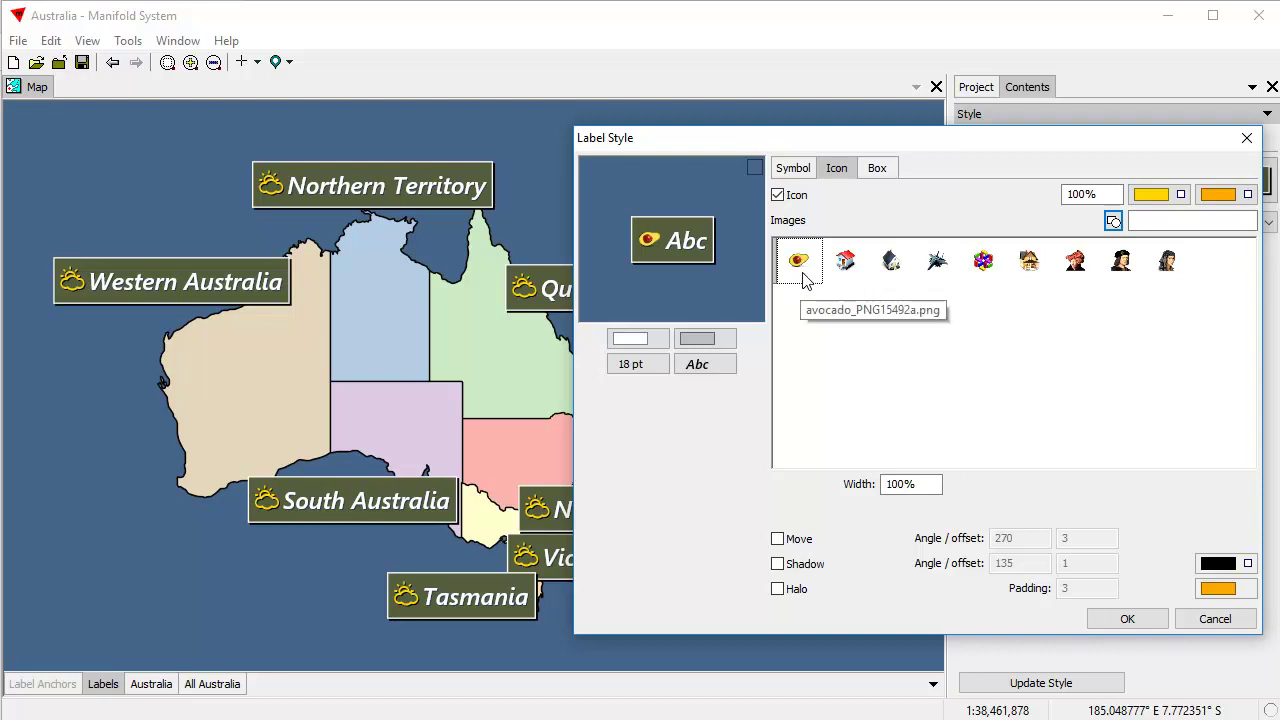
pyautogui.moveTo(1074, 194); pyautogui.dragTo(1048, 194)
pyautogui.write('2')
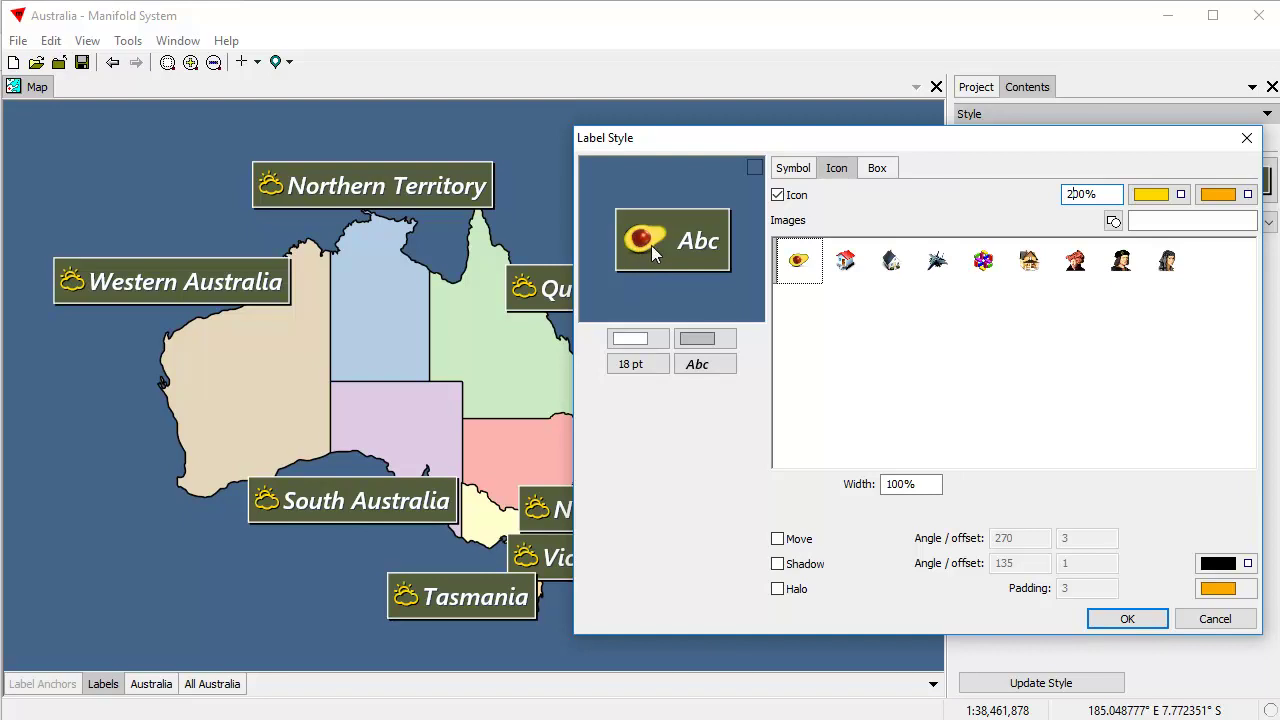
pyautogui.click(1152, 617)
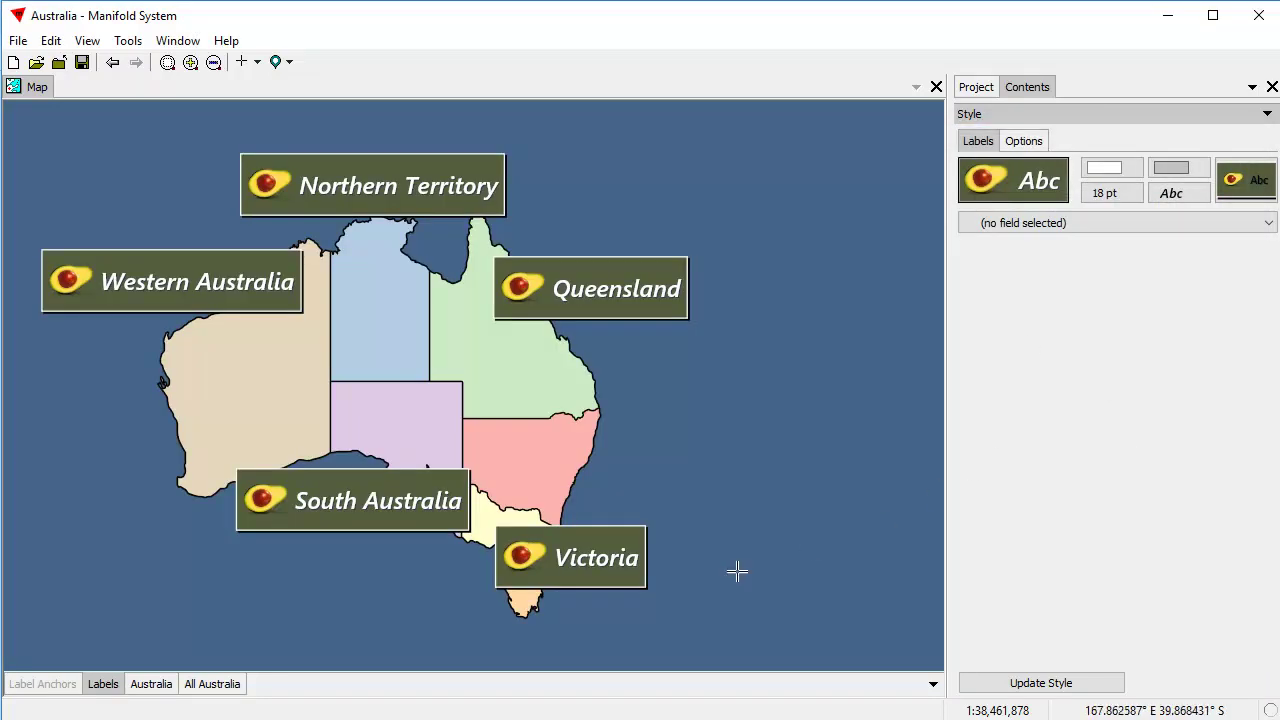
# - Reopen the label style's icon settings, turn on Move for the avocado icon, and set its angle to 90
pyautogui.click(995, 188)
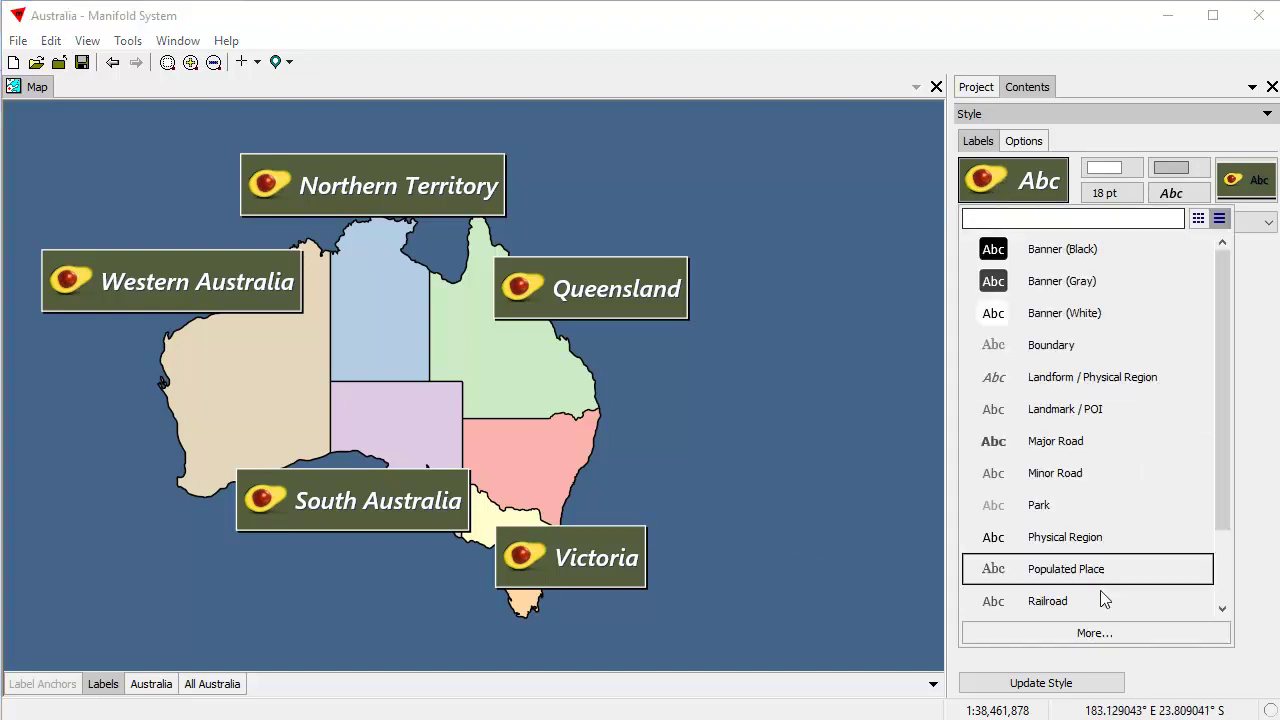
pyautogui.click(1111, 631)
pyautogui.click(562, 152)
pyautogui.moveTo(600, 128); pyautogui.dragTo(851, 125)
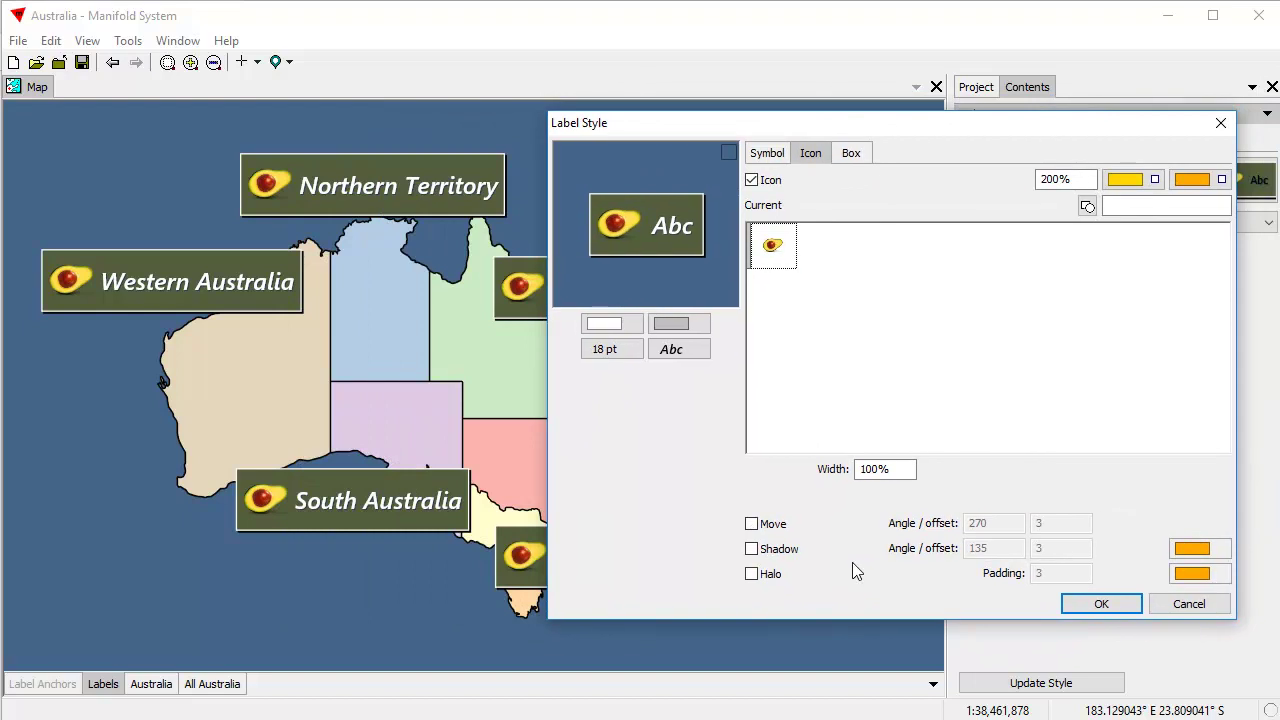
pyautogui.click(751, 523)
pyautogui.moveTo(985, 522); pyautogui.dragTo(928, 527)
pyautogui.write('90')
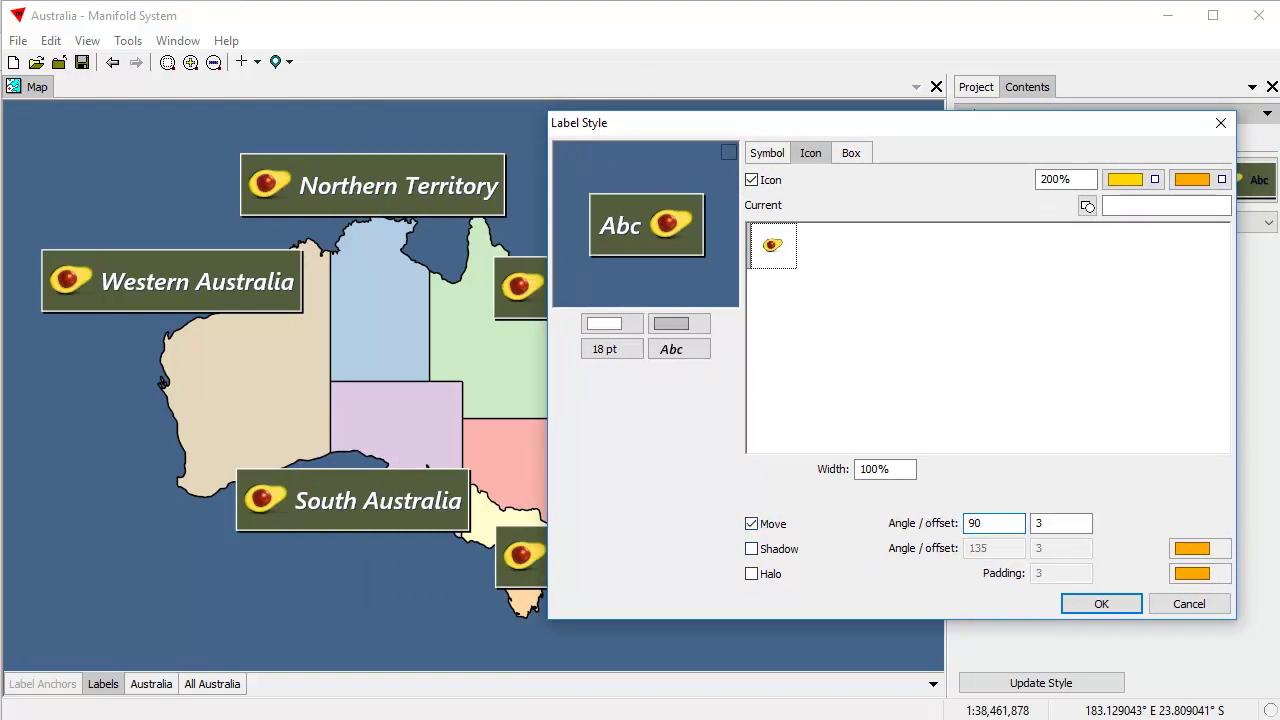
# - Try an icon move offset of 10, change it to 20, and apply the label style
pyautogui.click(1043, 523)
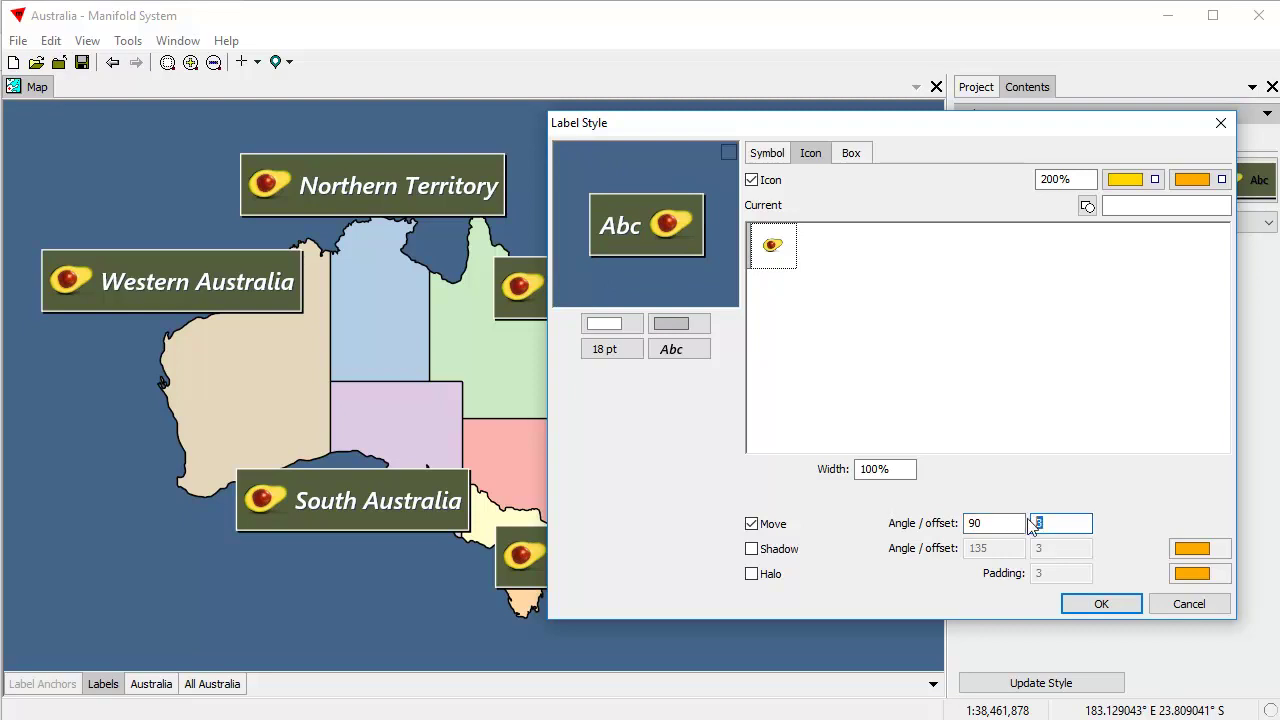
pyautogui.write('10')
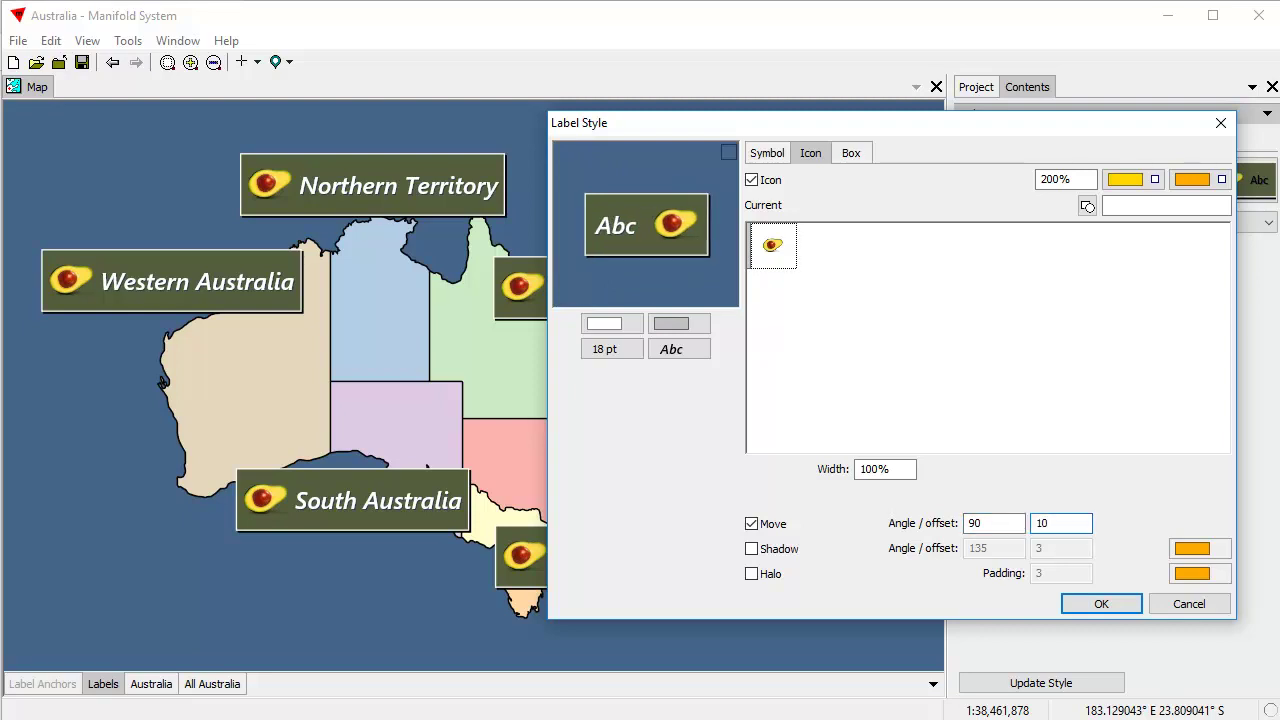
pyautogui.press('BackSpace')
pyautogui.press('BackSpace')
pyautogui.write('2')
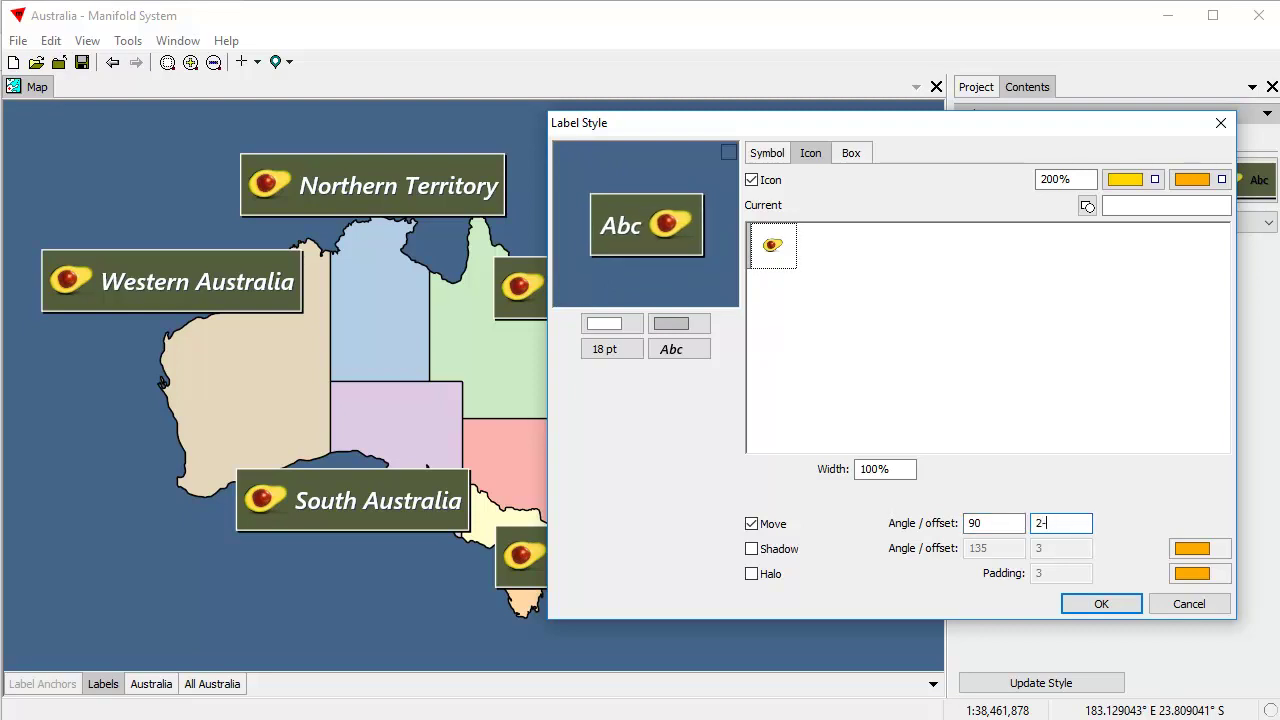
pyautogui.write('0')
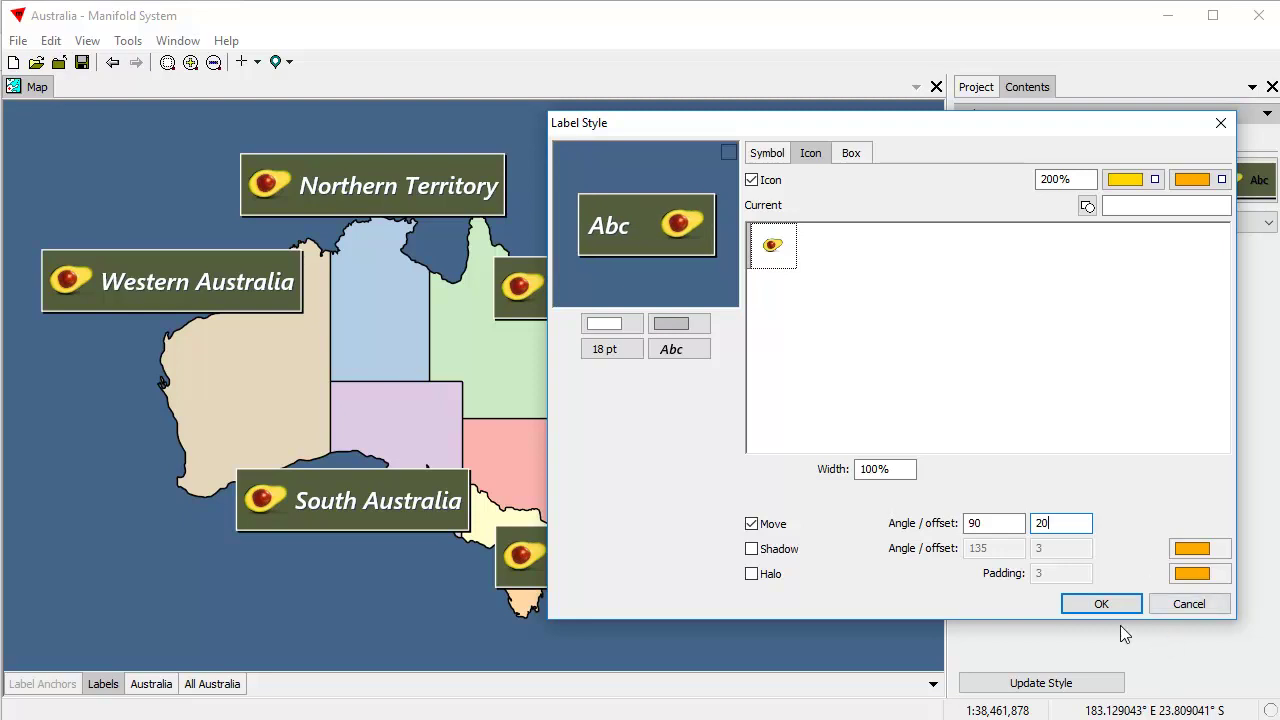
pyautogui.click(1101, 603)
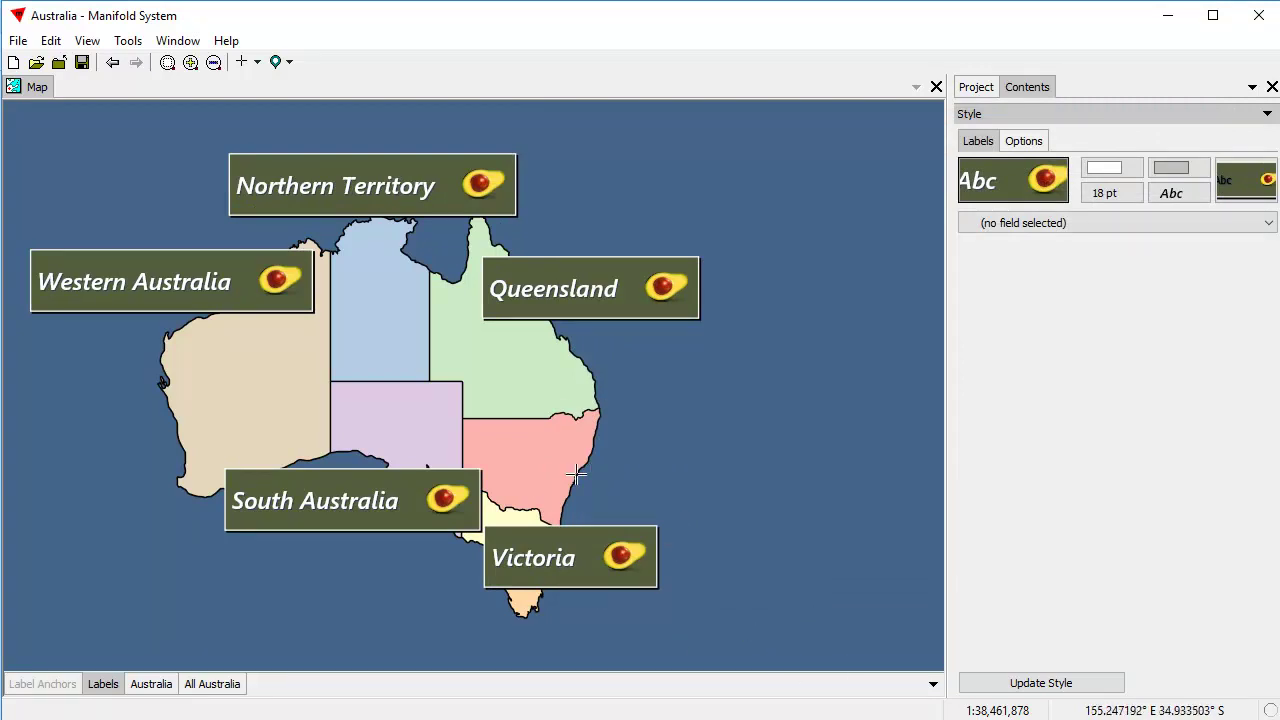
# - Try the labels at 12 pt and return their size to 18 pt
pyautogui.click(1112, 200)
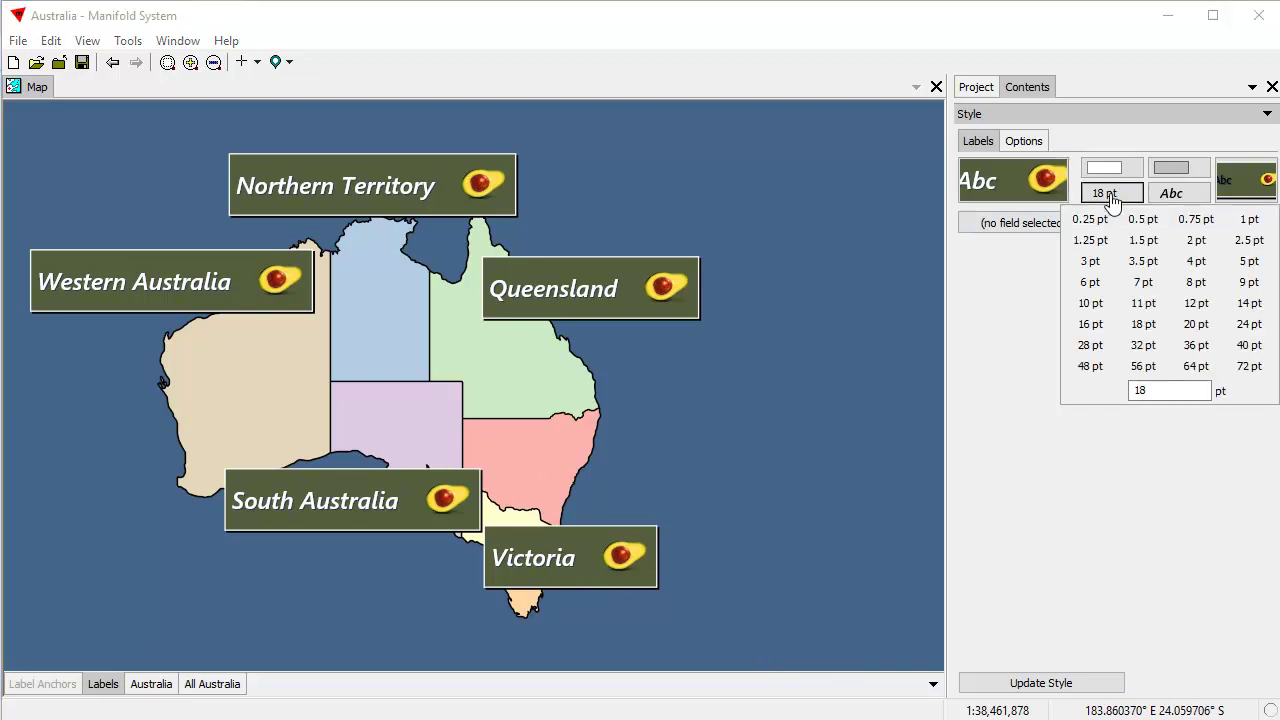
pyautogui.click(1190, 305)
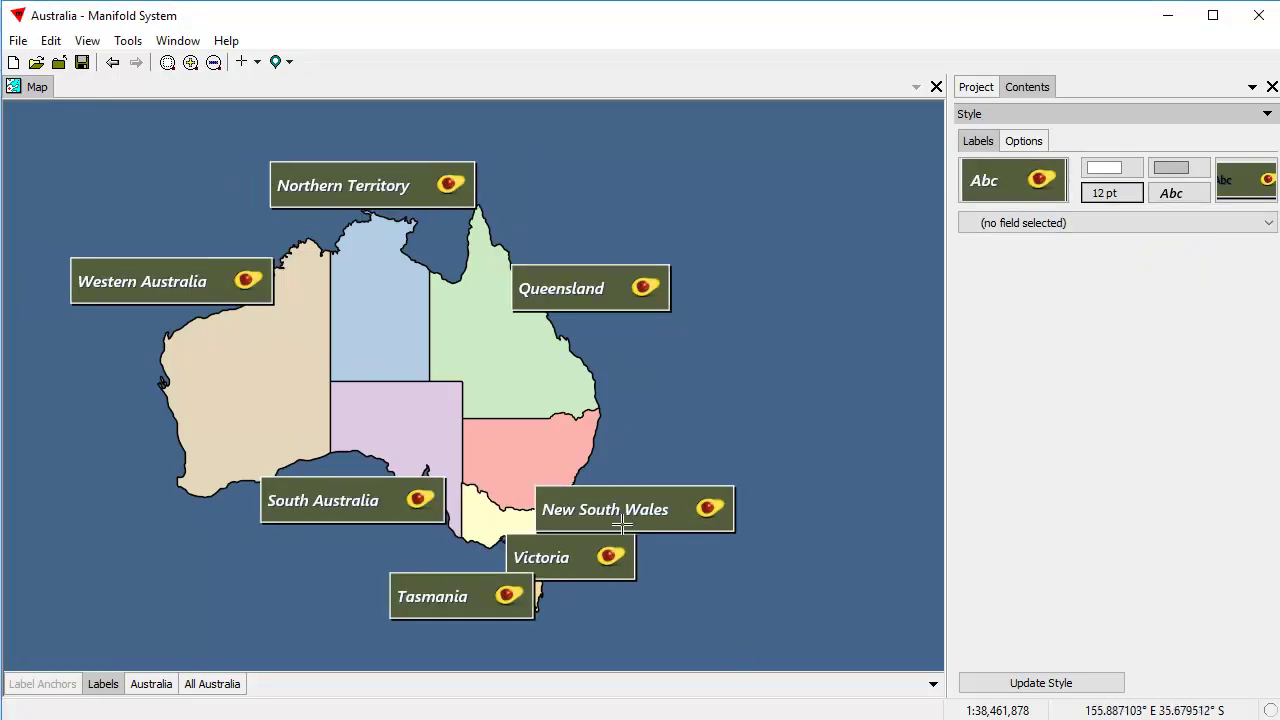
pyautogui.click(1109, 199)
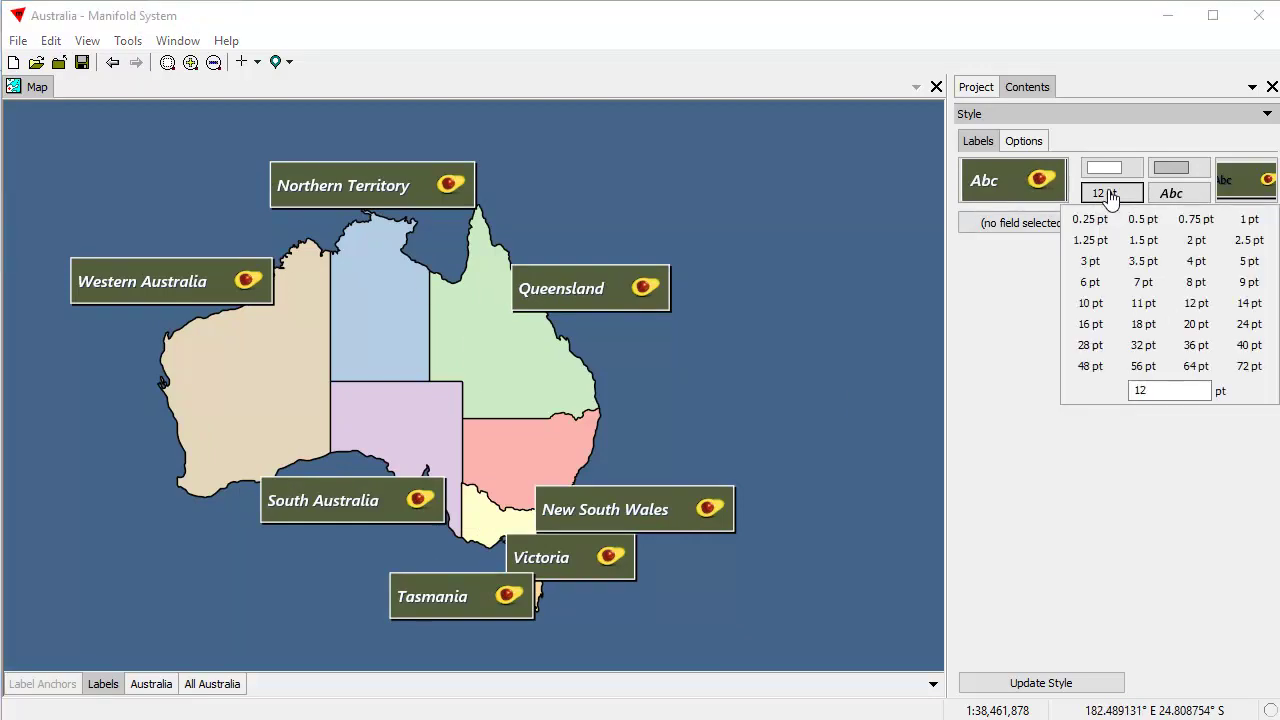
pyautogui.click(1145, 328)
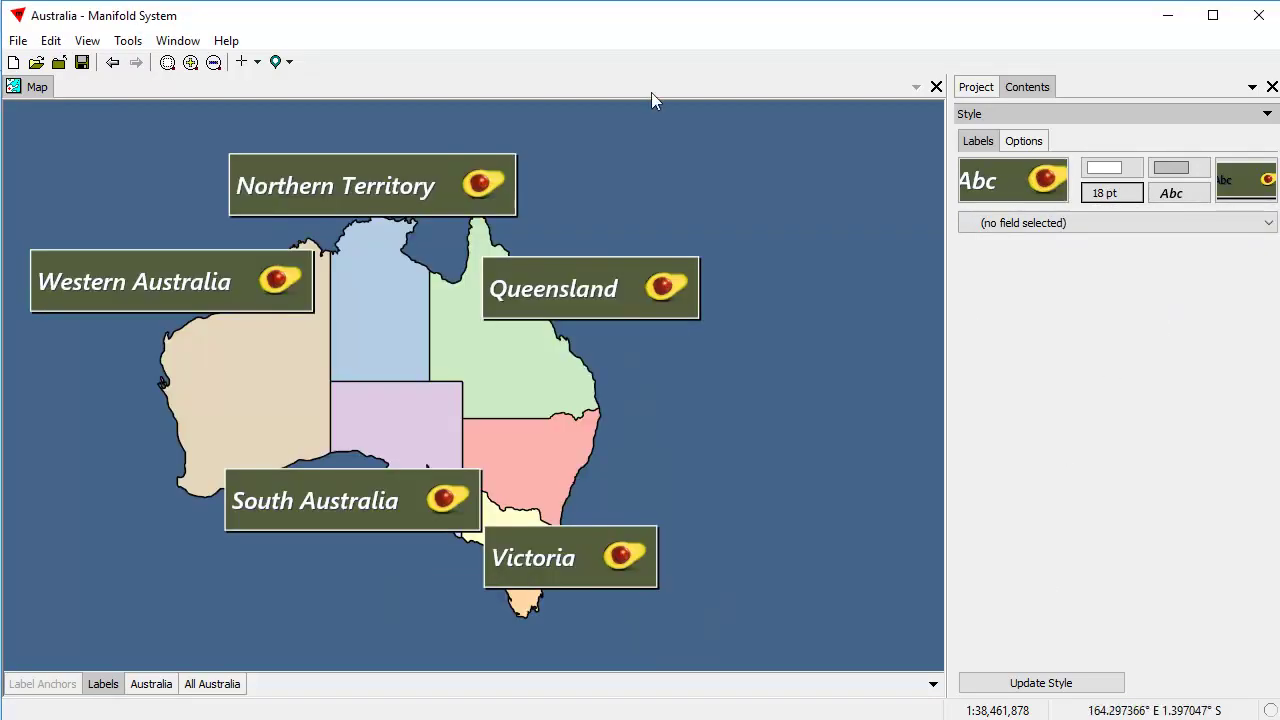
# - Reopen the label style's icon settings and turn off Move for the avocado icon
pyautogui.click(1008, 199)
pyautogui.click(1093, 638)
pyautogui.moveTo(715, 128); pyautogui.dragTo(897, 132)
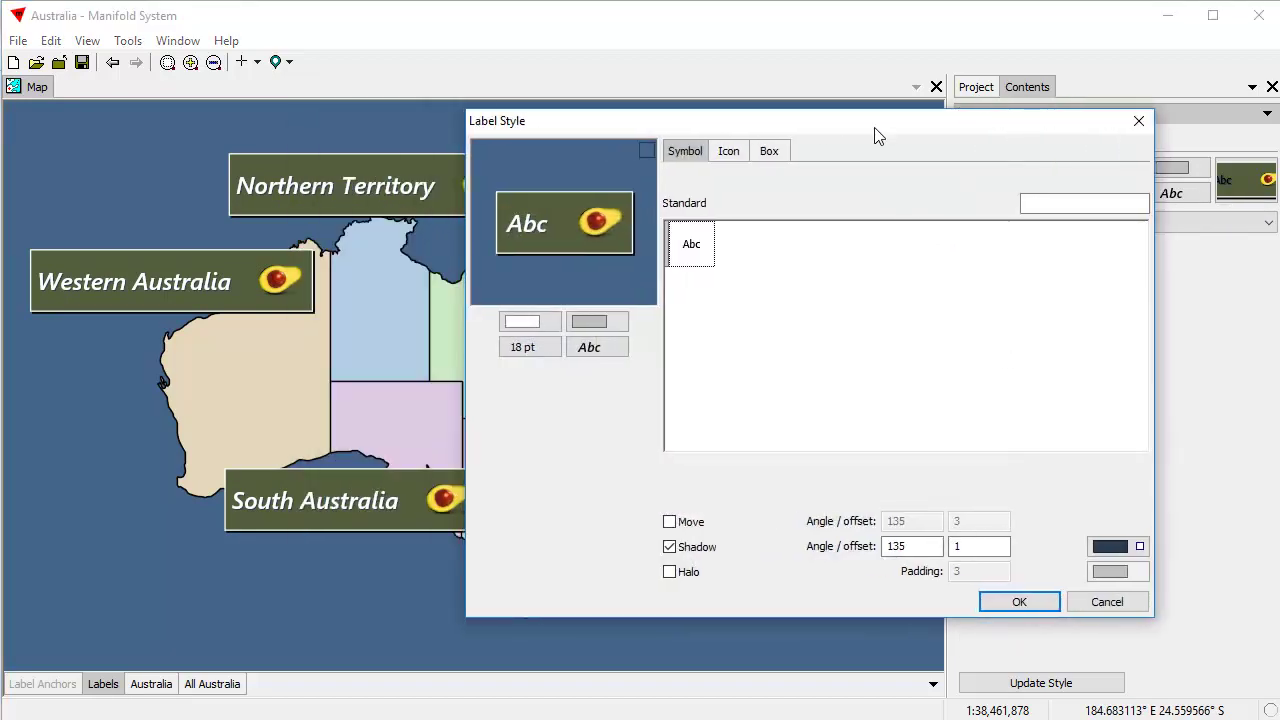
pyautogui.click(729, 152)
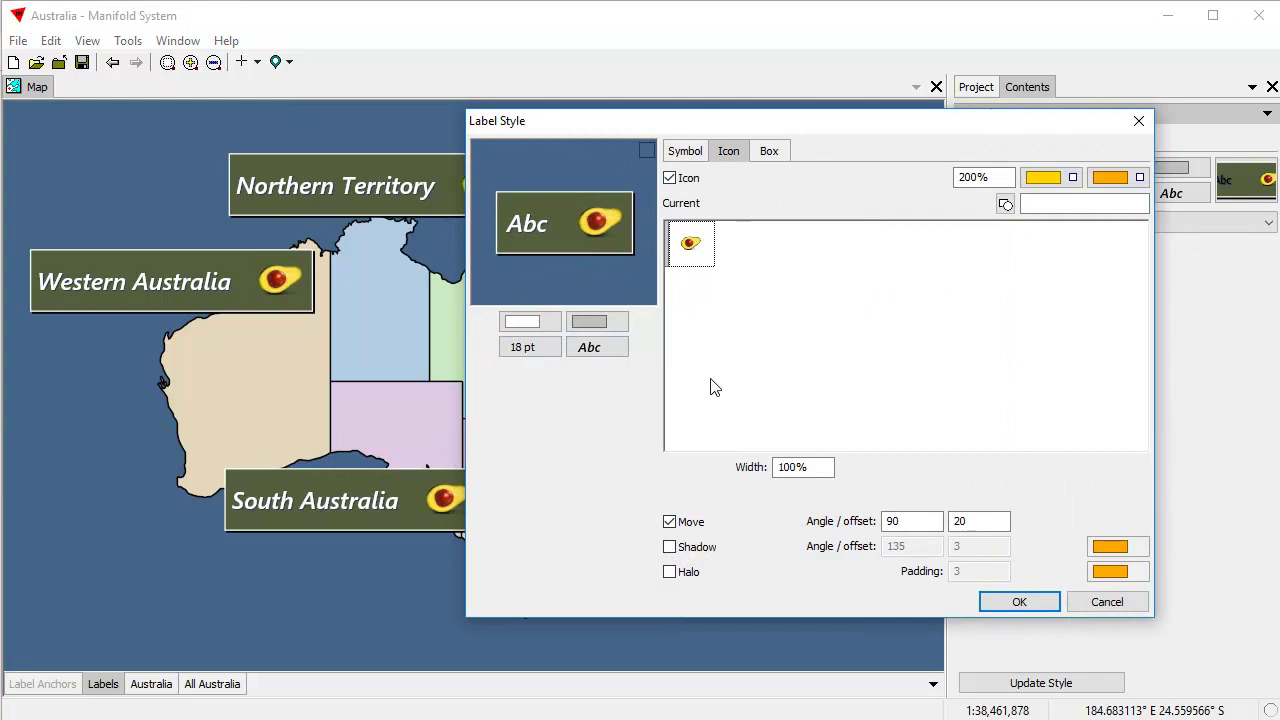
pyautogui.click(670, 522)
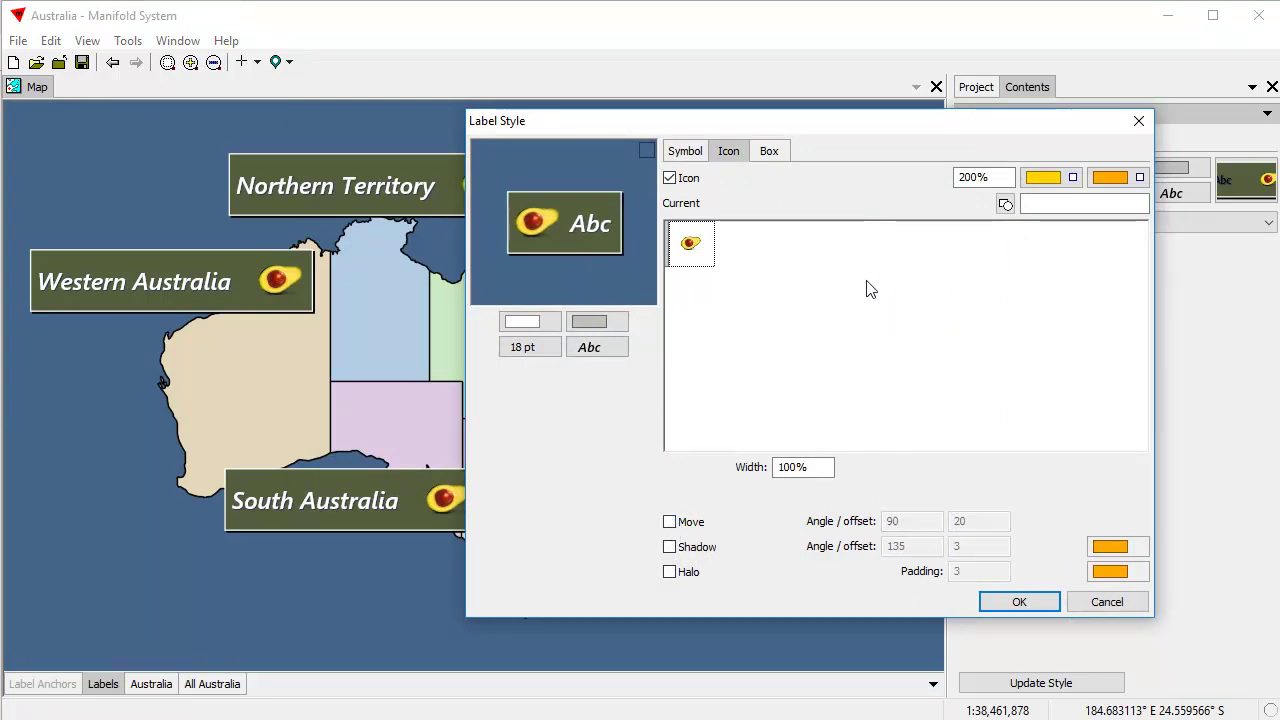
# - Switch the label icons to the Images set and start adding image files to it
pyautogui.click(1005, 204)
pyautogui.click(971, 409)
pyautogui.rightClick(793, 297)
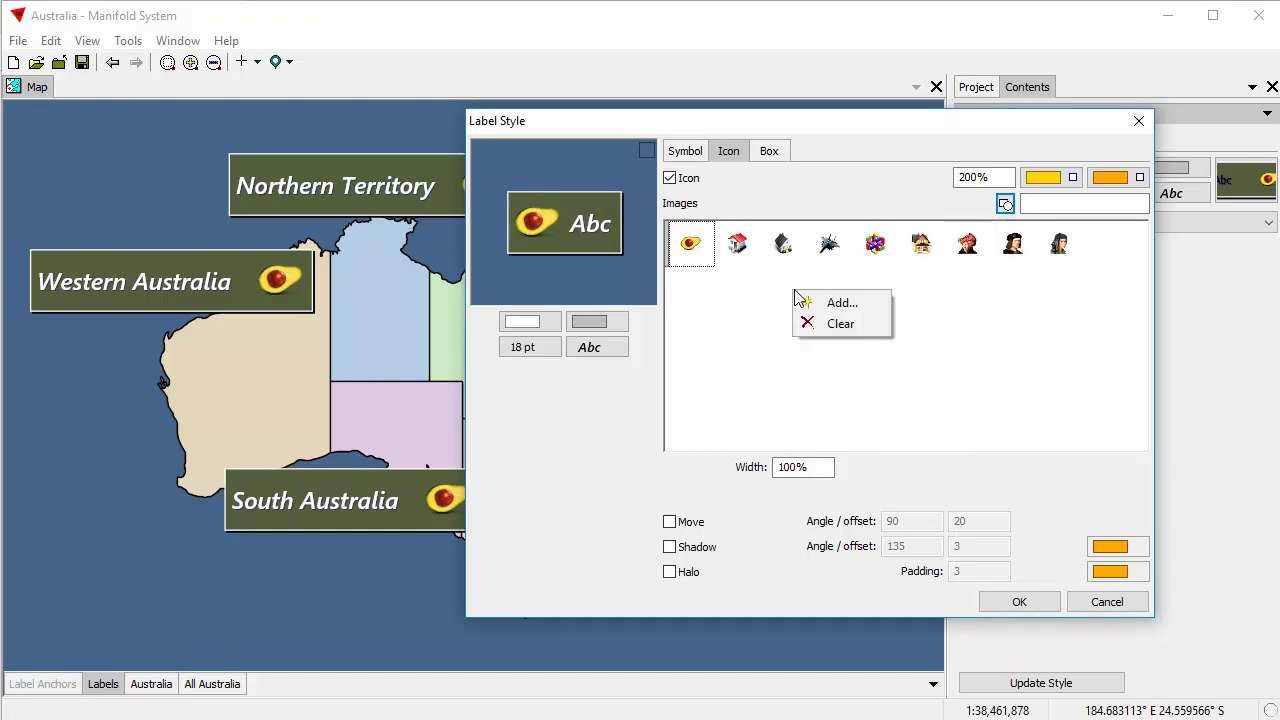
pyautogui.click(835, 303)
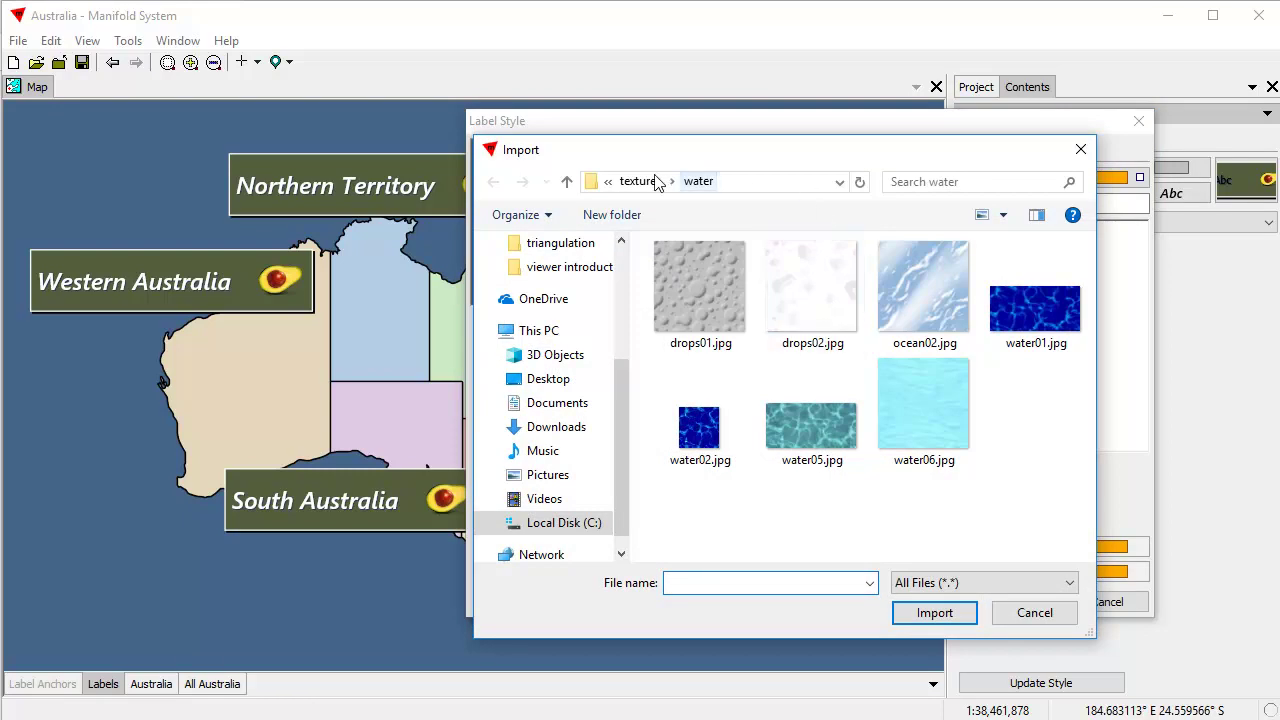
# - Add the bead images 20.png through 22_dk.png from the beads folder to the Images icon set
pyautogui.click(565, 182)
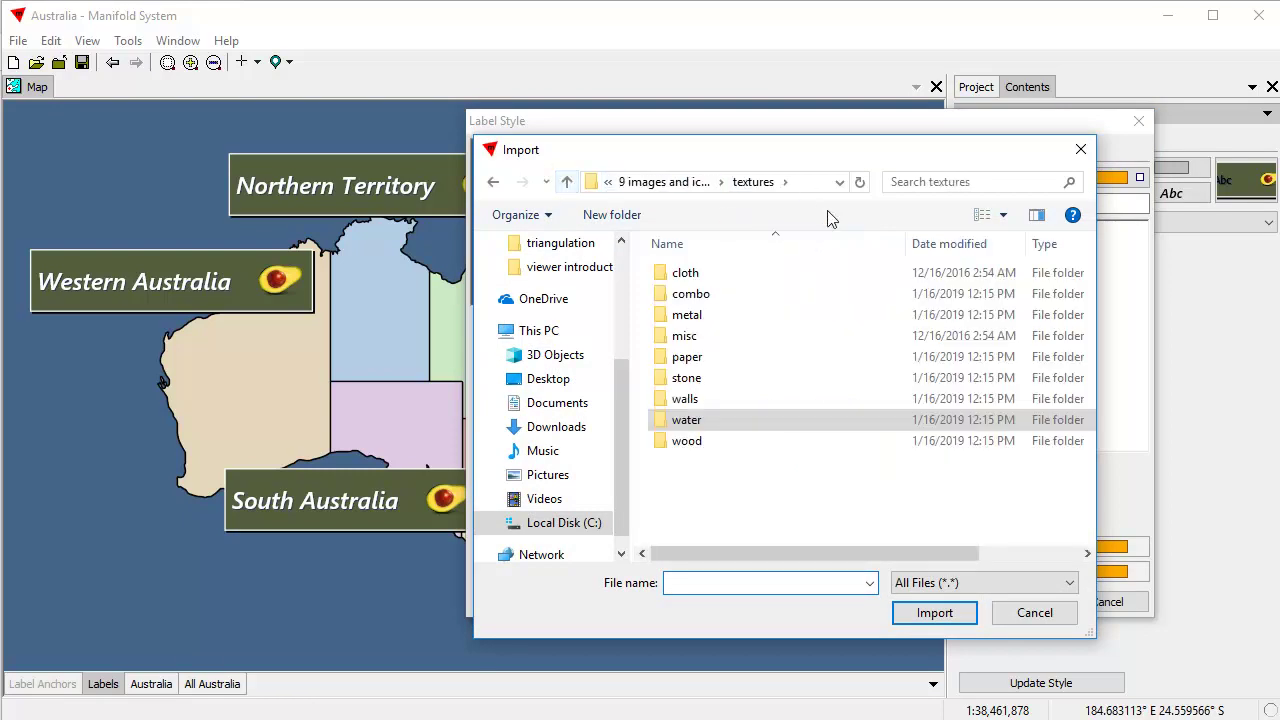
pyautogui.click(565, 182)
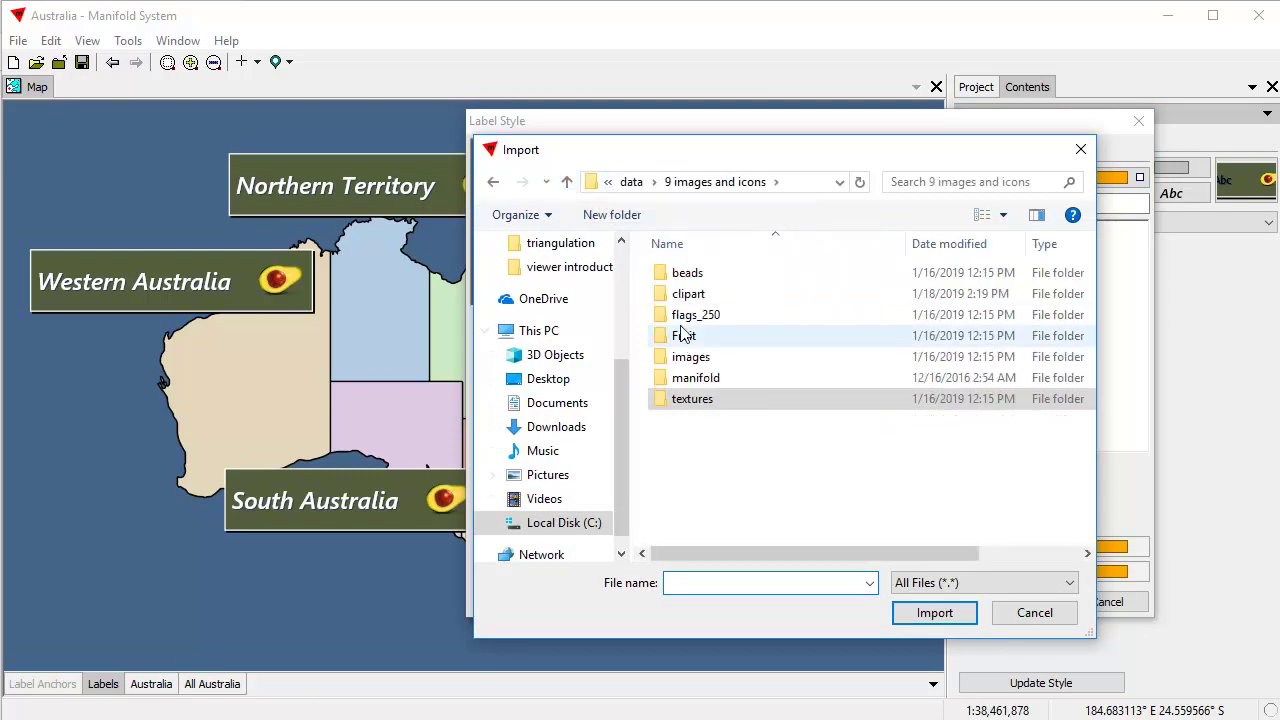
pyautogui.doubleClick(686, 272)
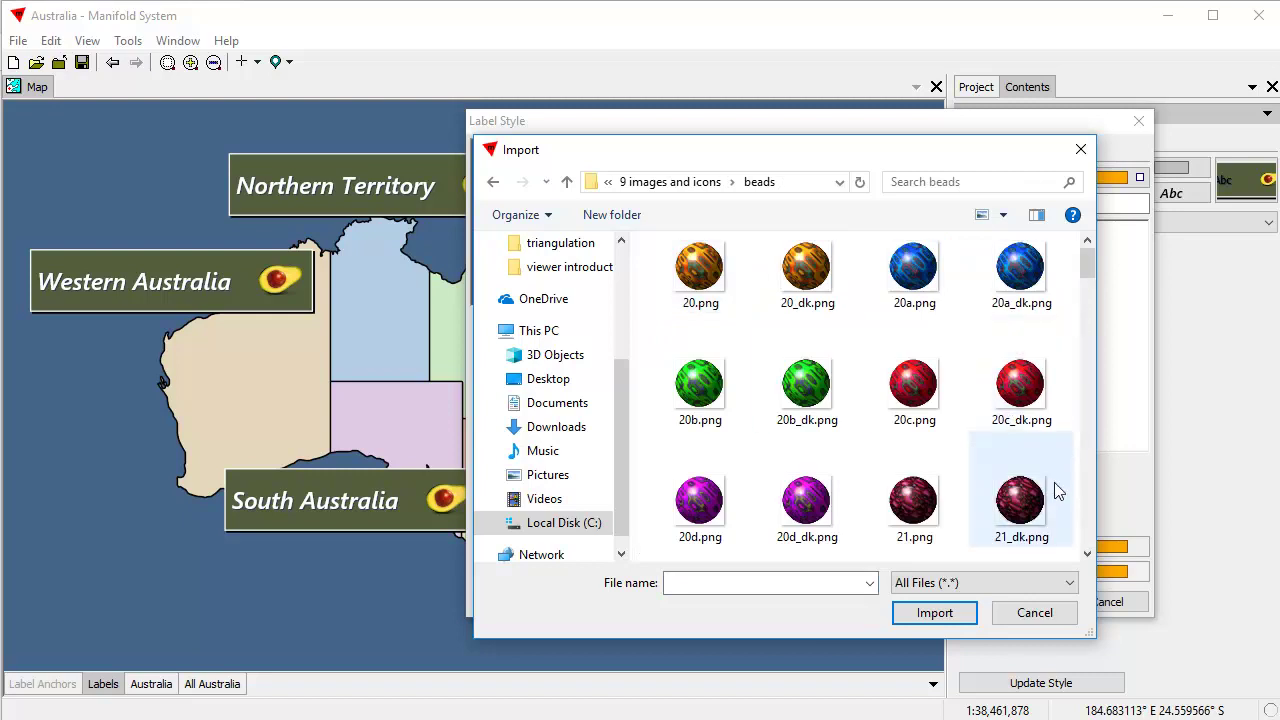
pyautogui.click(700, 275)
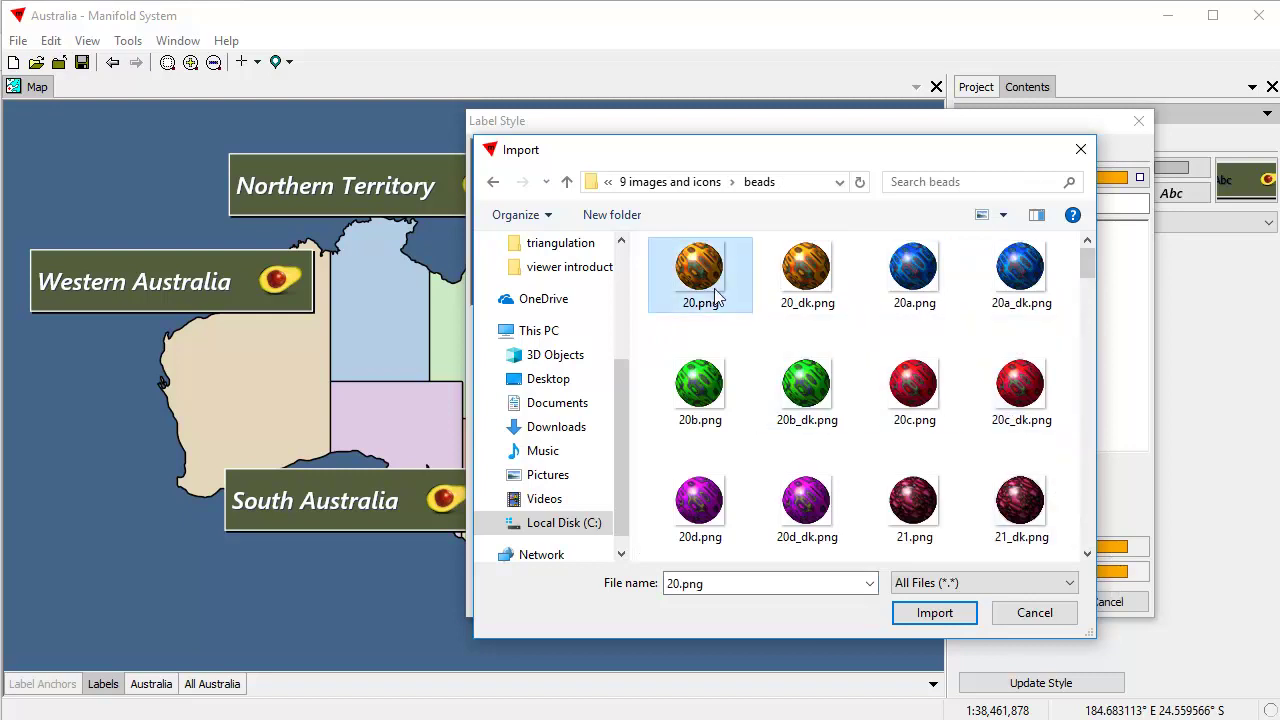
pyautogui.scroll(-5, 1090, 280)
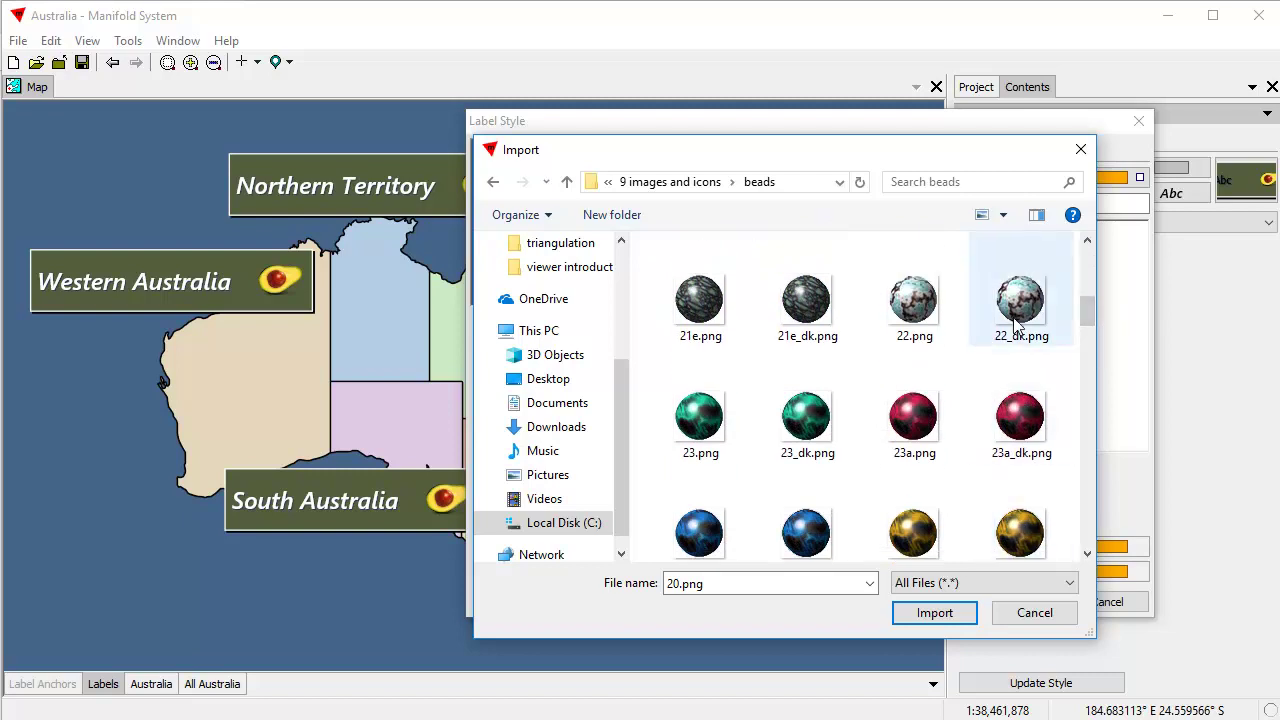
pyautogui.keyDown('shift'); pyautogui.click(1008, 320); pyautogui.keyUp('shift')
pyautogui.click(952, 612)
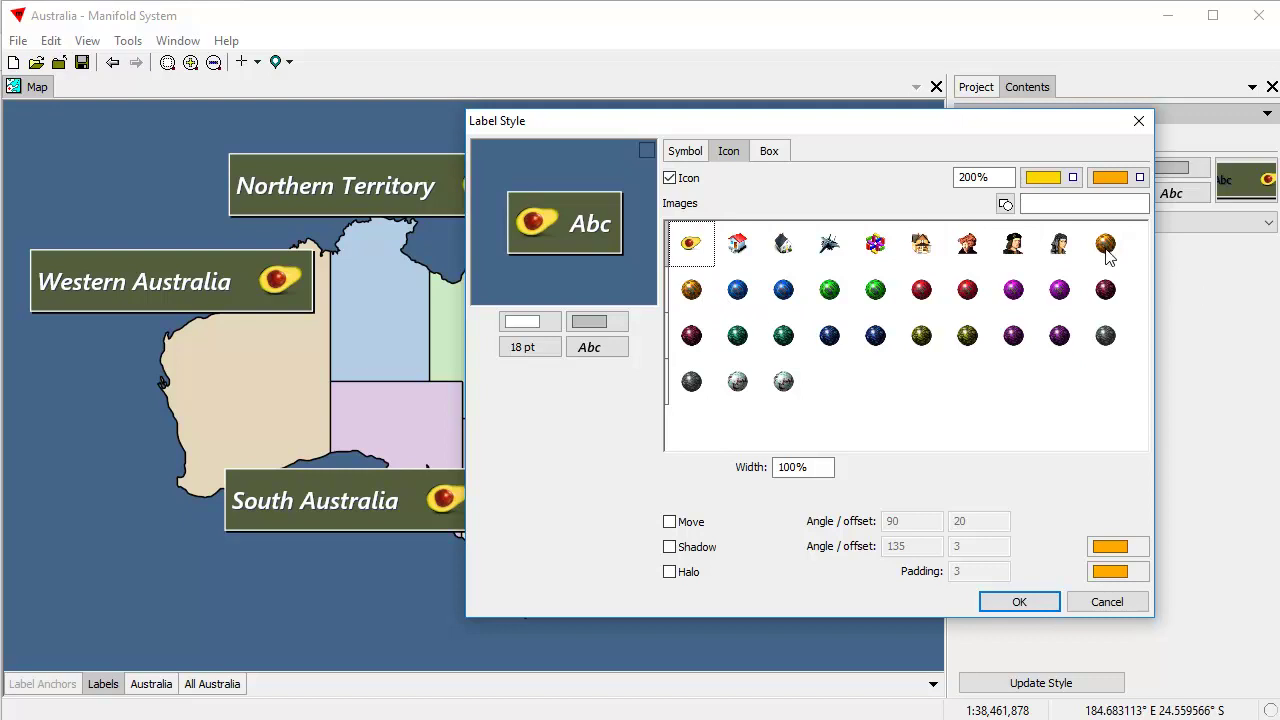
# - Try blue, green, red and dark red beads as the label icon, choose the second orange bead, and apply the style
pyautogui.click(692, 292)
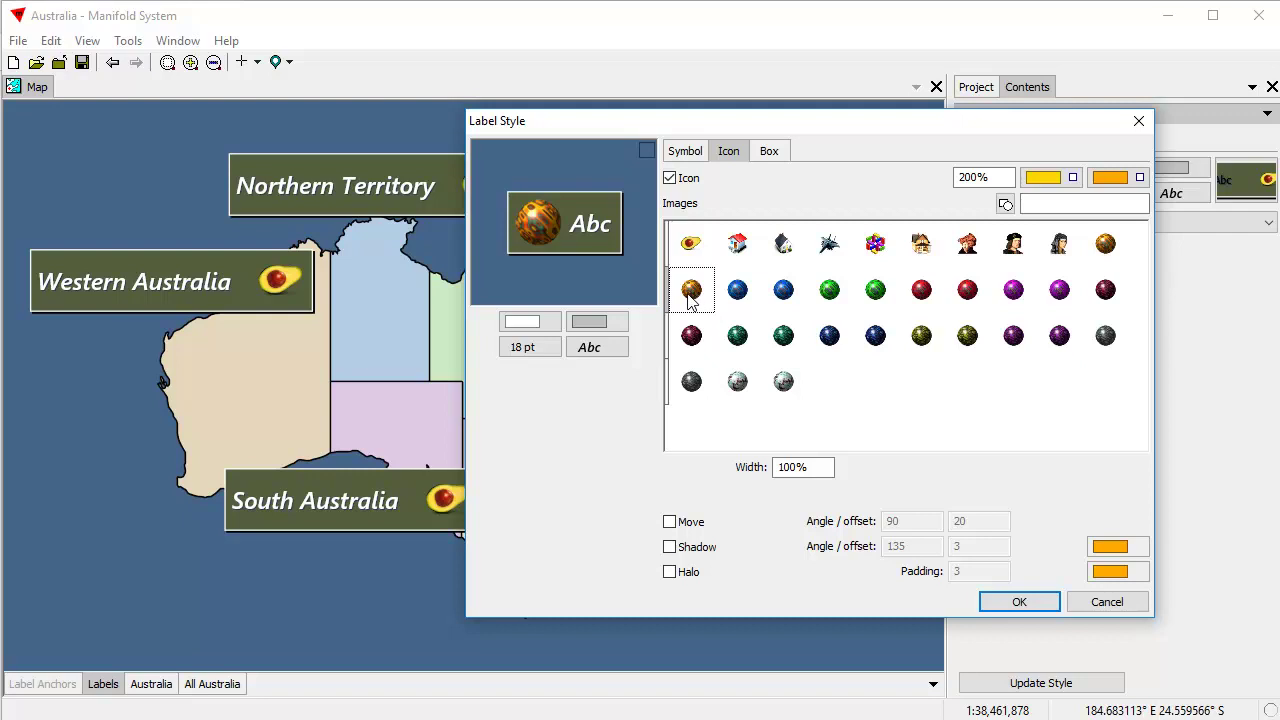
pyautogui.click(738, 292)
pyautogui.click(782, 292)
pyautogui.click(876, 292)
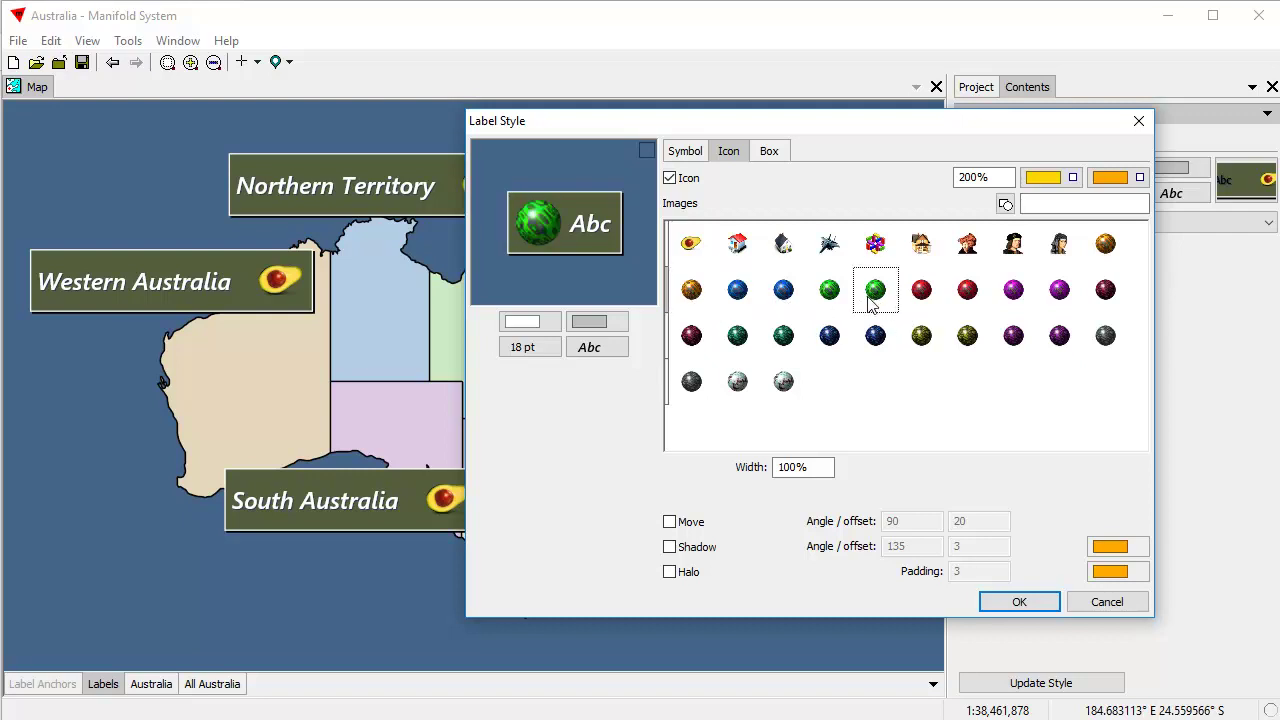
pyautogui.click(966, 292)
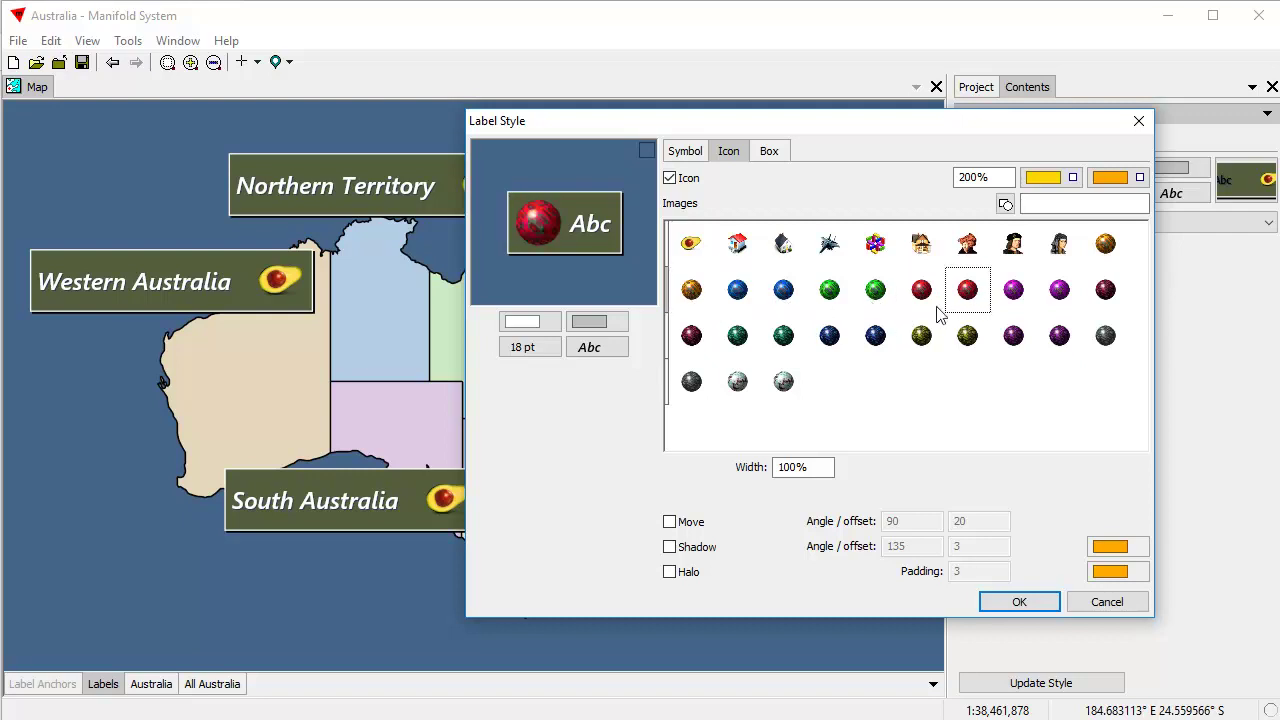
pyautogui.click(1105, 292)
pyautogui.click(692, 292)
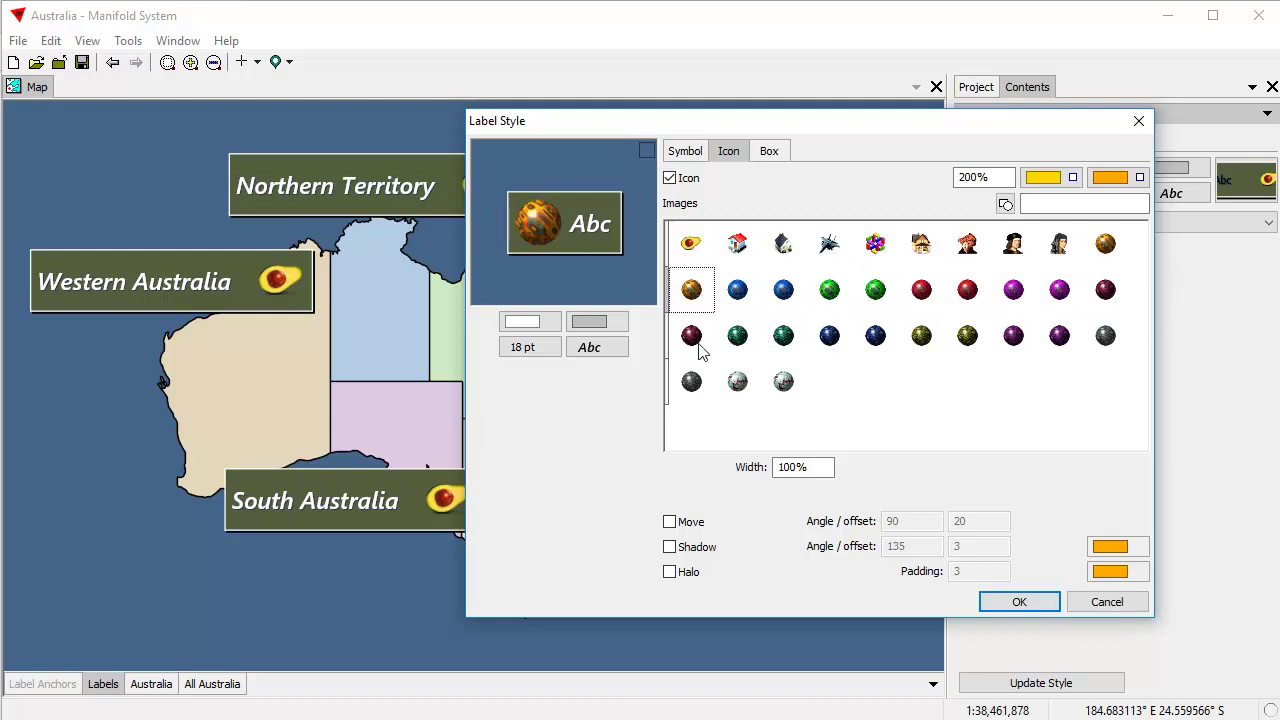
pyautogui.click(1019, 601)
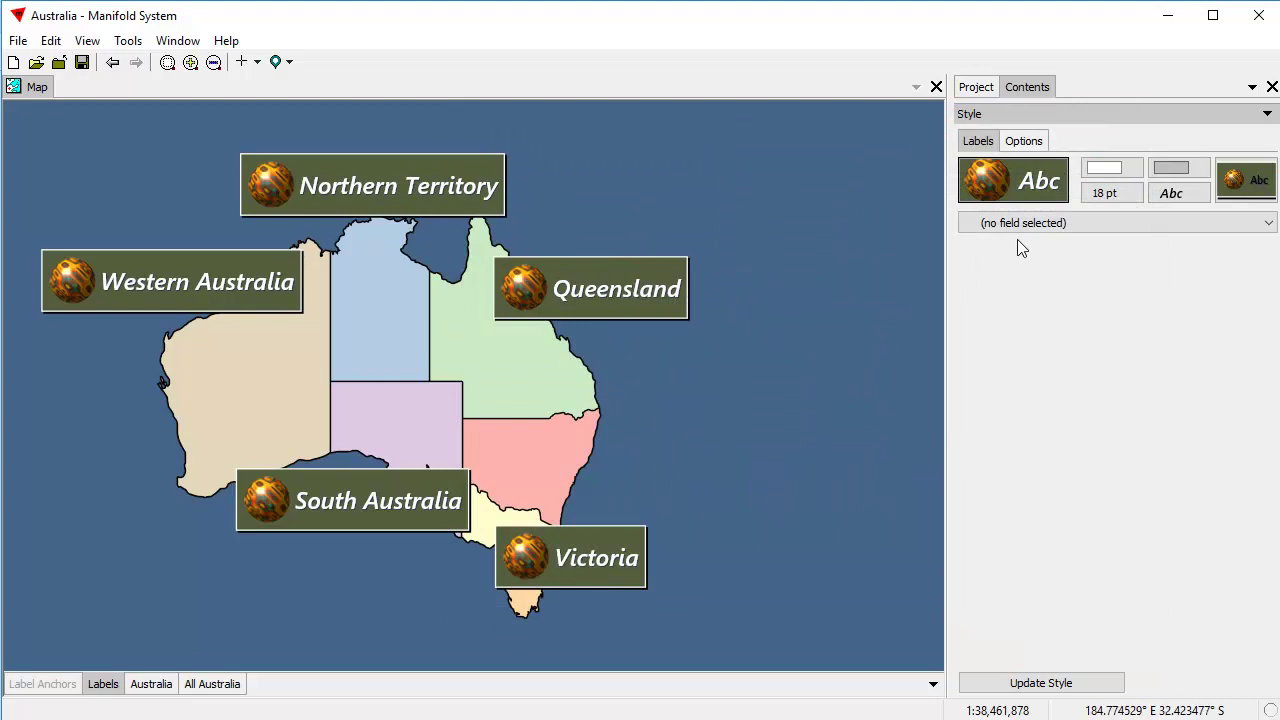
# - Reopen the label style's icon settings, set the bead icon size to 120%, and apply it
pyautogui.click(1018, 197)
pyautogui.click(1128, 626)
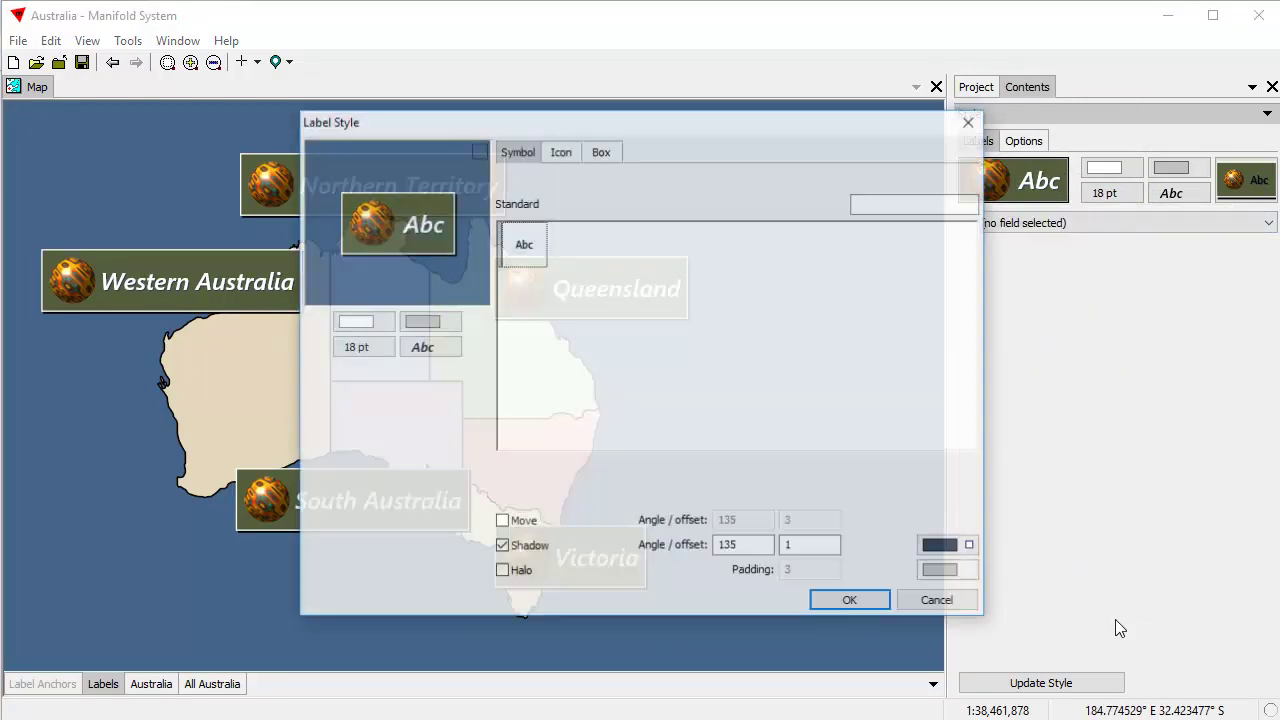
pyautogui.click(561, 155)
pyautogui.moveTo(651, 126); pyautogui.dragTo(902, 150)
pyautogui.click(1049, 204)
pyautogui.press('BackSpace')
pyautogui.write('120')
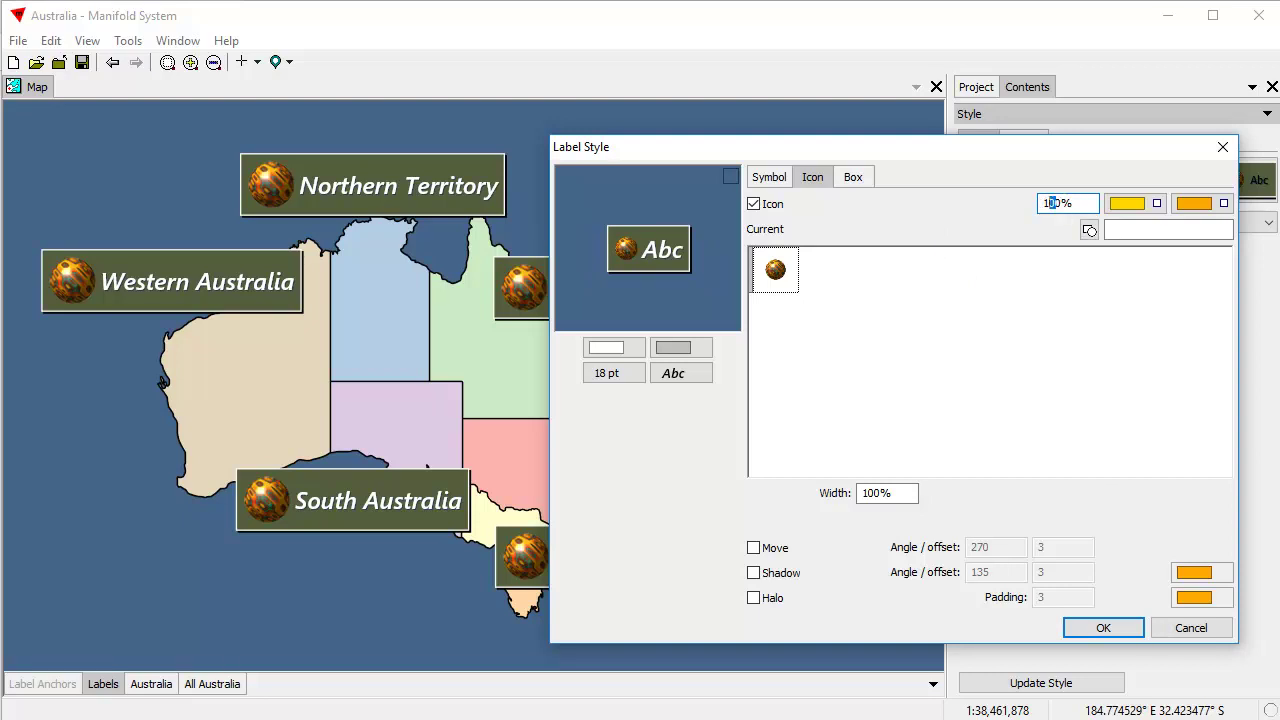
pyautogui.click(1100, 630)
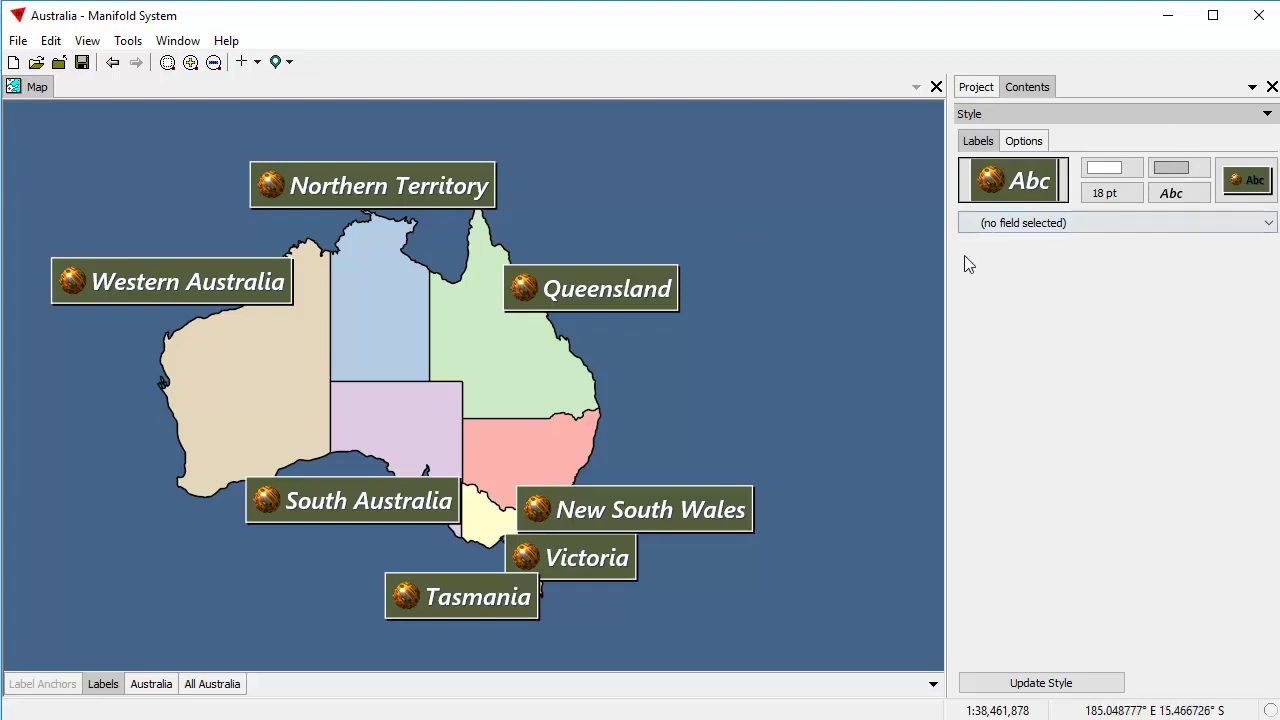
# - Reopen the label style, look through its symbol, icon and box settings, and turn on Halo for the box
pyautogui.click(1010, 195)
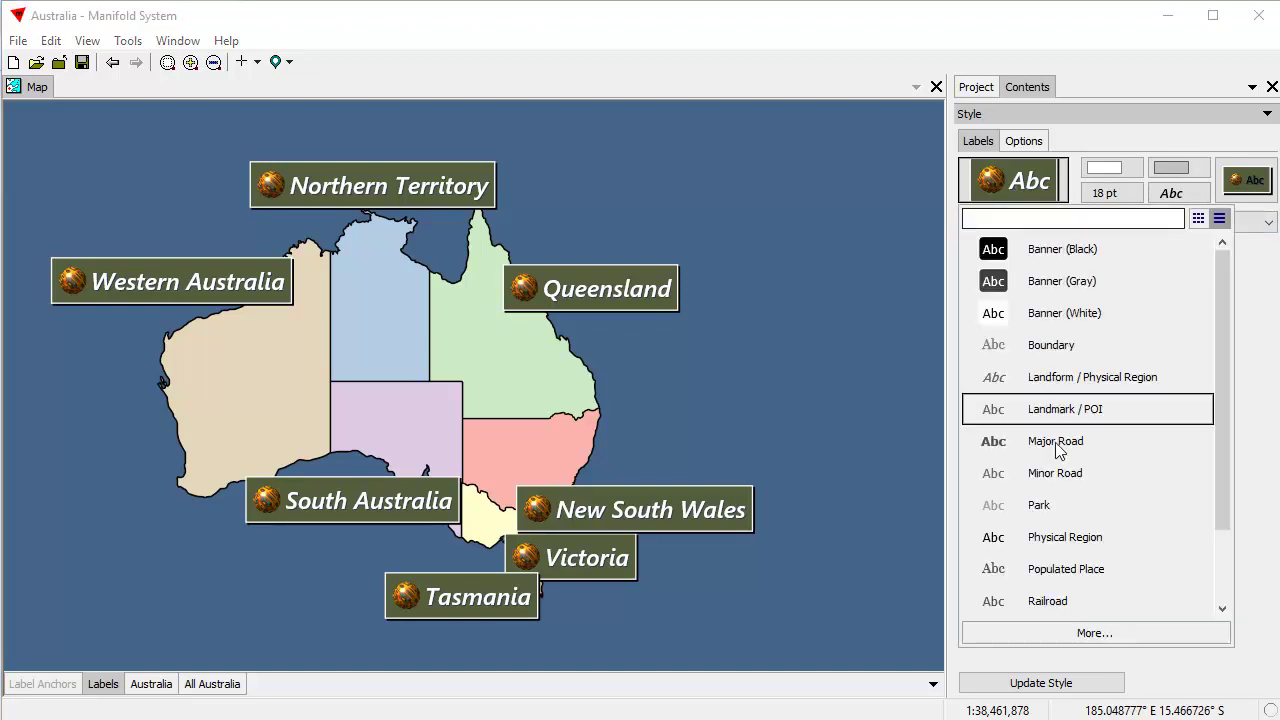
pyautogui.click(1072, 629)
pyautogui.click(750, 101)
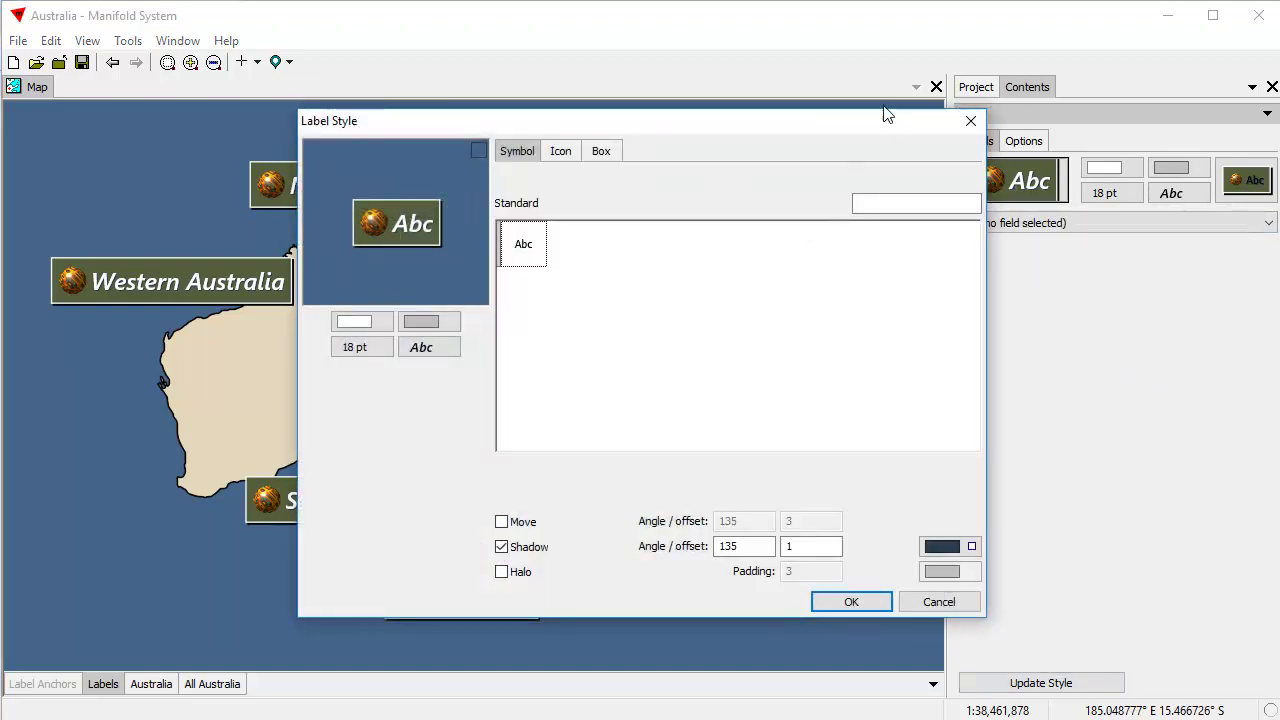
pyautogui.moveTo(717, 120); pyautogui.dragTo(910, 125)
pyautogui.click(795, 158)
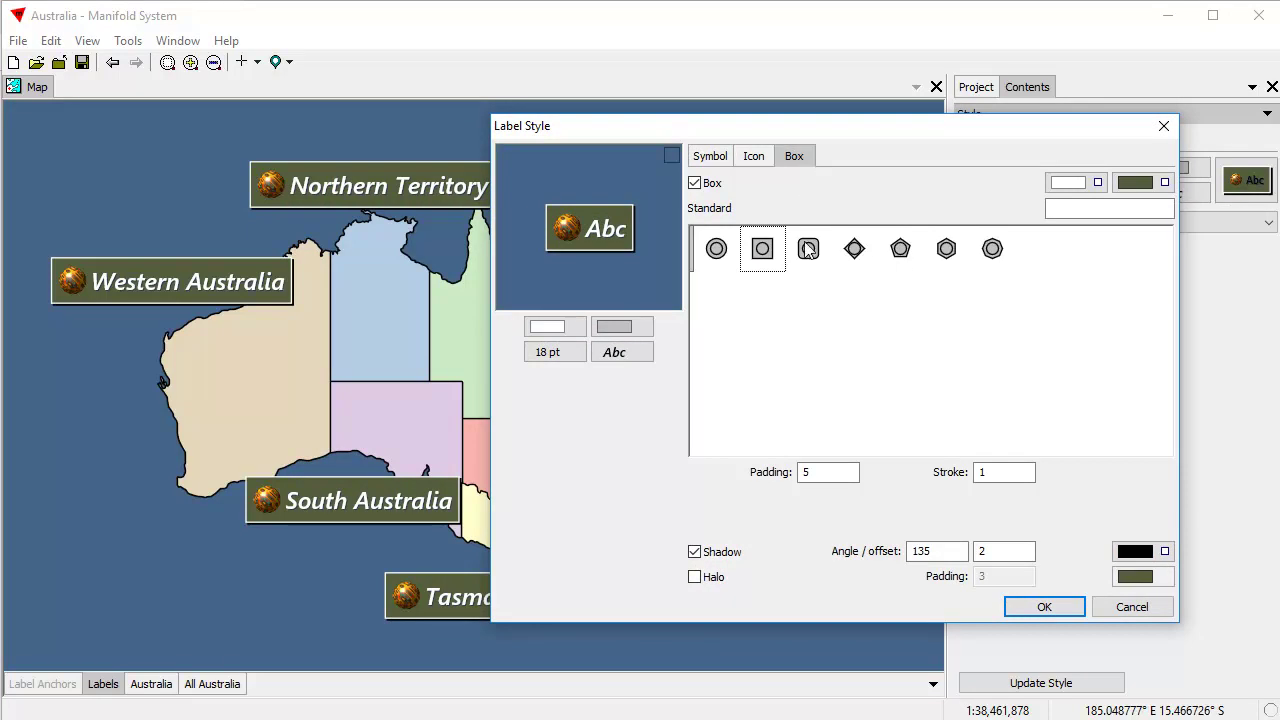
pyautogui.click(753, 157)
pyautogui.click(793, 157)
pyautogui.click(709, 157)
pyautogui.moveTo(948, 128); pyautogui.dragTo(995, 129)
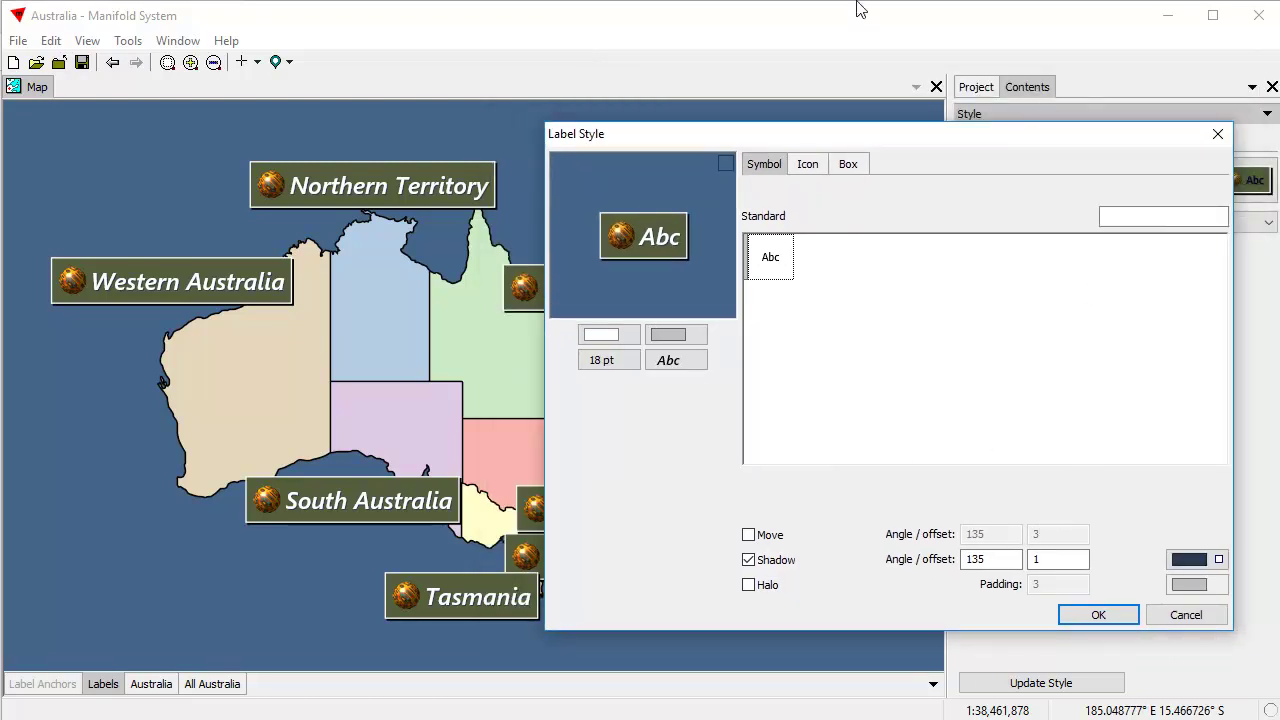
pyautogui.click(856, 170)
pyautogui.click(752, 588)
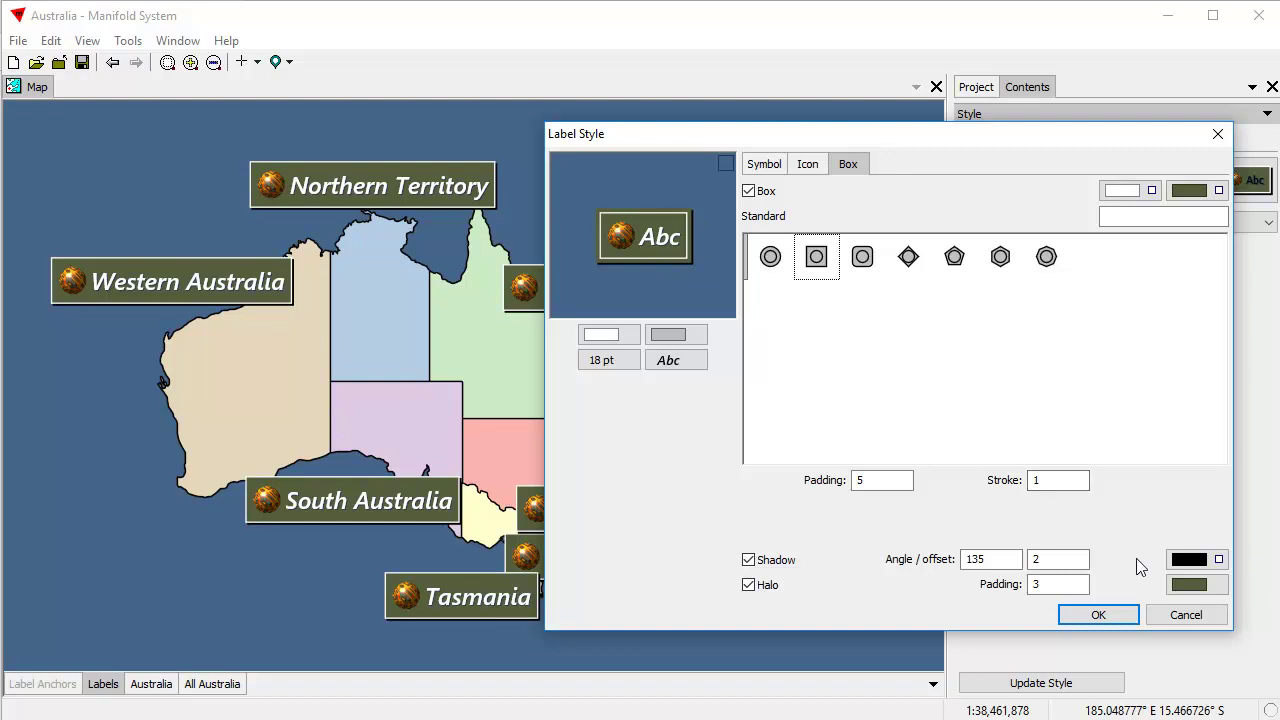
pyautogui.click(1194, 587)
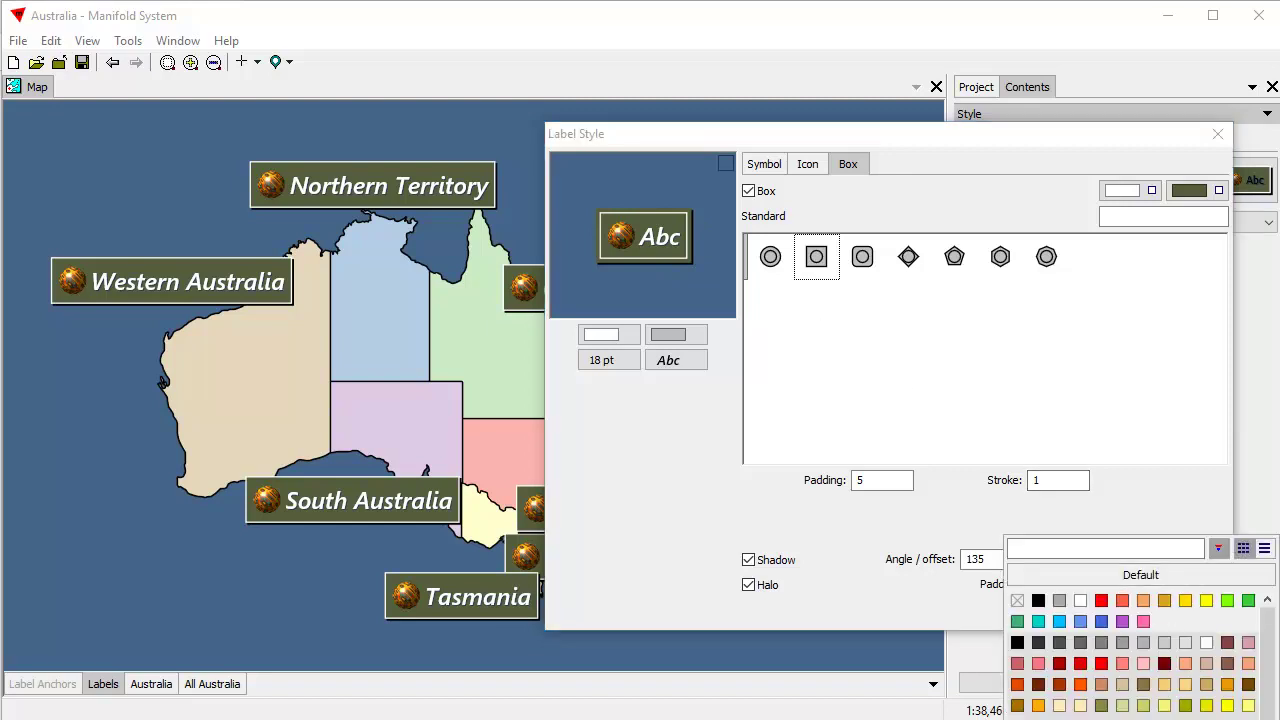
pyautogui.click(1218, 548)
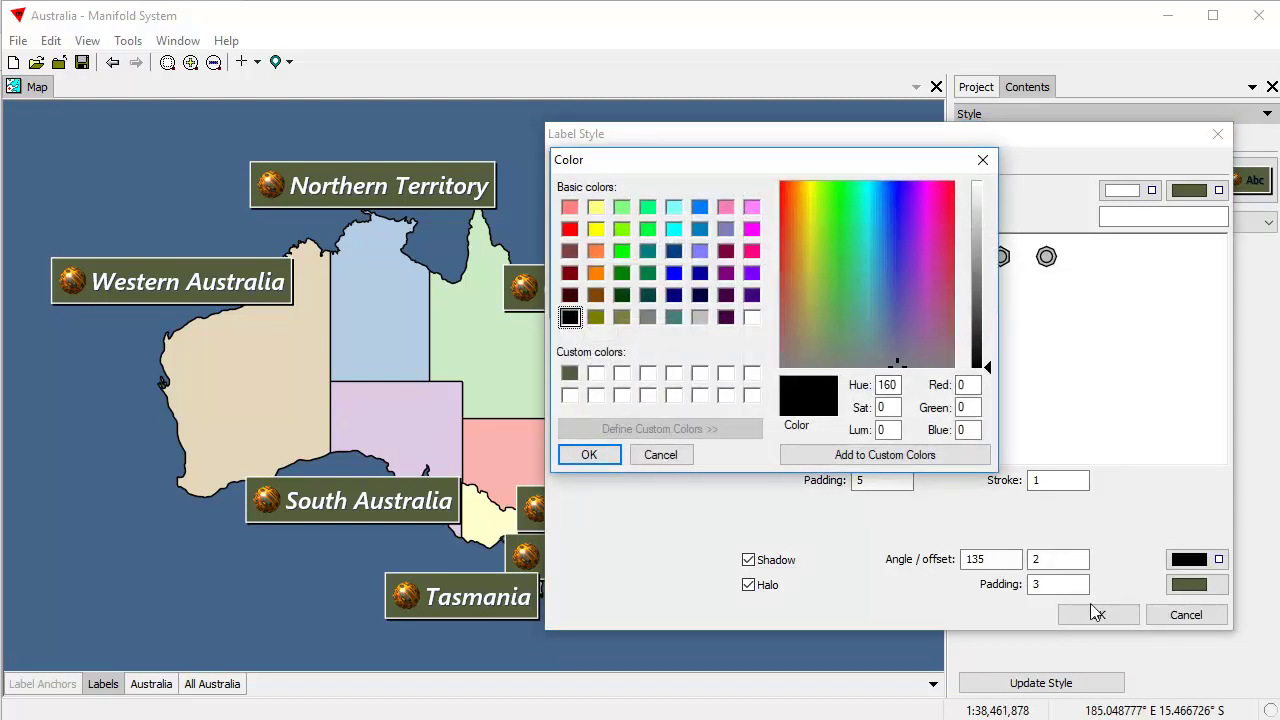
pyautogui.click(658, 458)
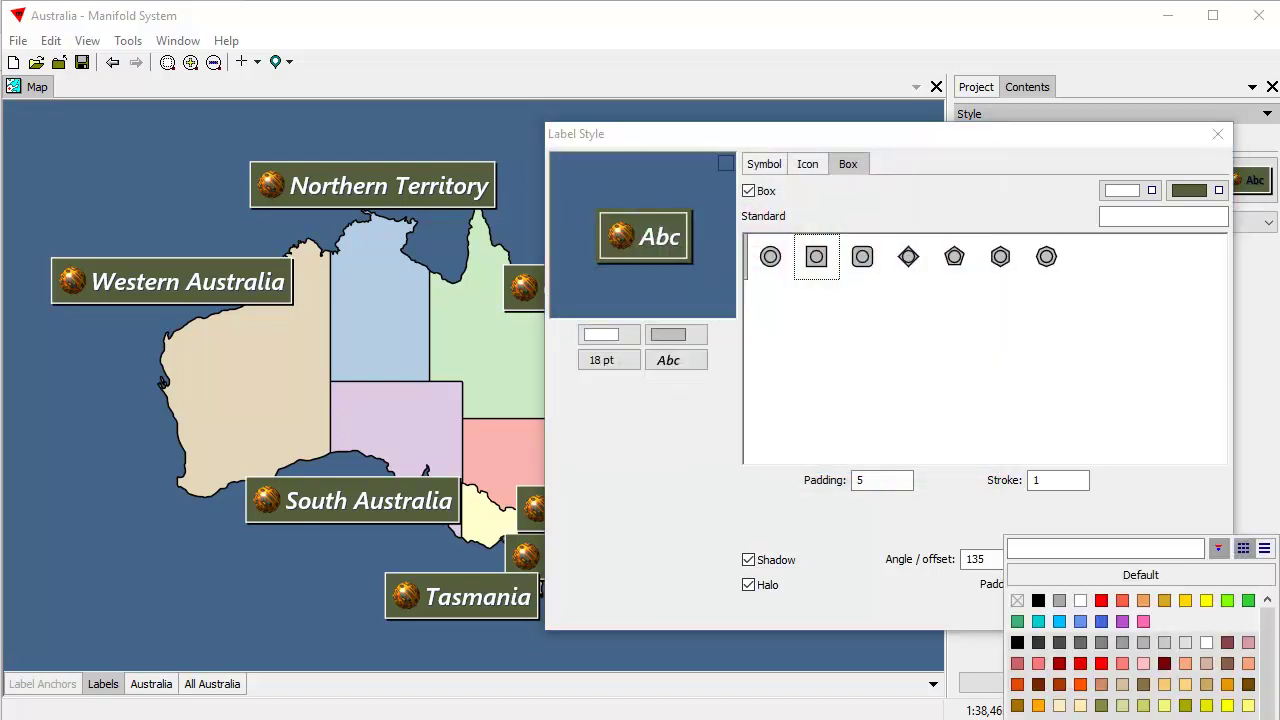
# - Set the box halo to a darkened version of the olive custom color (red 39, green 45, blue 28) and apply the style
pyautogui.click(1100, 718)
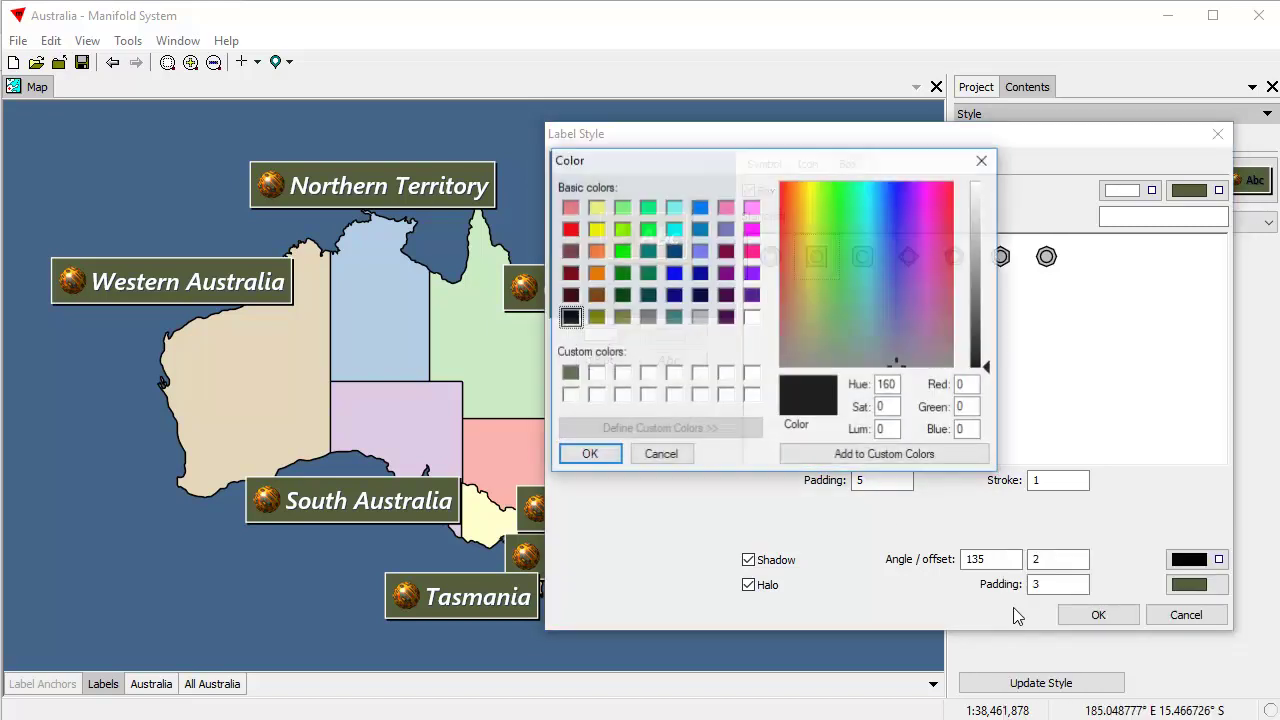
pyautogui.click(568, 375)
pyautogui.moveTo(986, 318); pyautogui.dragTo(988, 341)
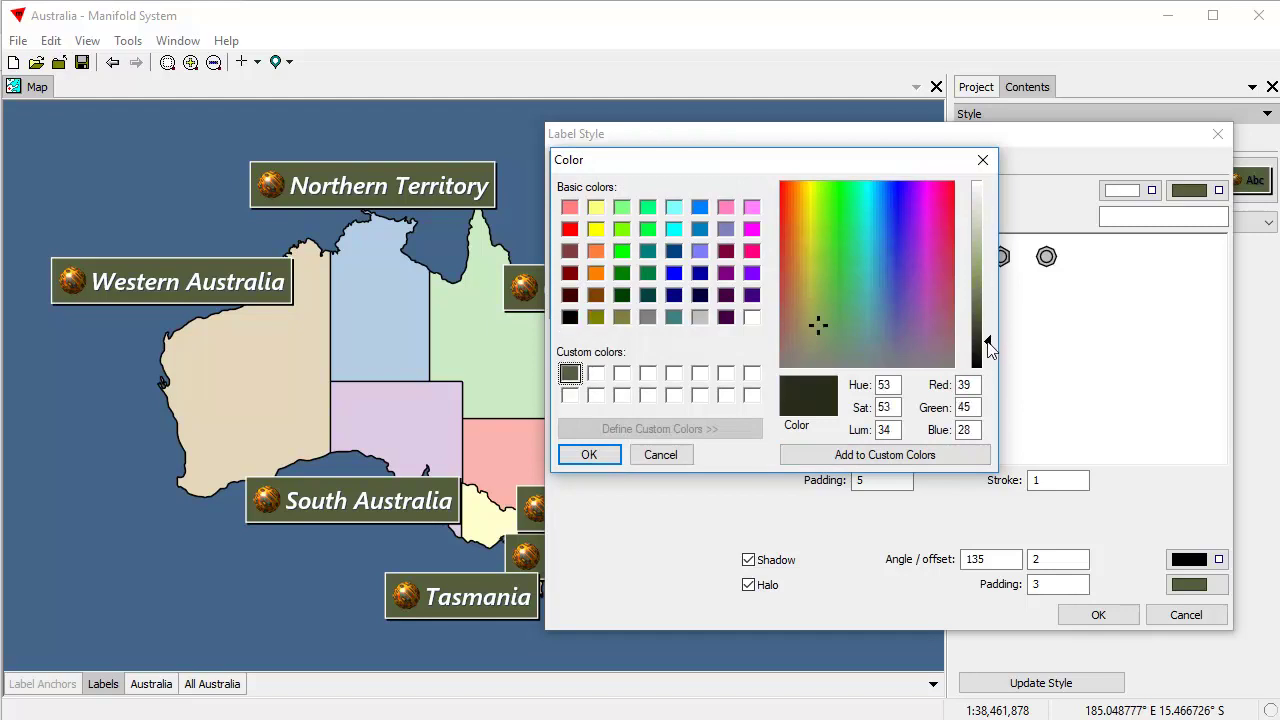
pyautogui.click(590, 455)
pyautogui.click(1121, 616)
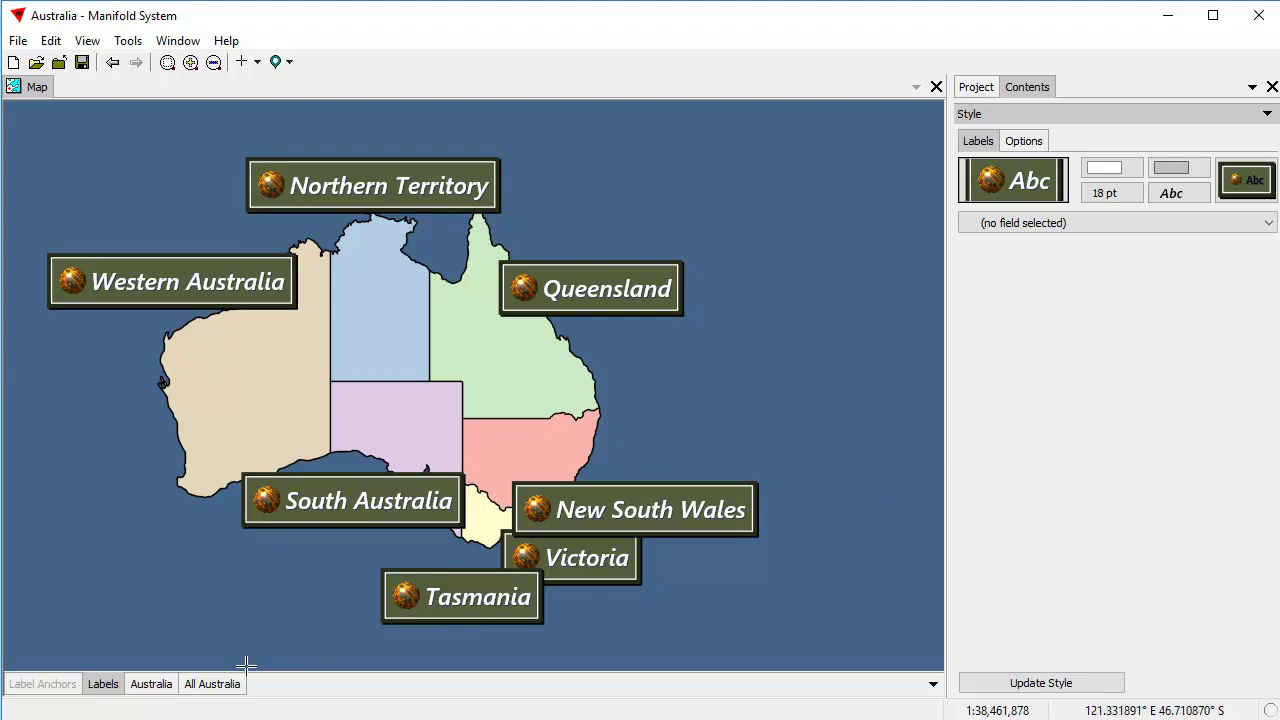
# - Replace the label style with the Populated Place preset and set the text color to white
pyautogui.click(1022, 192)
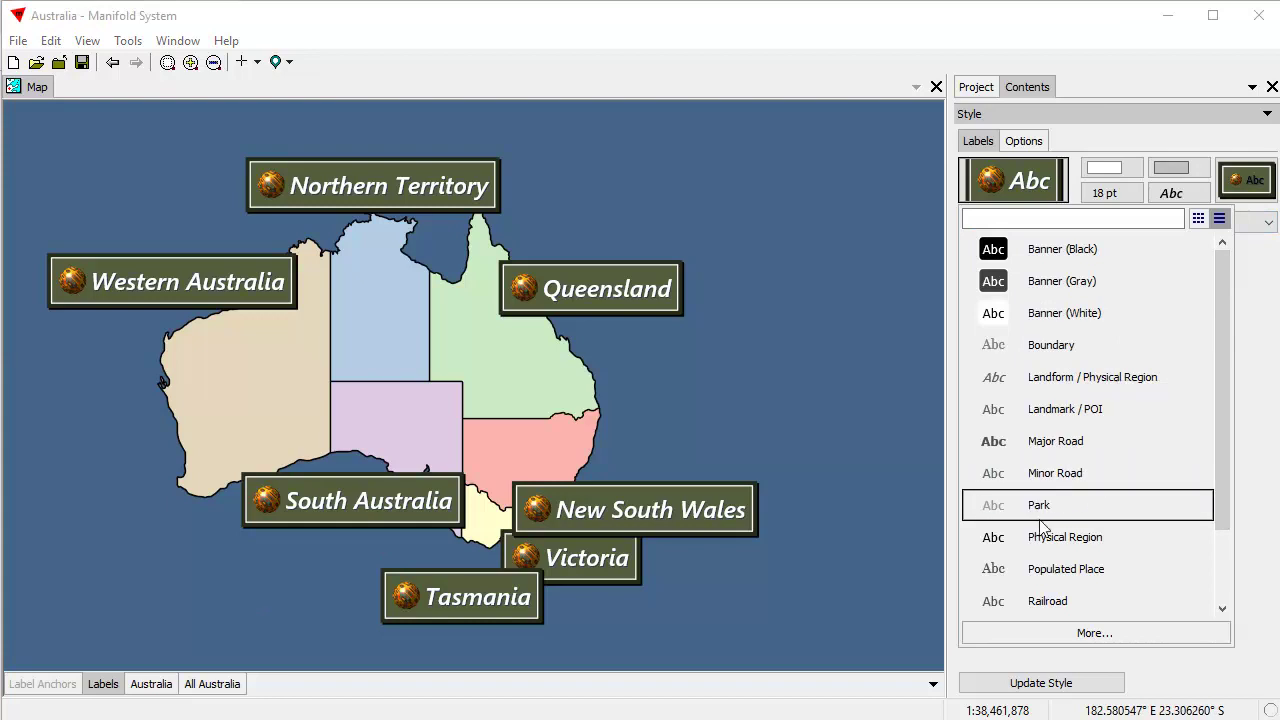
pyautogui.click(1086, 576)
pyautogui.click(1008, 198)
pyautogui.click(1104, 168)
pyautogui.click(1078, 216)
pyautogui.click(1017, 200)
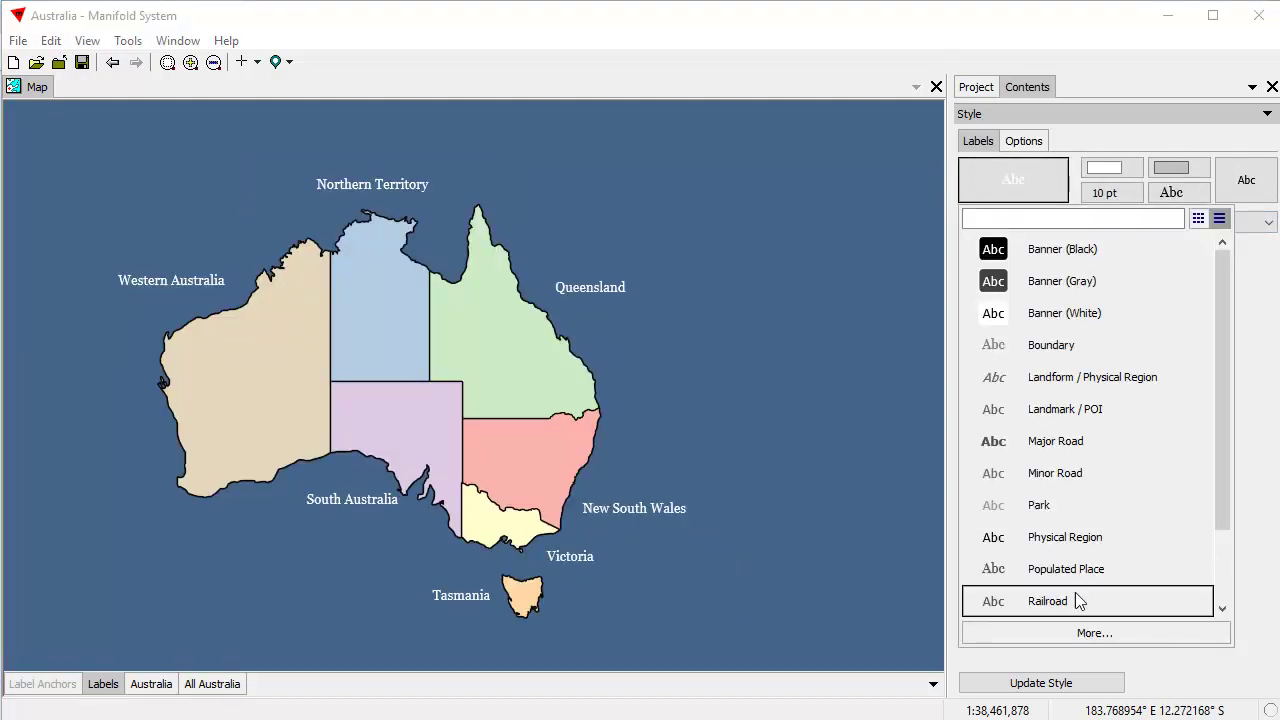
pyautogui.moveTo(1229, 457); pyautogui.dragTo(1221, 357)
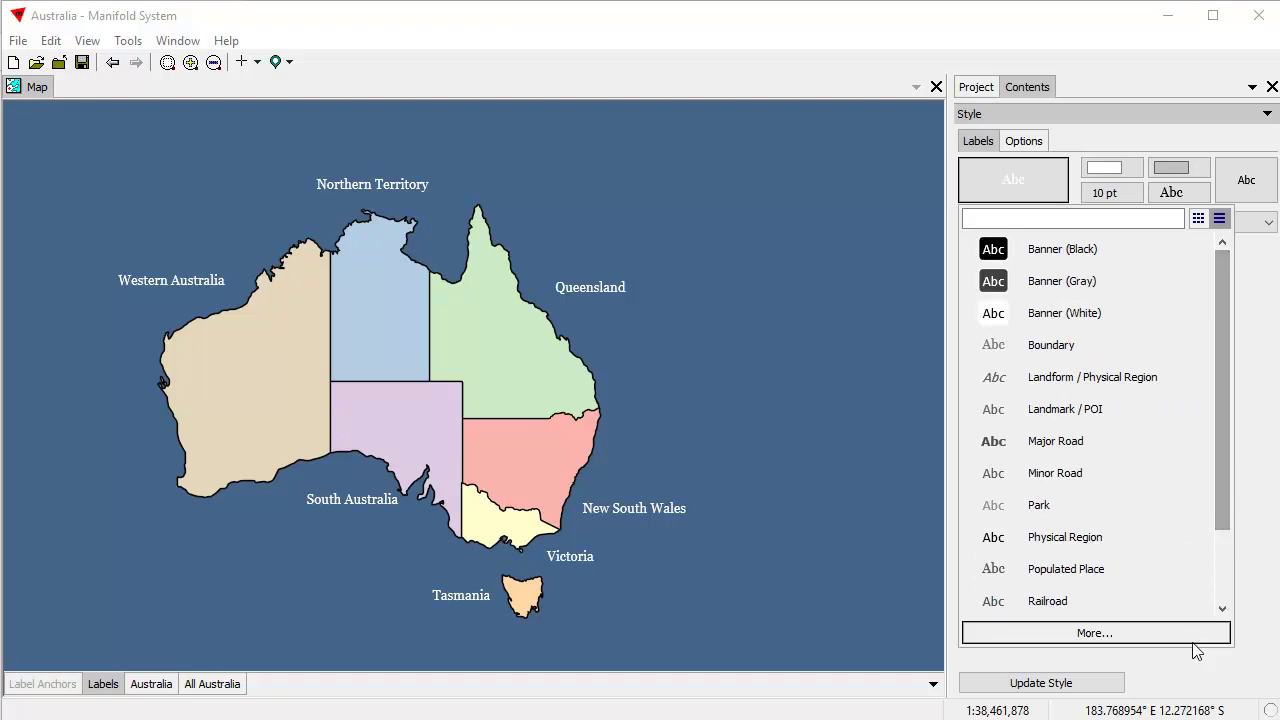
pyautogui.click(1126, 135)
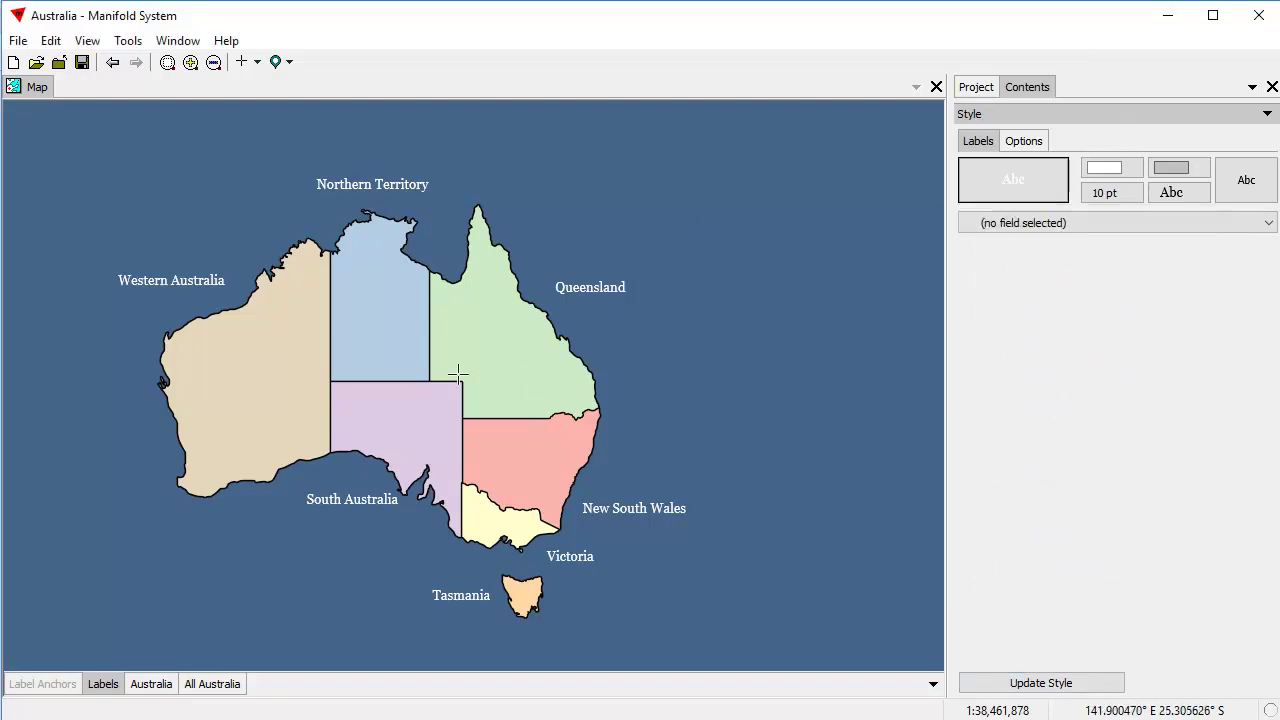
# - Show the project's components and make Label Anchors the active map layer
pyautogui.click(977, 90)
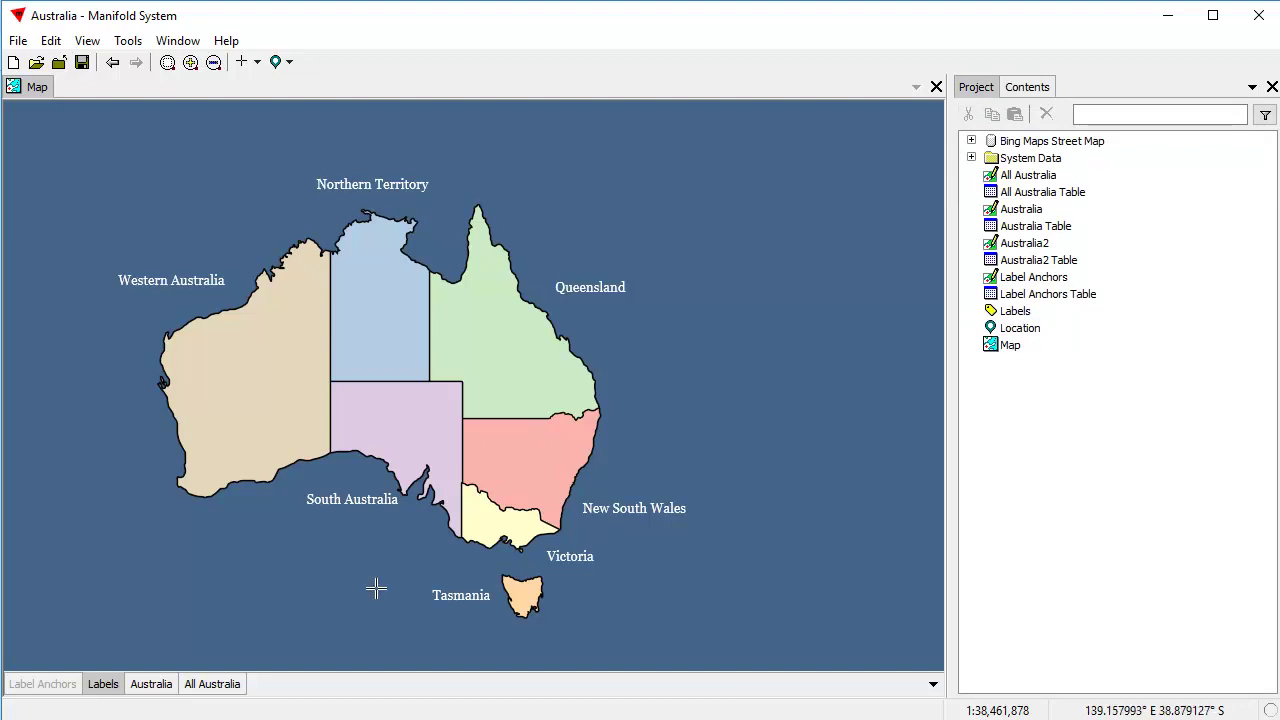
pyautogui.click(70, 685)
pyautogui.click(70, 685)
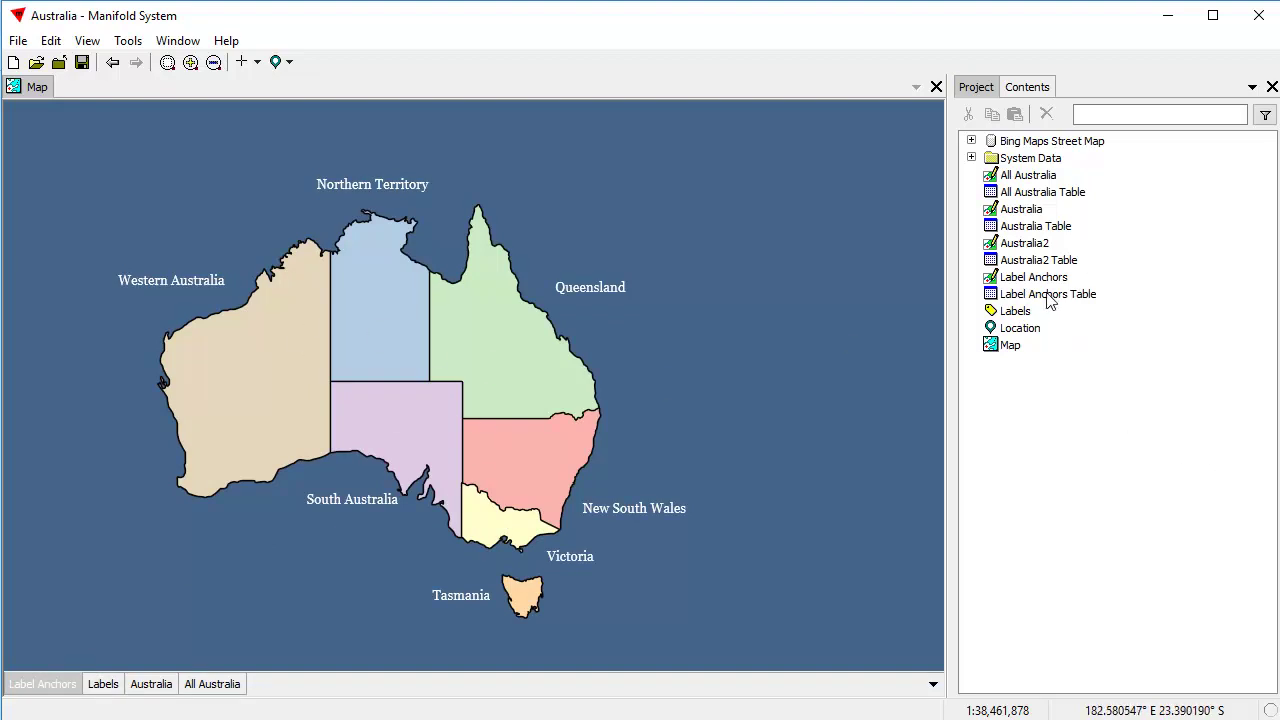
# - Open the properties of the Labels component and change its Drawing value to [Australia]
pyautogui.rightClick(1031, 313)
pyautogui.click(1090, 423)
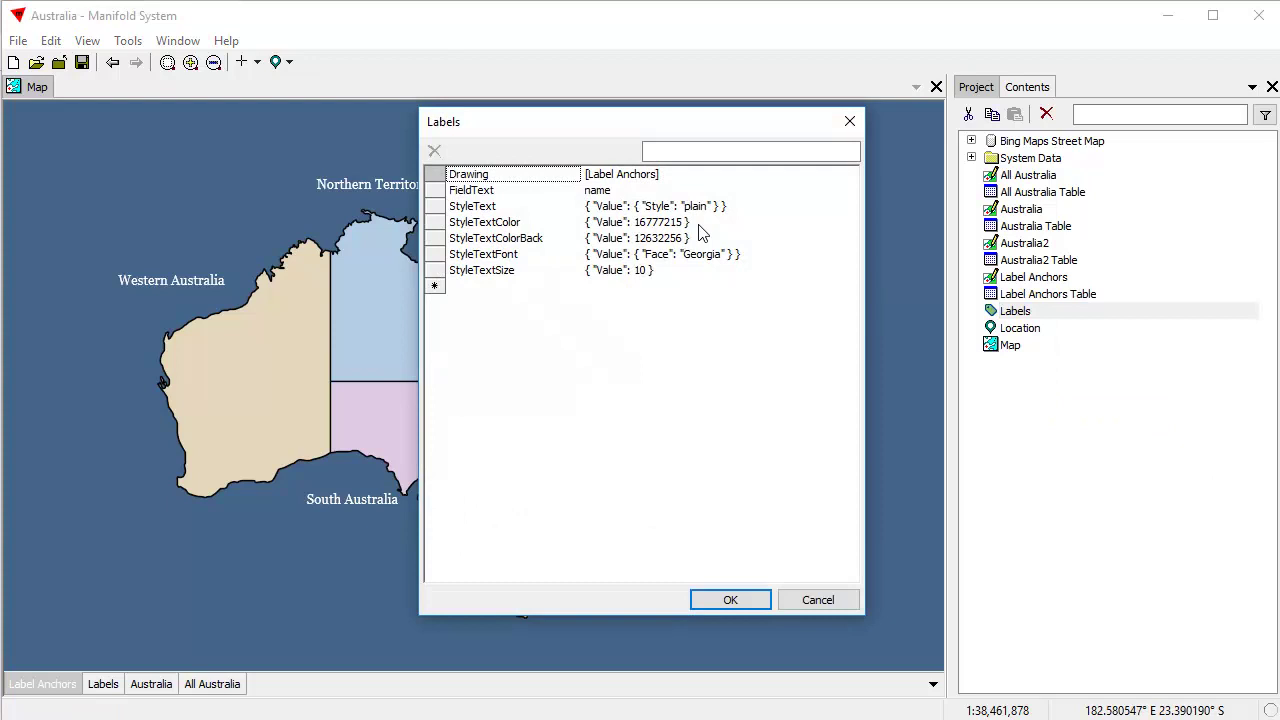
pyautogui.click(657, 176)
pyautogui.moveTo(660, 186); pyautogui.dragTo(594, 188)
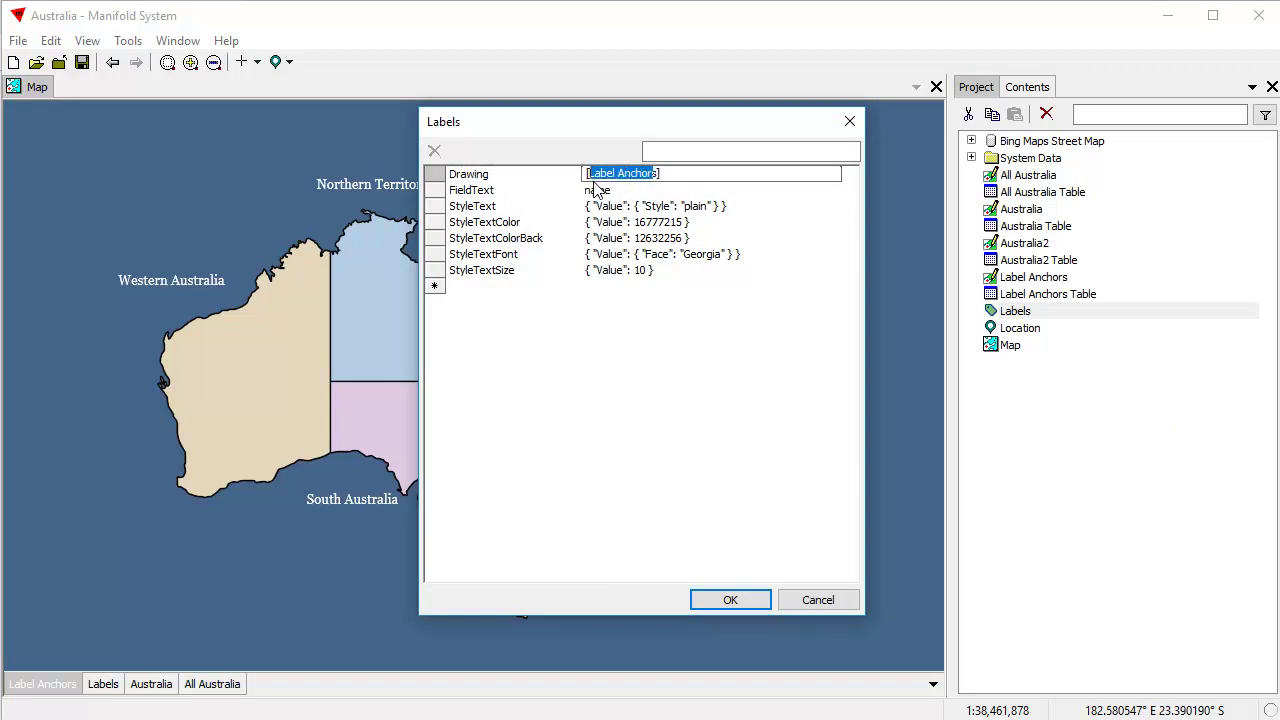
pyautogui.write('Australia')
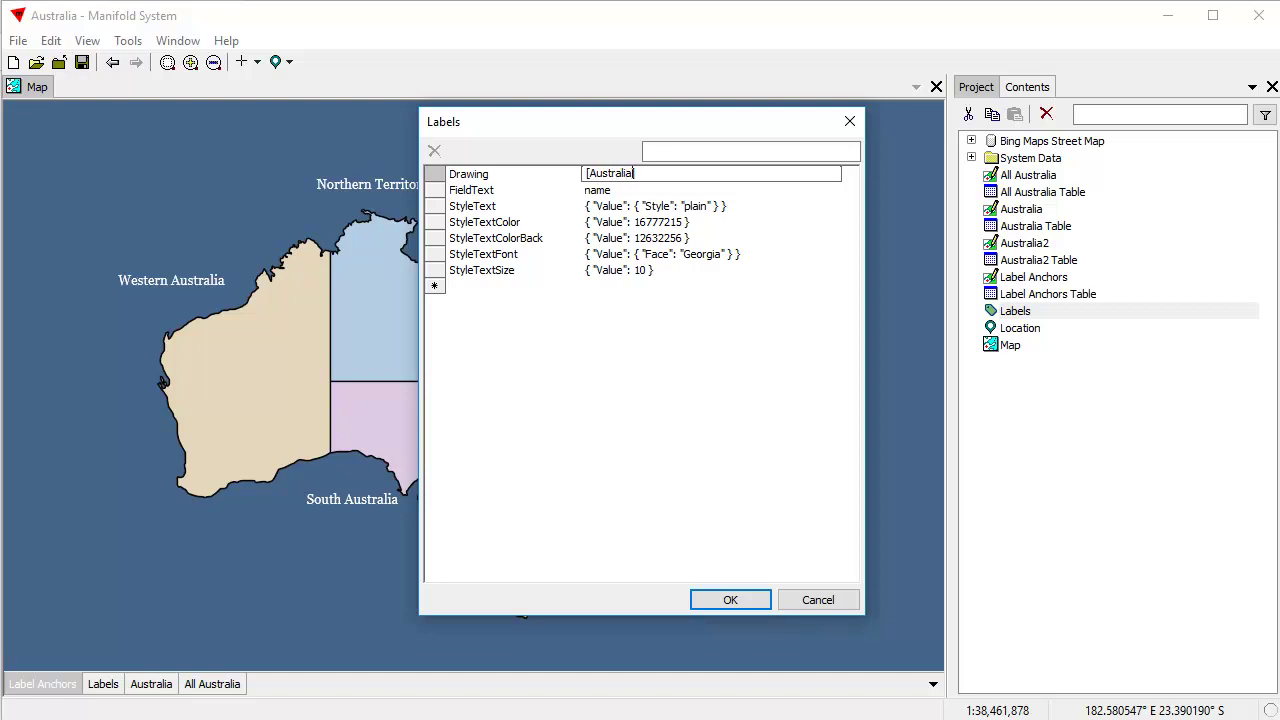
pyautogui.click(593, 178)
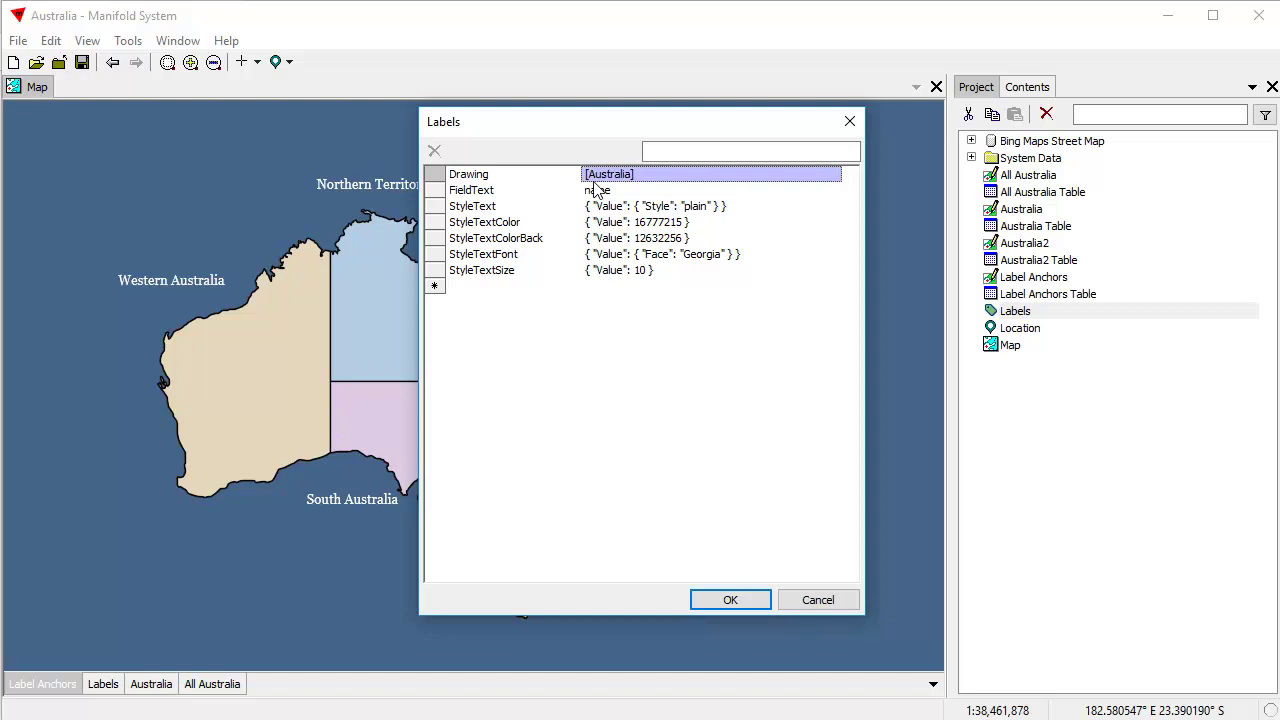
pyautogui.click(735, 600)
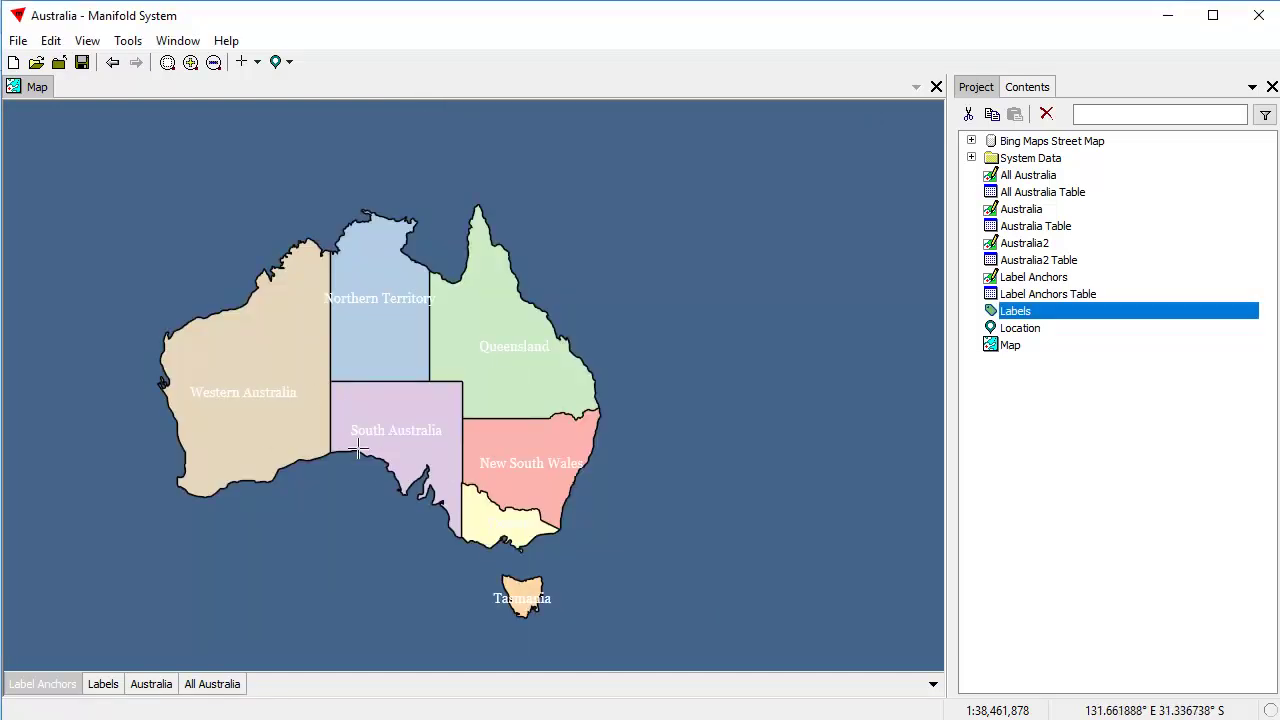
# - Make Labels the active map layer and add a black shadow with an offset of 1 to its label style
pyautogui.click(104, 684)
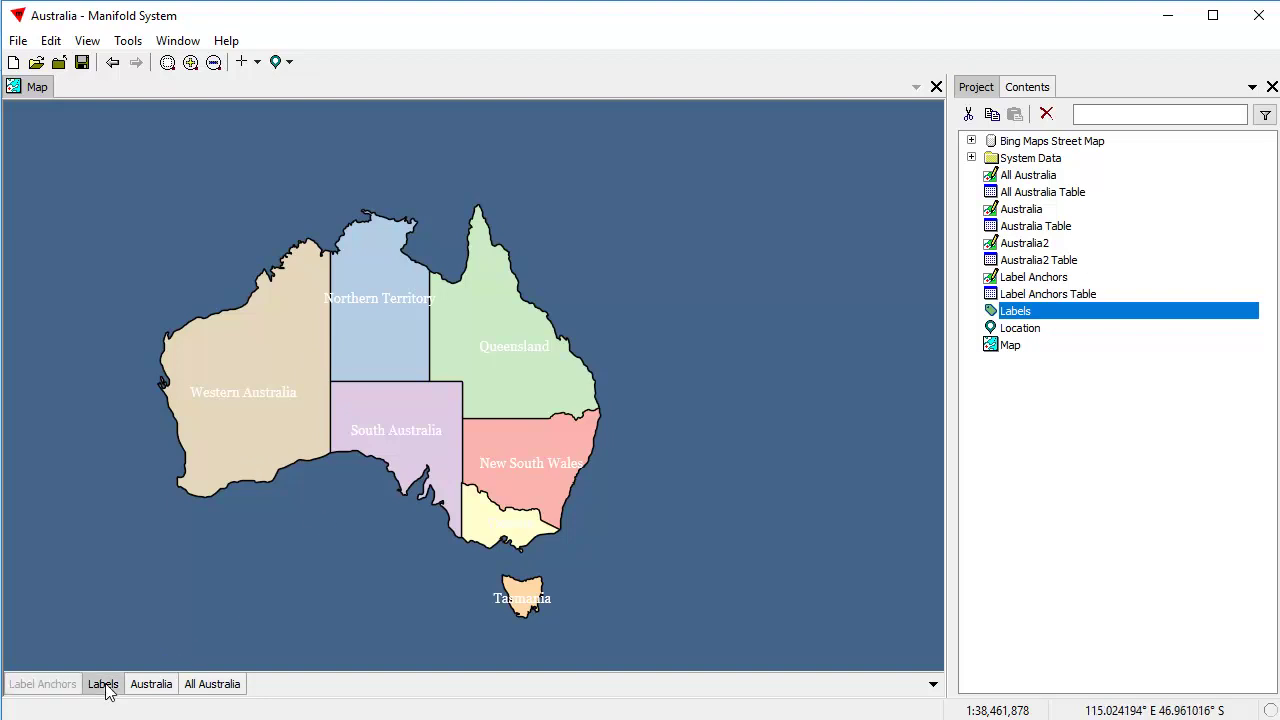
pyautogui.click(1027, 88)
pyautogui.click(999, 174)
pyautogui.click(1091, 631)
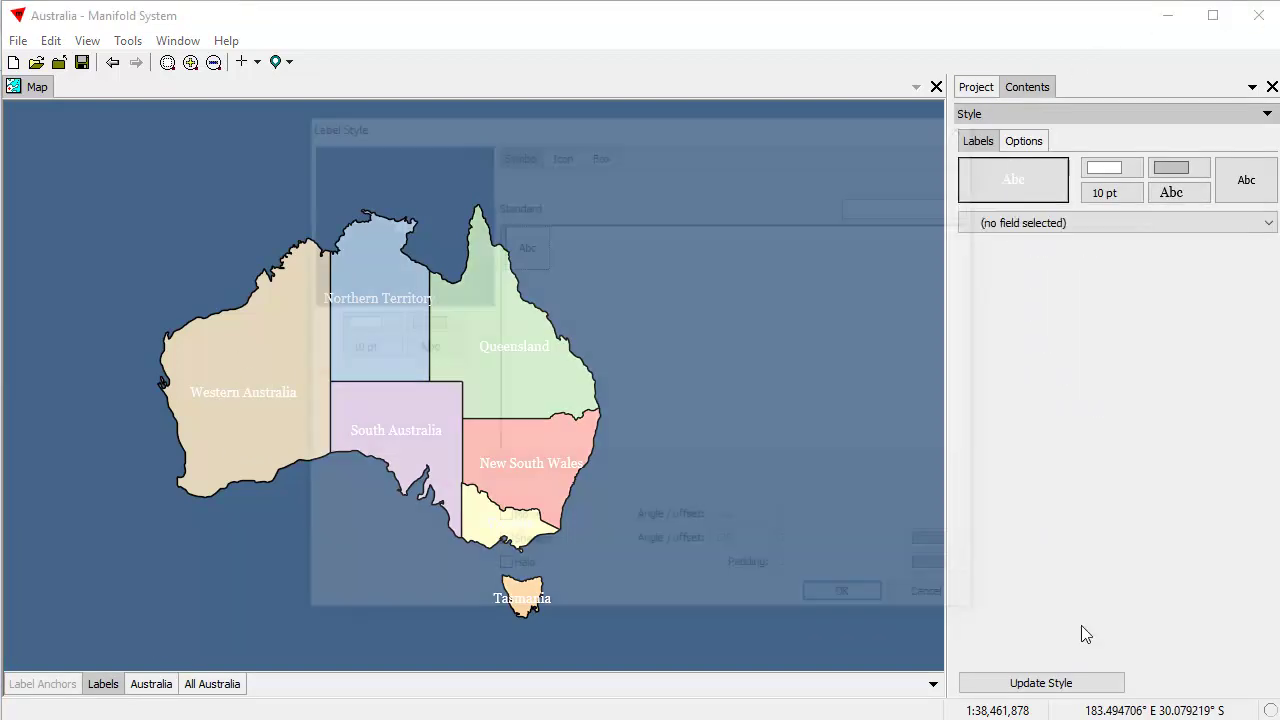
pyautogui.click(519, 560)
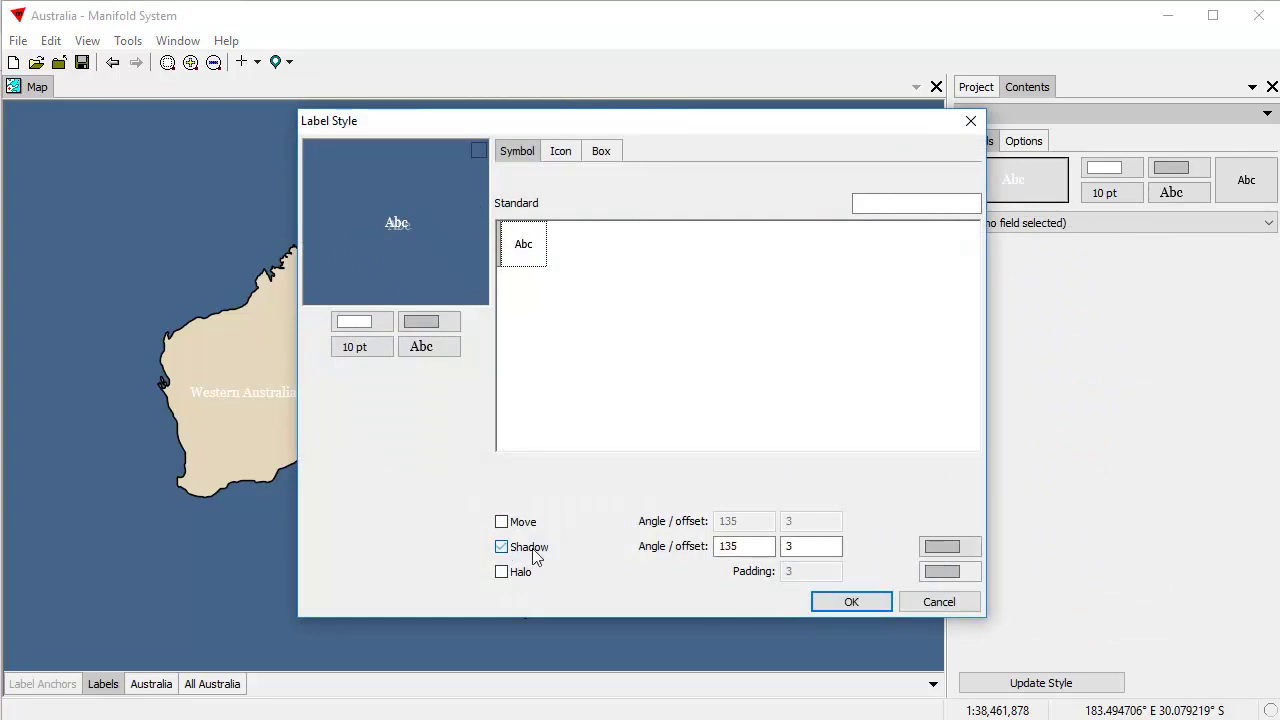
pyautogui.click(935, 549)
pyautogui.click(954, 600)
pyautogui.doubleClick(795, 546)
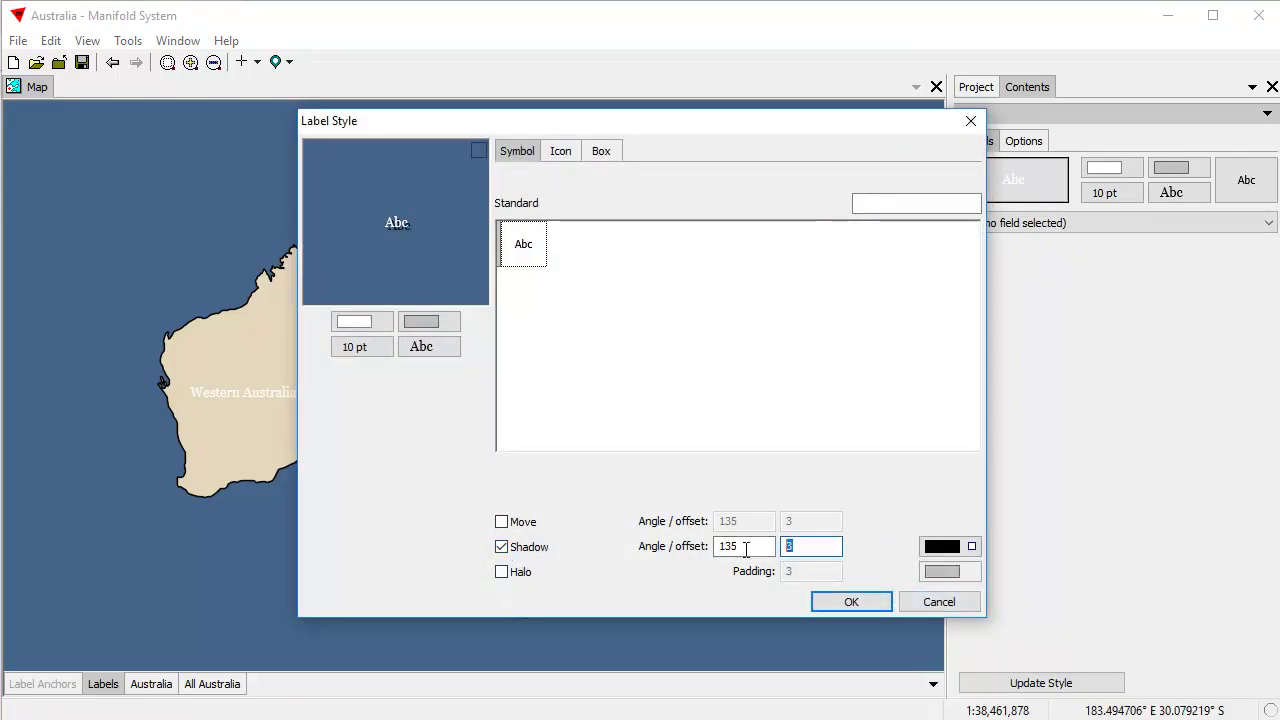
pyautogui.write('1')
pyautogui.click(861, 604)
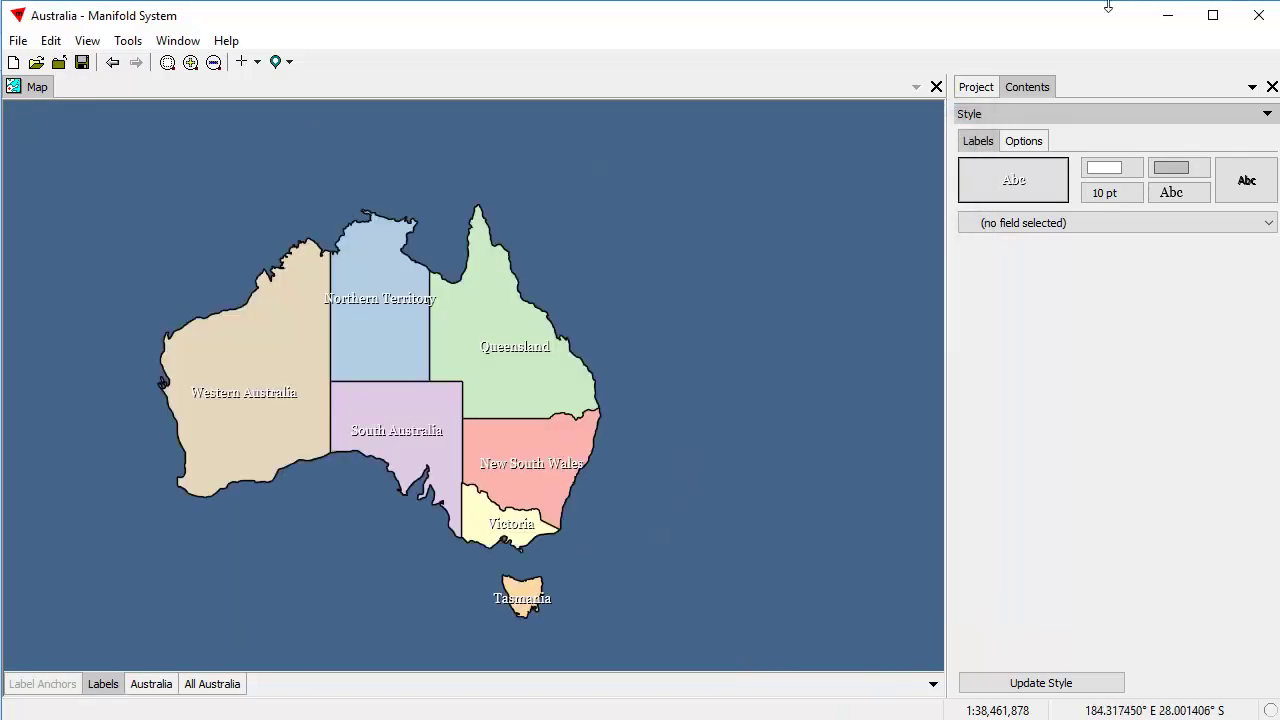
# - Try pink, dark green and light green in turn as the text color of the state labels
pyautogui.click(1124, 178)
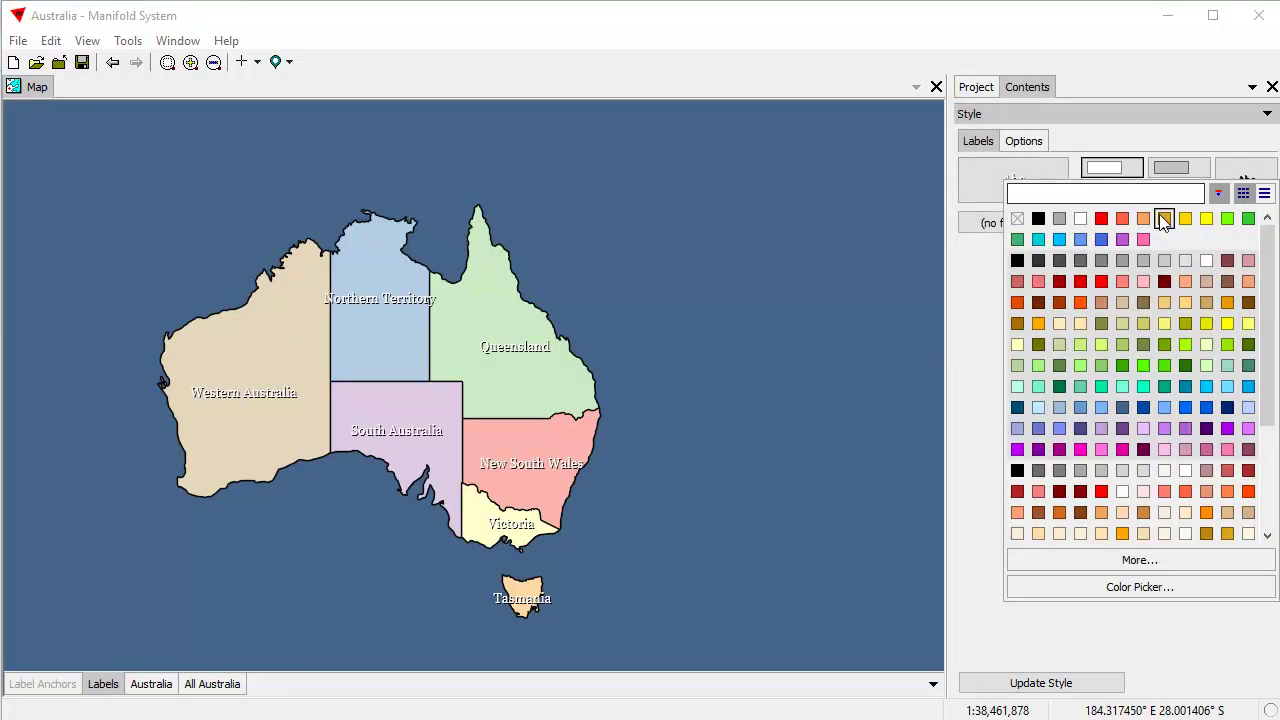
pyautogui.click(1144, 237)
pyautogui.click(1112, 172)
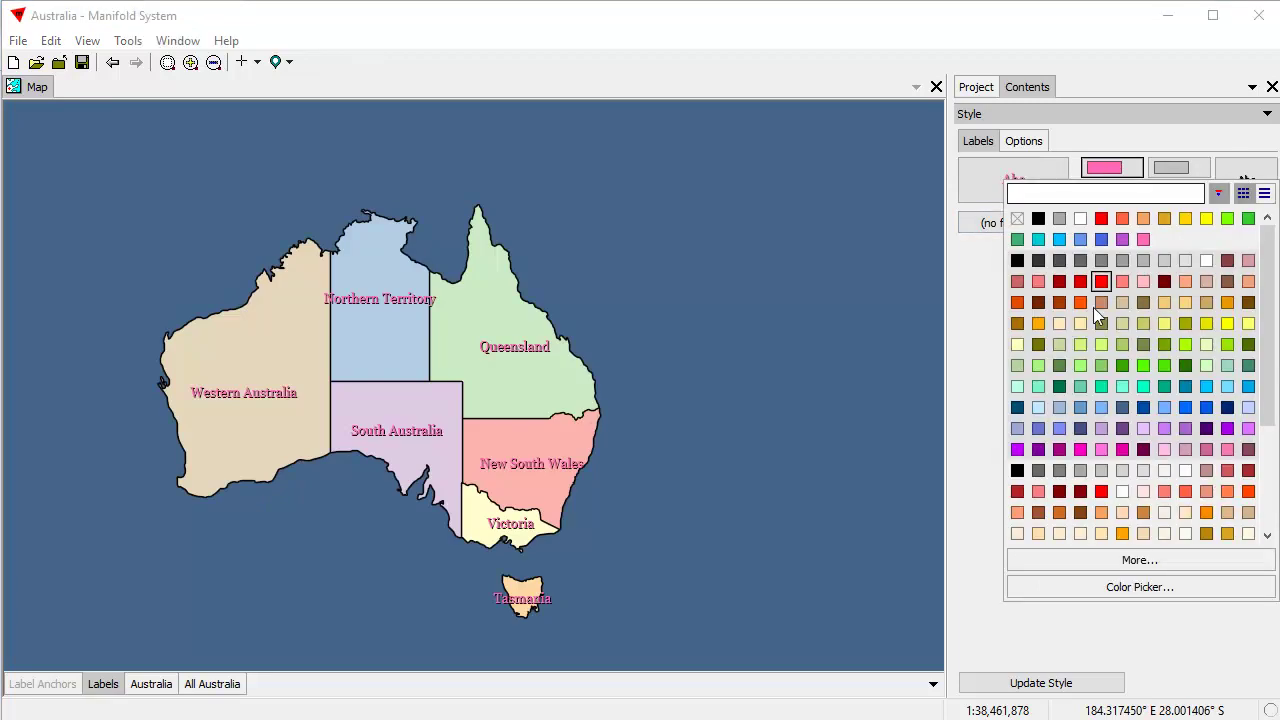
pyautogui.click(1060, 387)
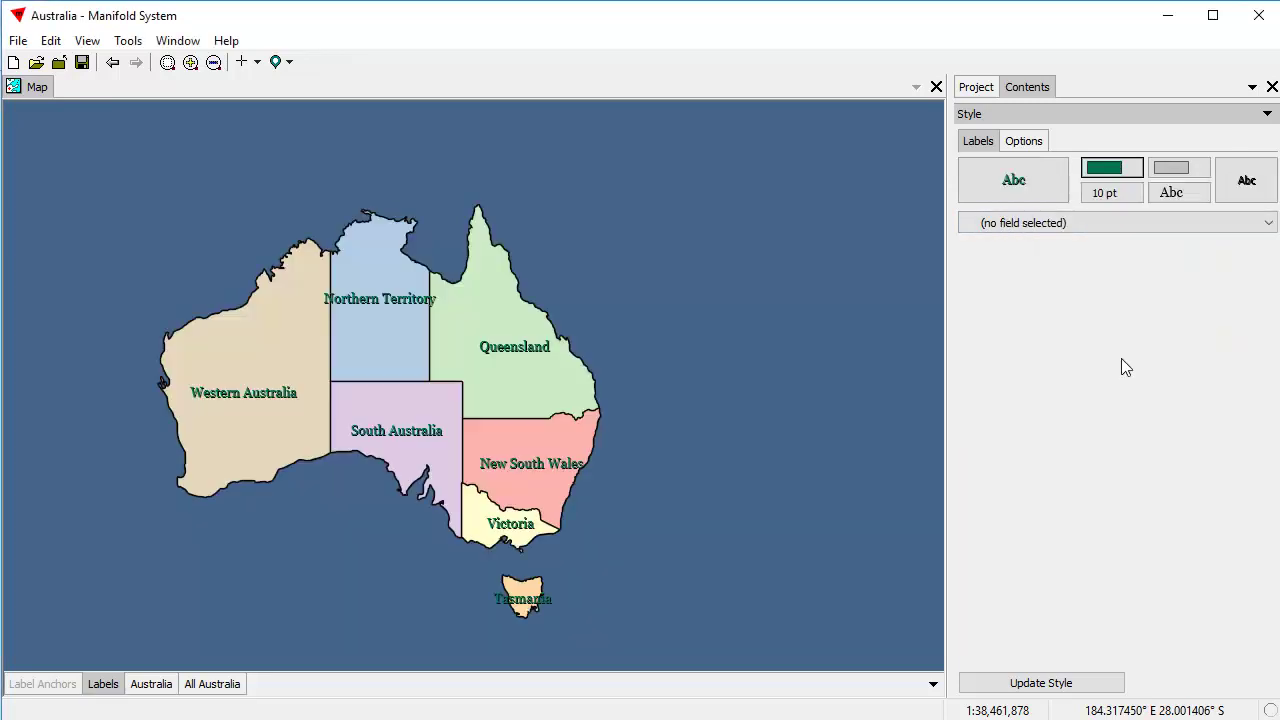
pyautogui.click(1125, 170)
pyautogui.click(1206, 366)
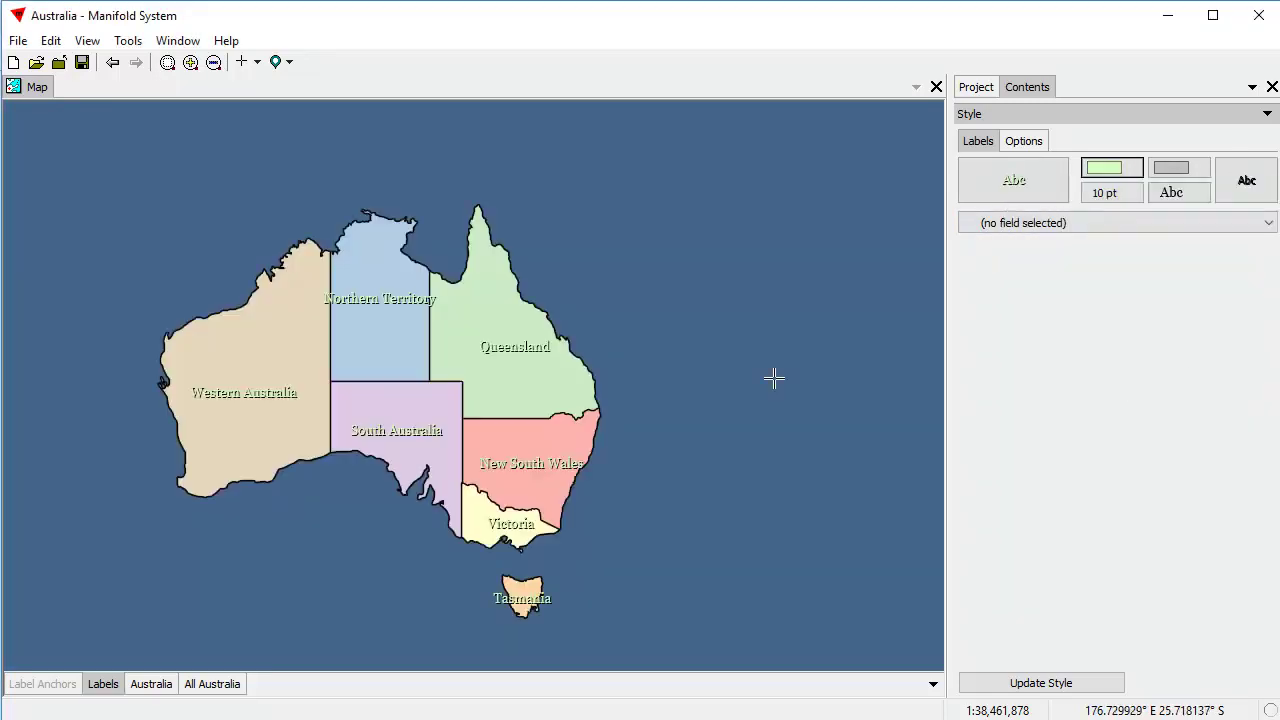
# - Set the text color of the state labels to red
pyautogui.click(1111, 168)
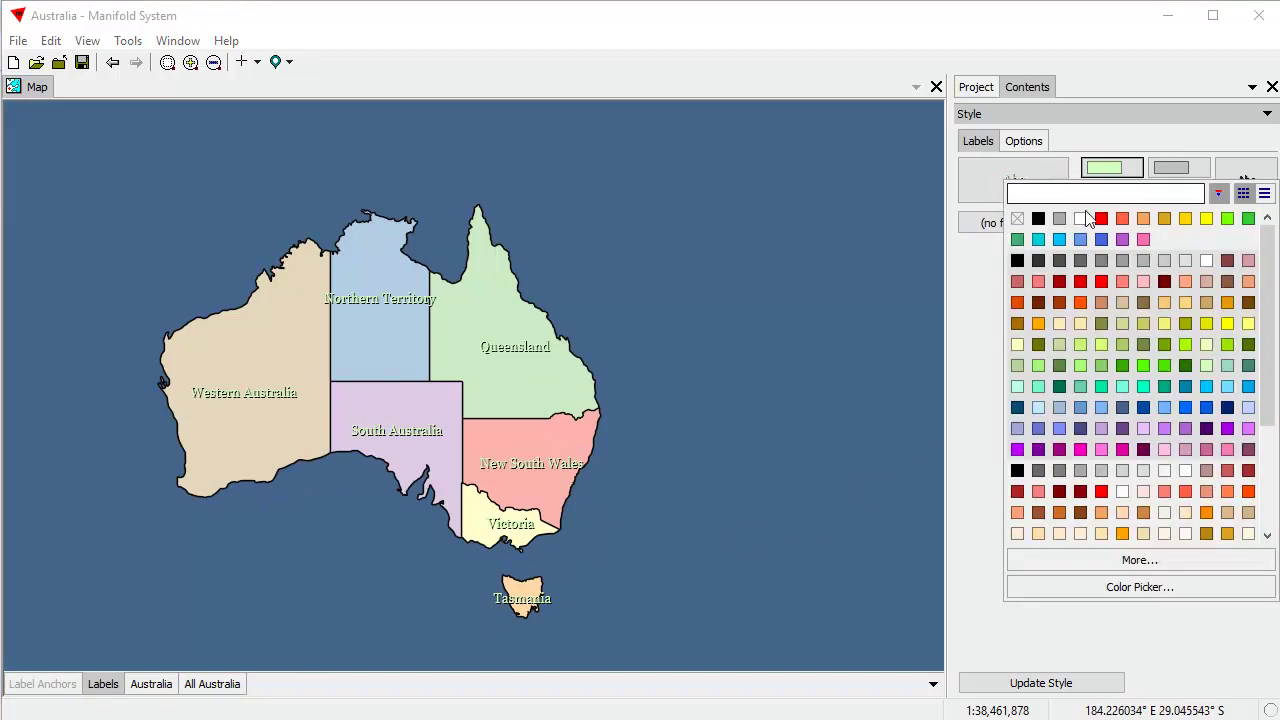
pyautogui.click(1102, 491)
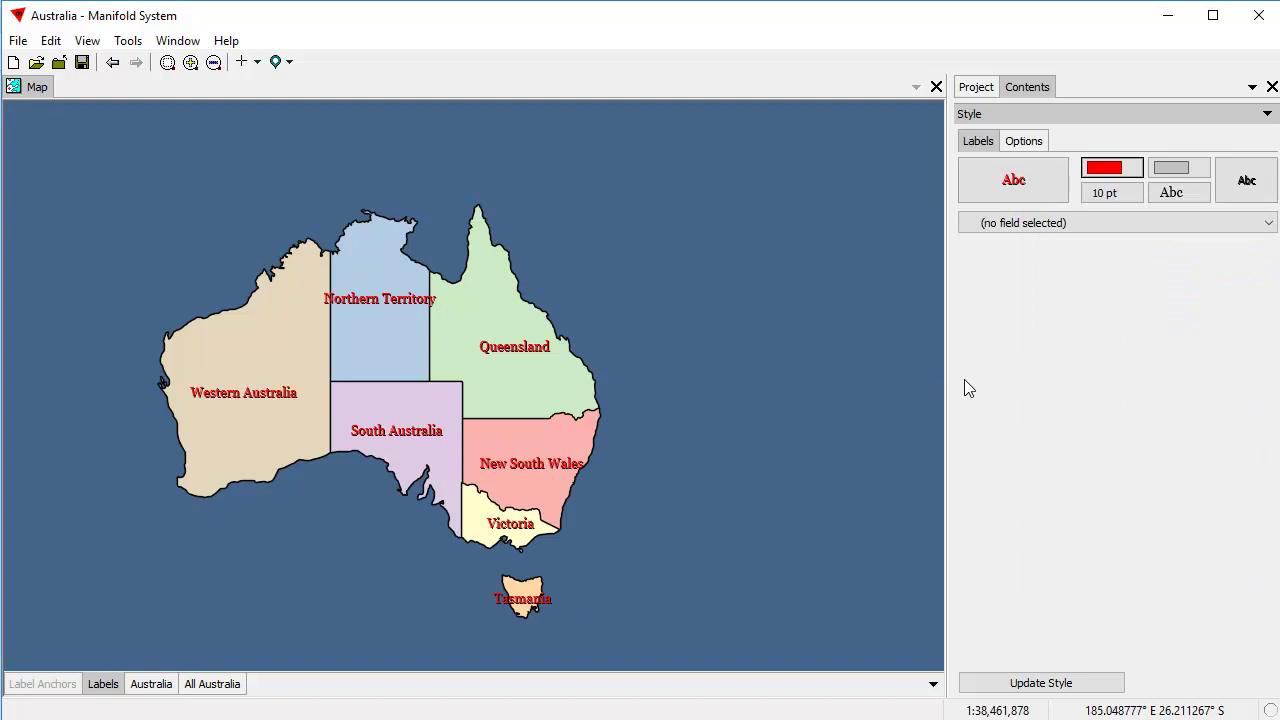